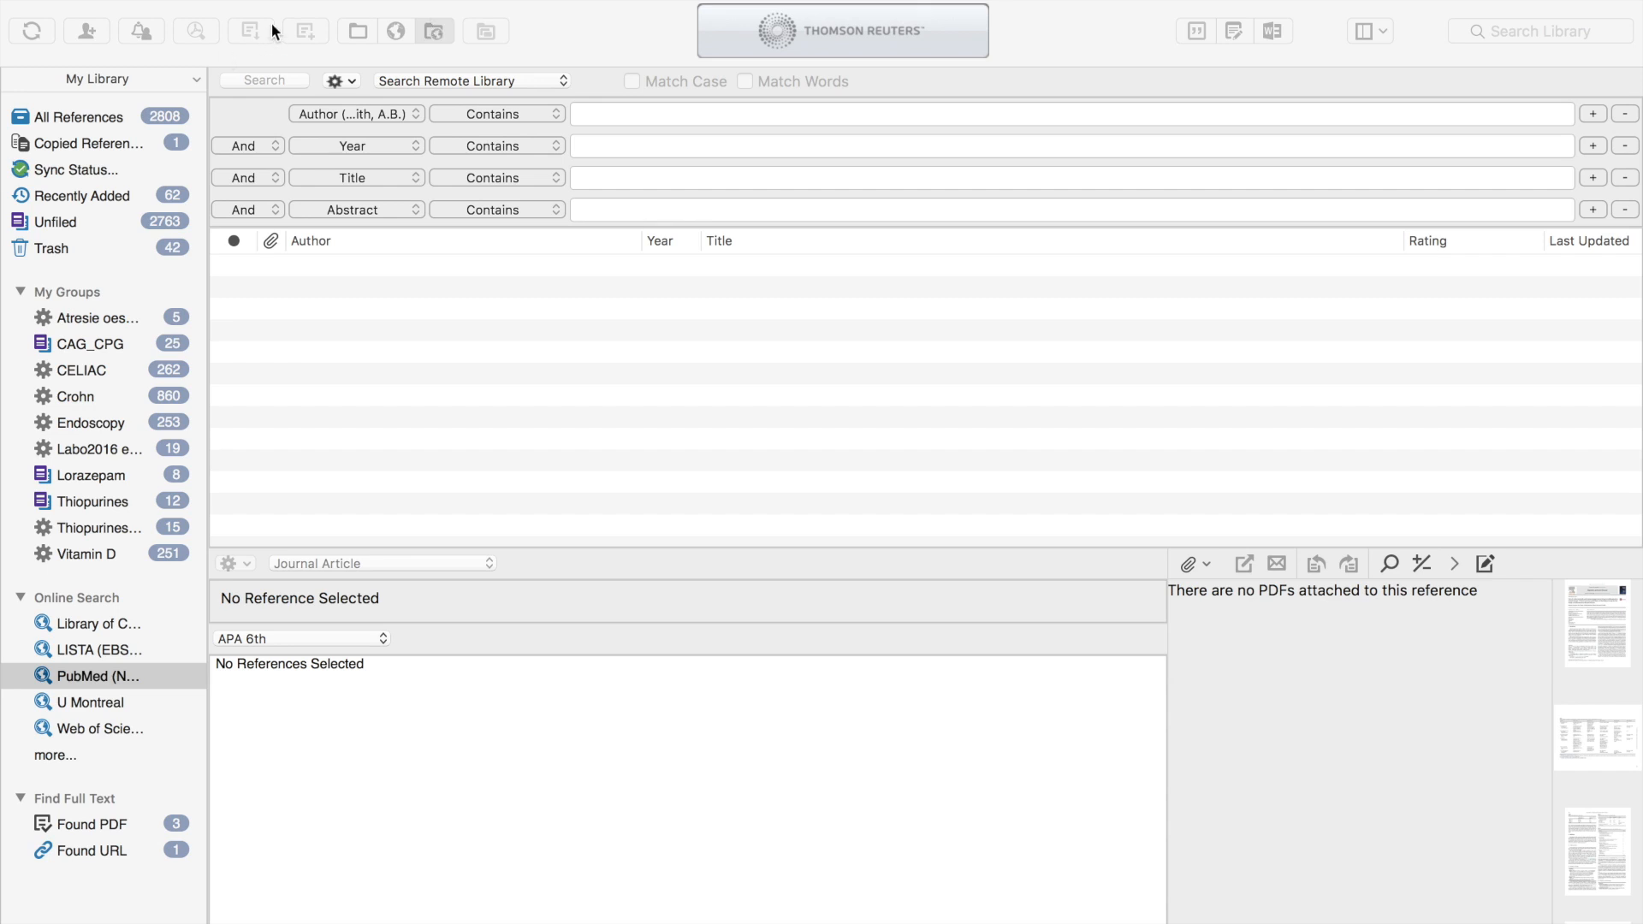
# Switch the library from the integrated view to online search mode
pyautogui.click(325, 4)
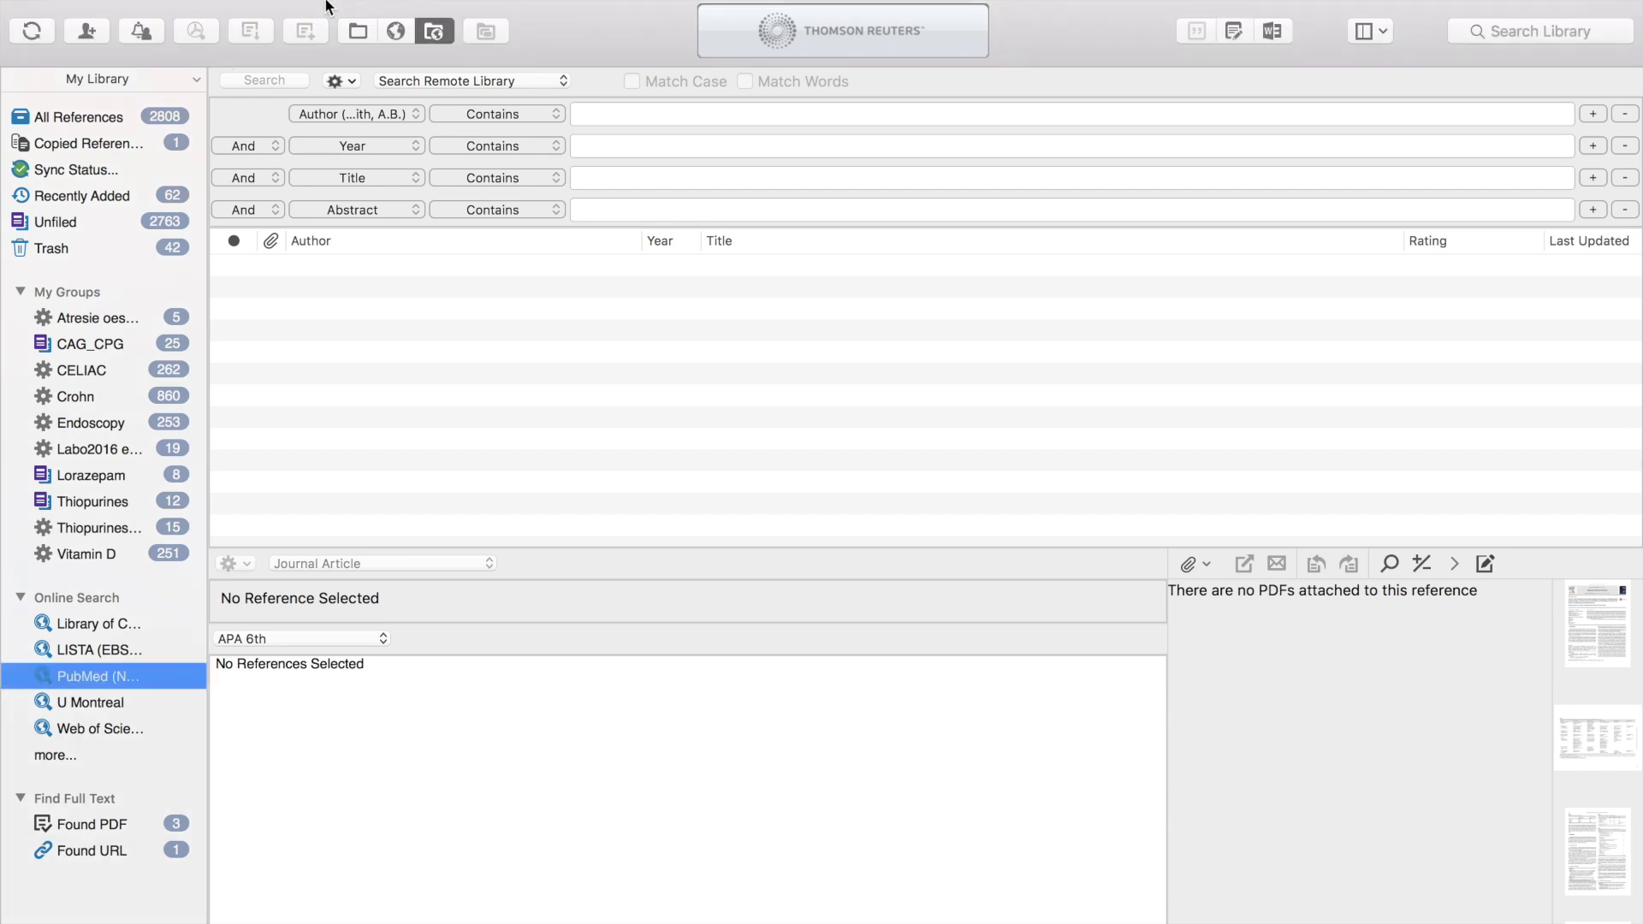
pyautogui.click(397, 34)
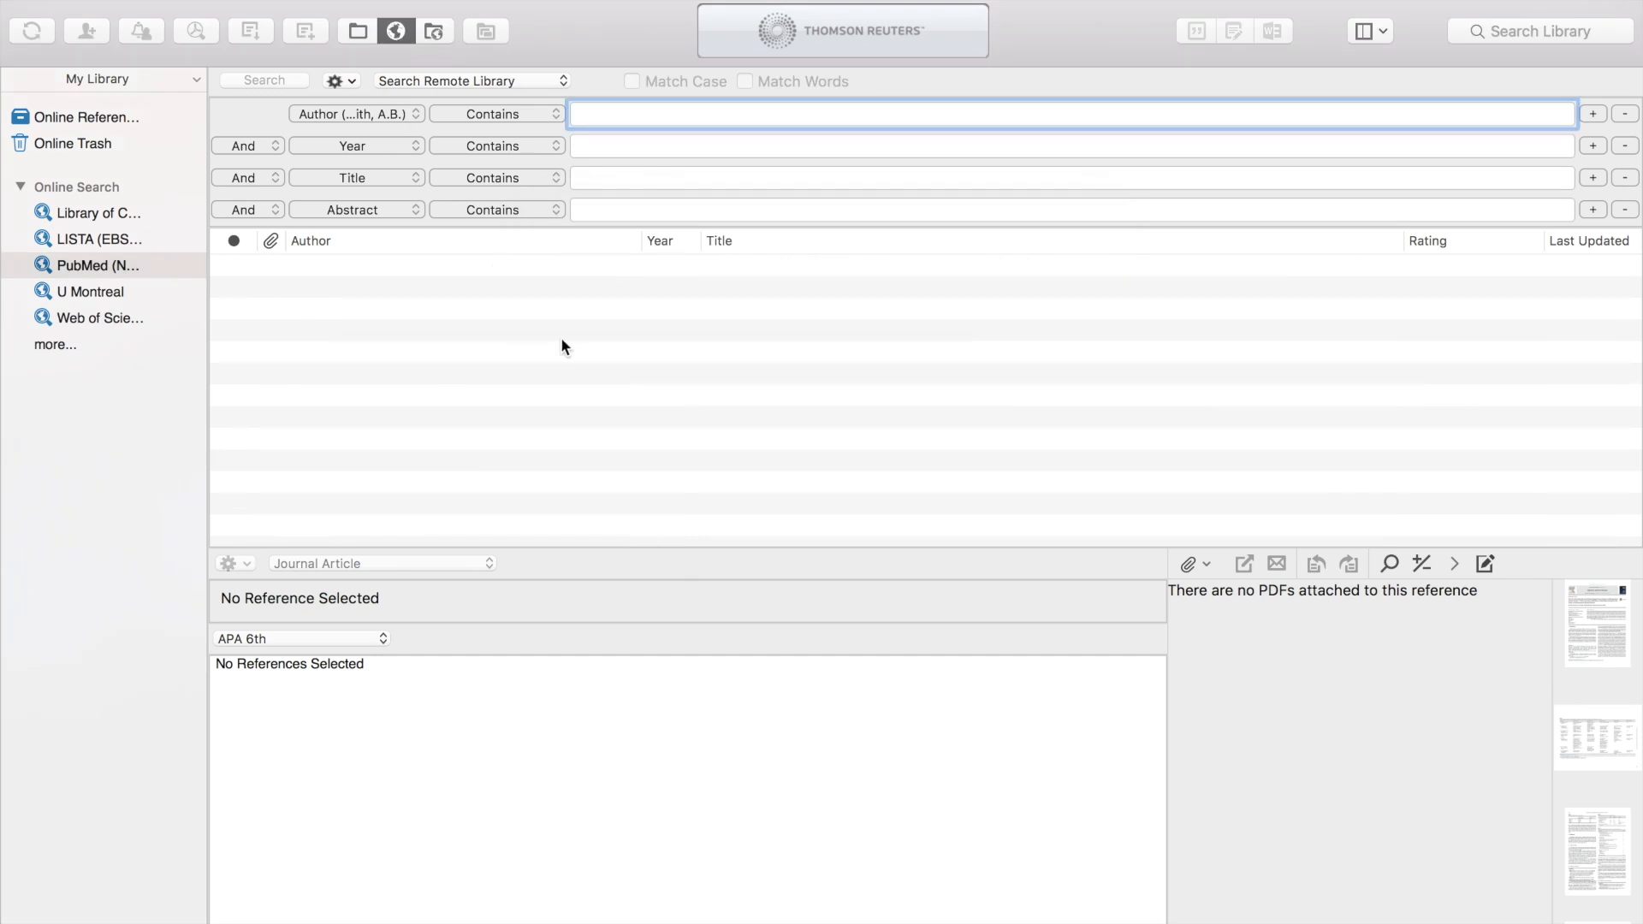
pyautogui.click(433, 34)
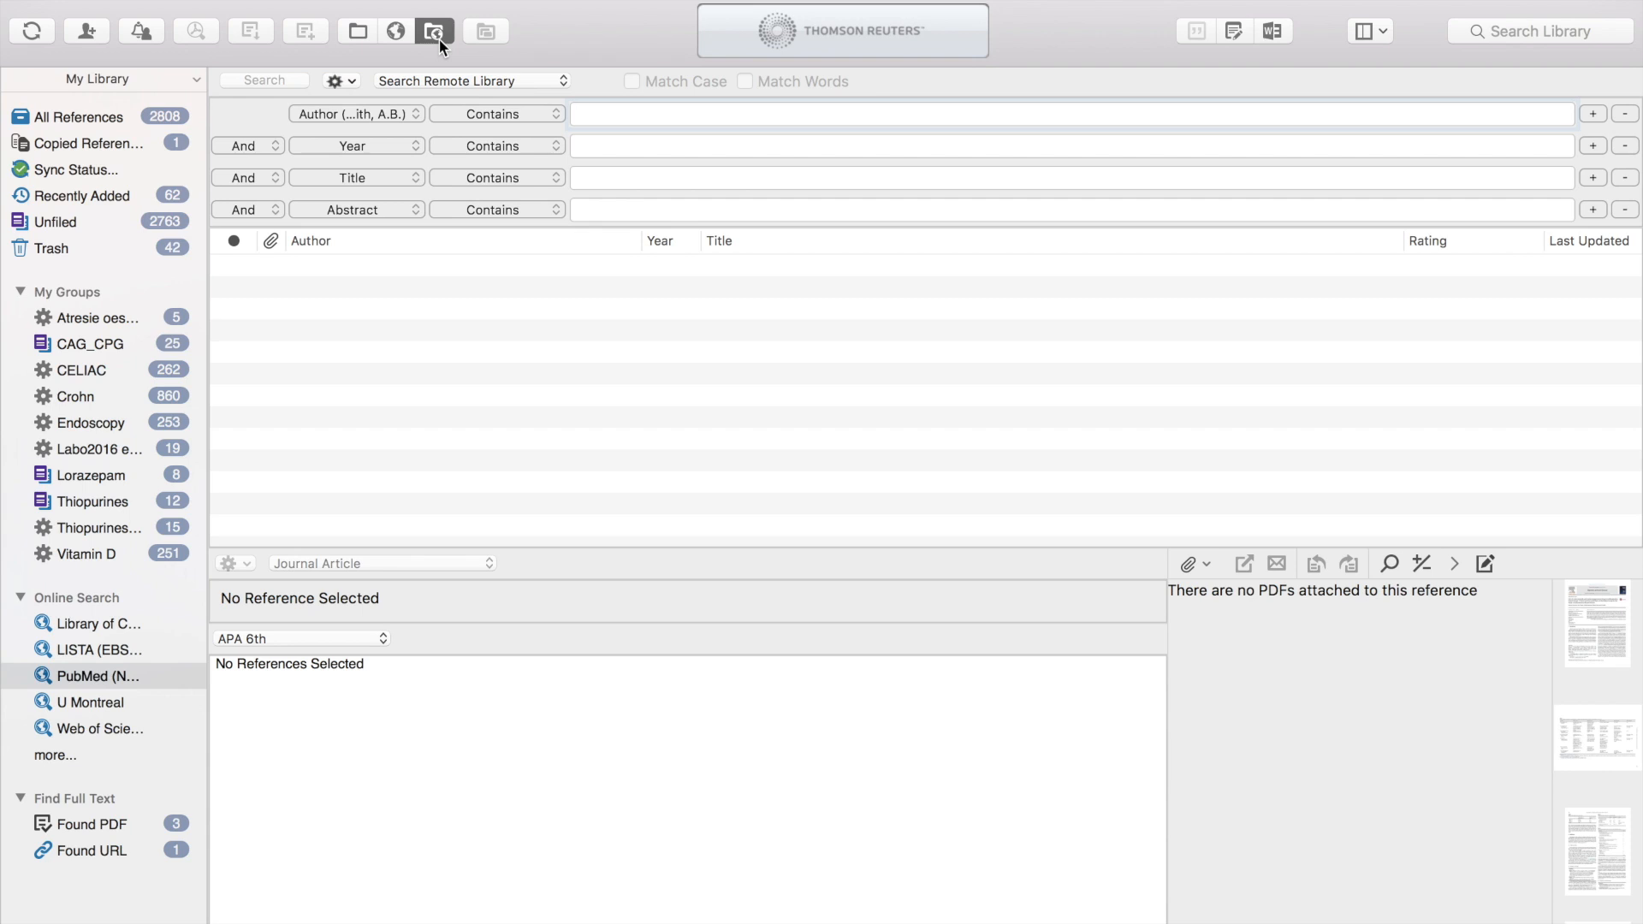
pyautogui.click(395, 32)
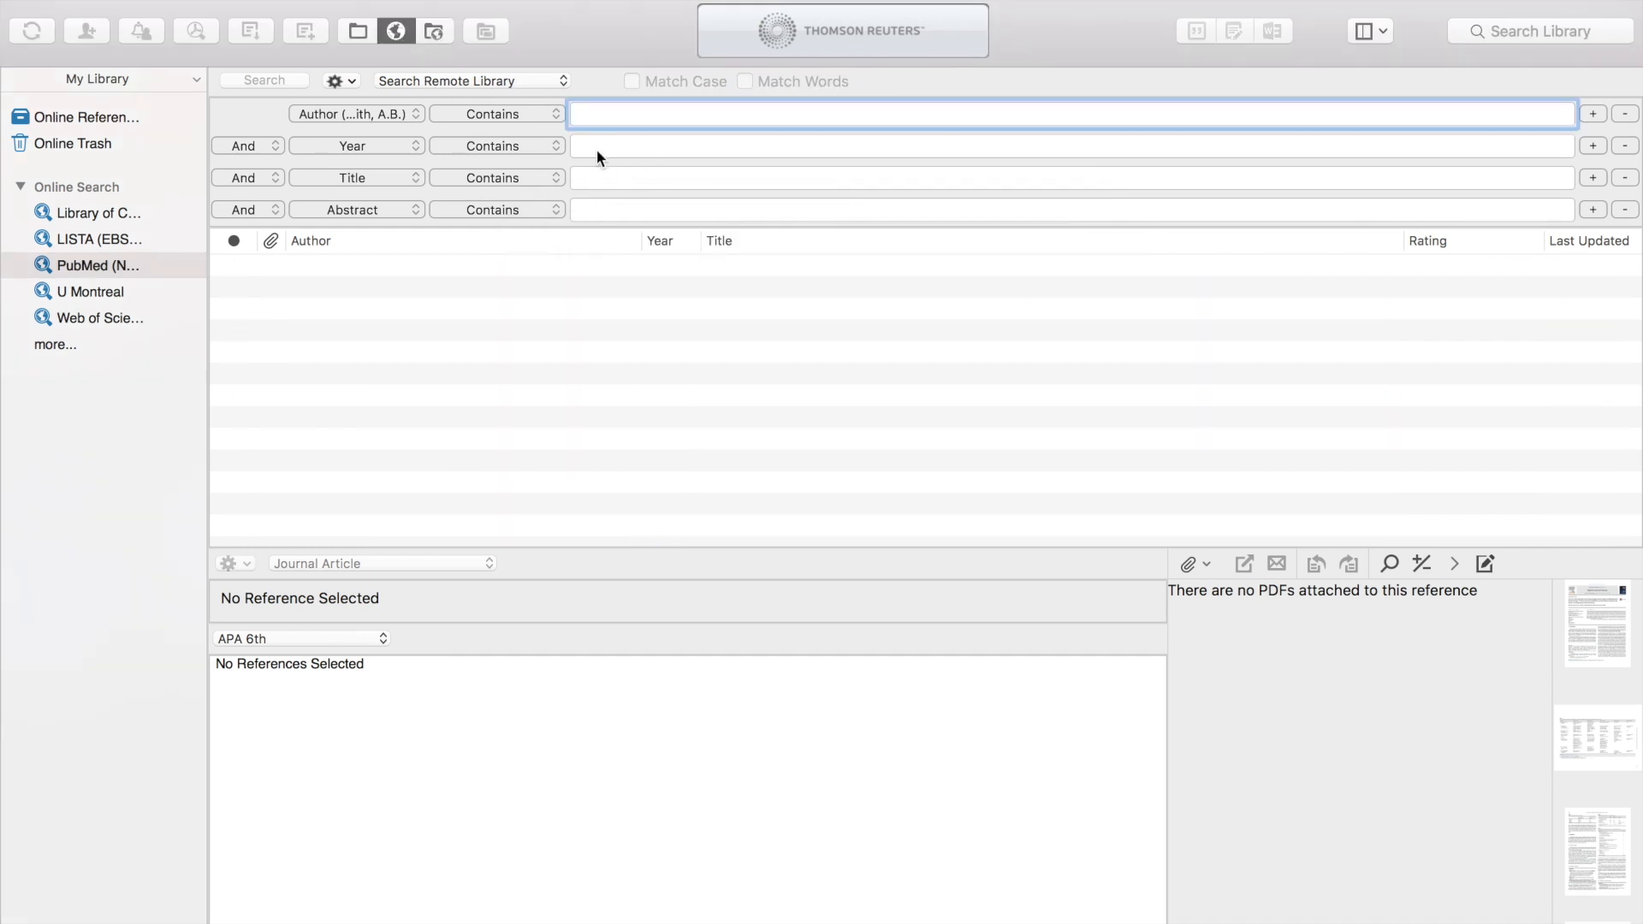
# Fill in the PubMed search with year 2017, title "thiopurines" and abstract "crohn"
pyautogui.click(598, 178)
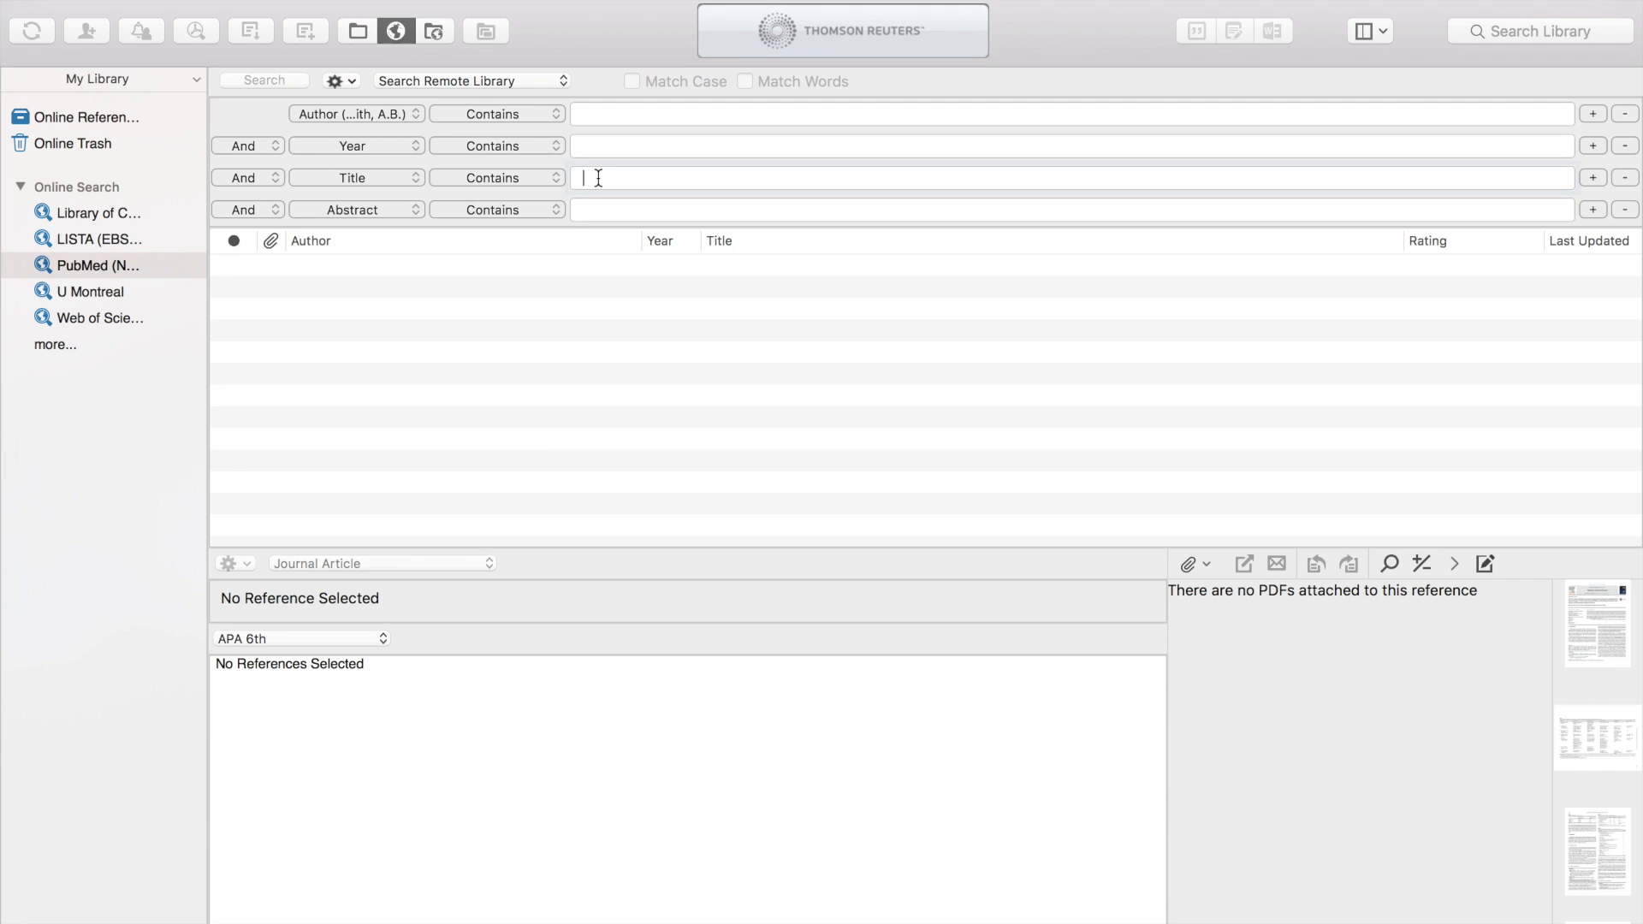
pyautogui.write('thio')
pyautogui.write('purines')
pyautogui.write('2017')
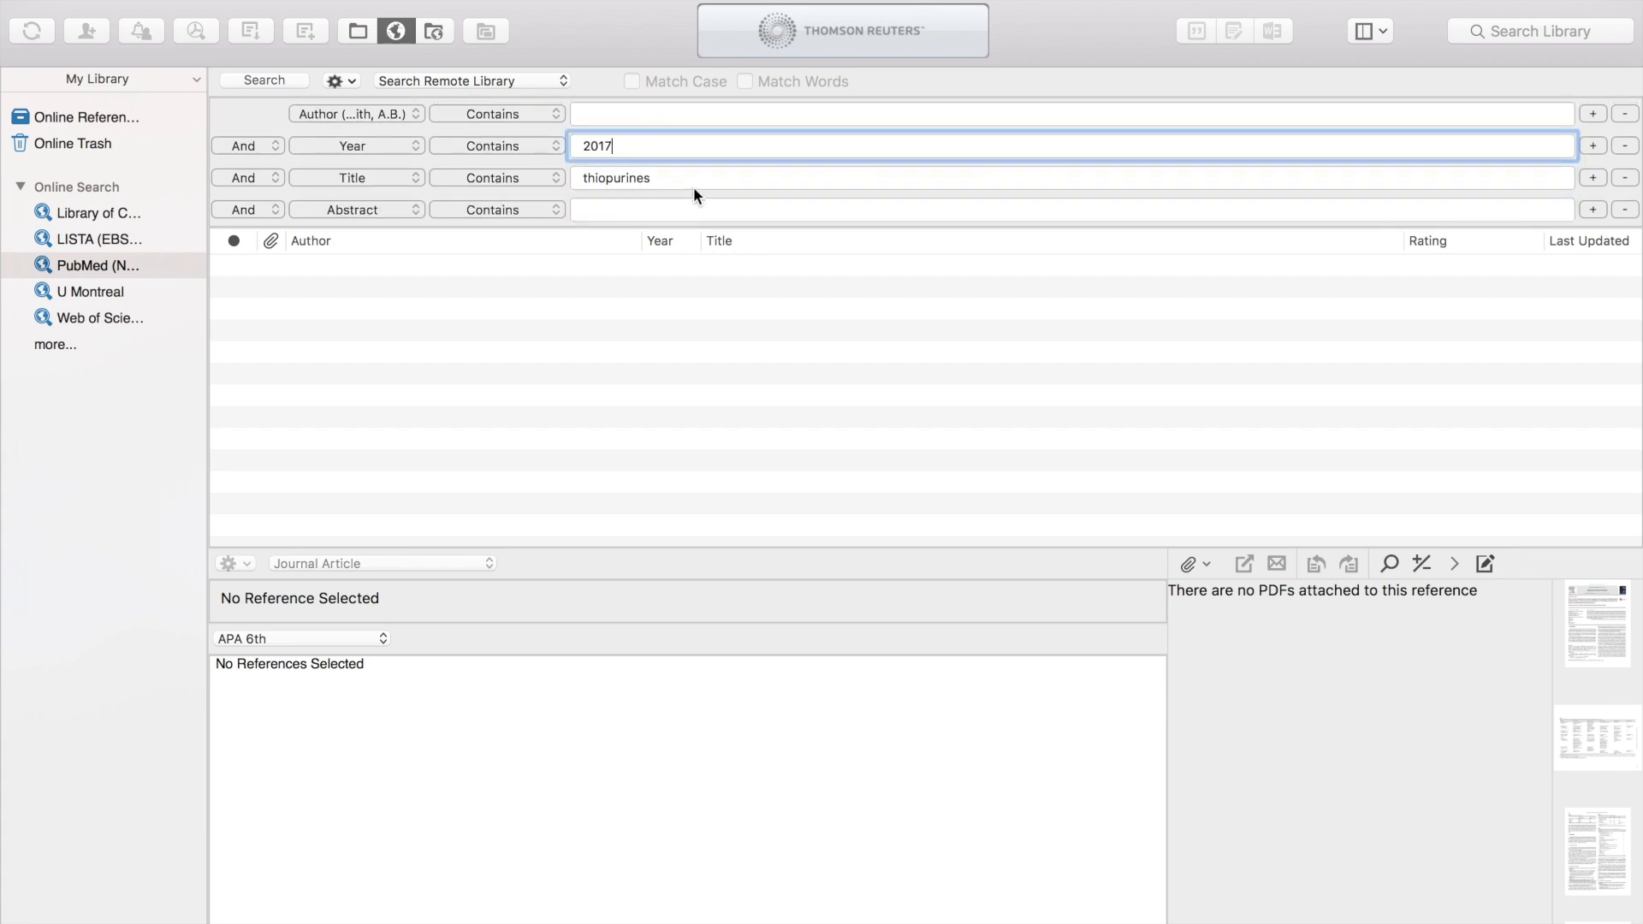
pyautogui.click(611, 209)
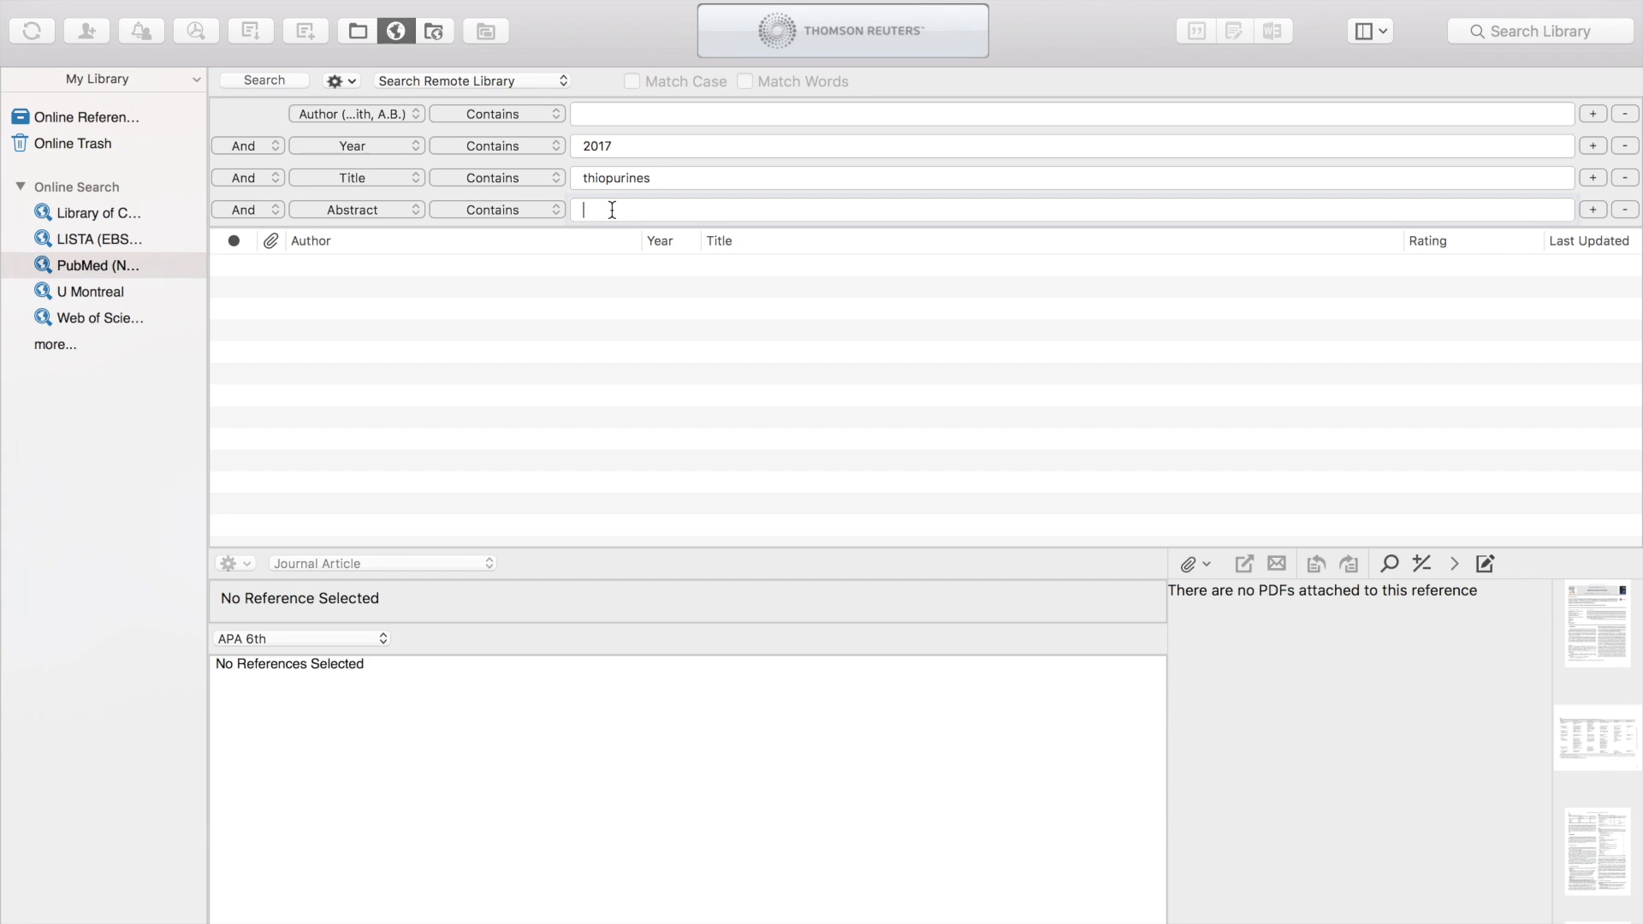
pyautogui.write('crohn')
# Run the PubMed search with the criteria joined by And, and retrieve references 1 through 2
pyautogui.click(252, 177)
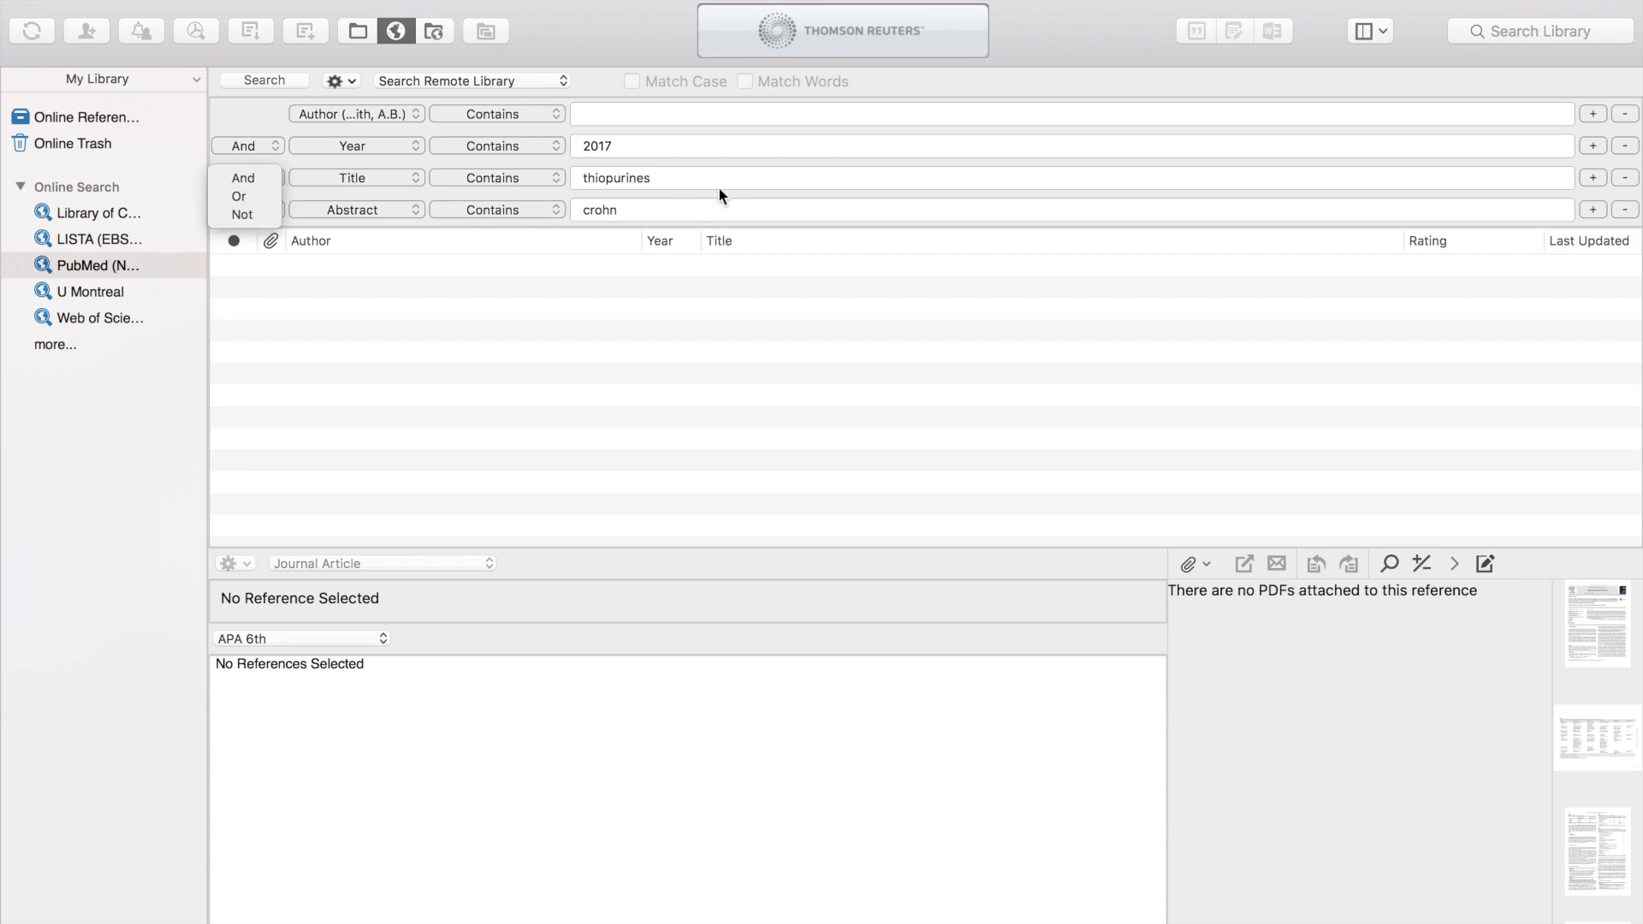
pyautogui.click(691, 208)
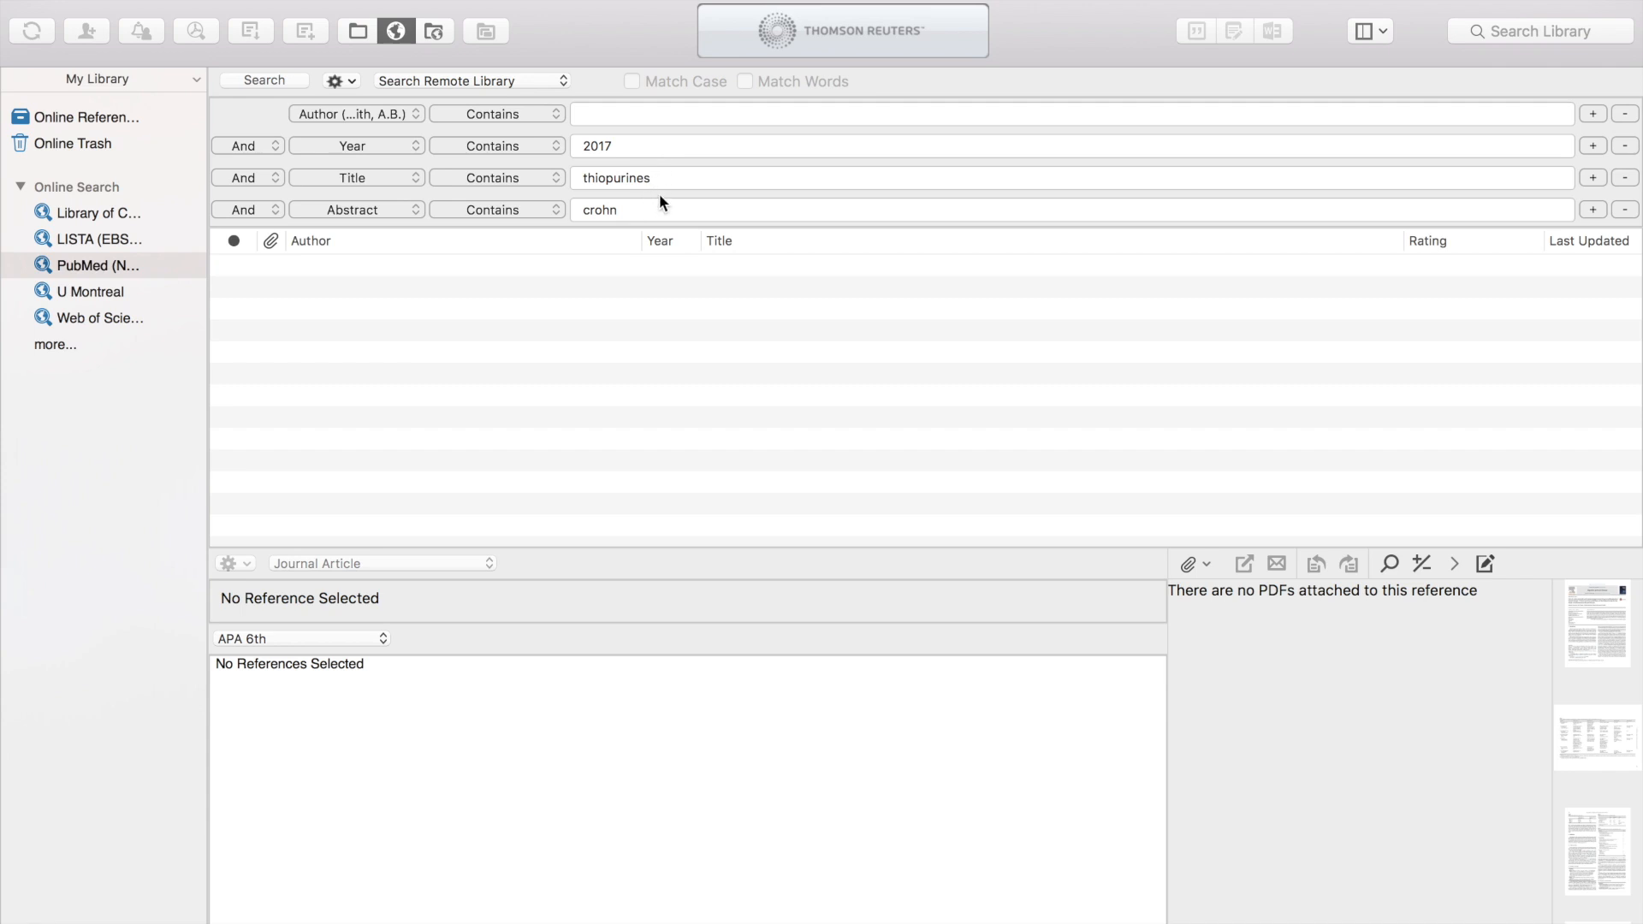
pyautogui.hotkey('shift', 'Tab')
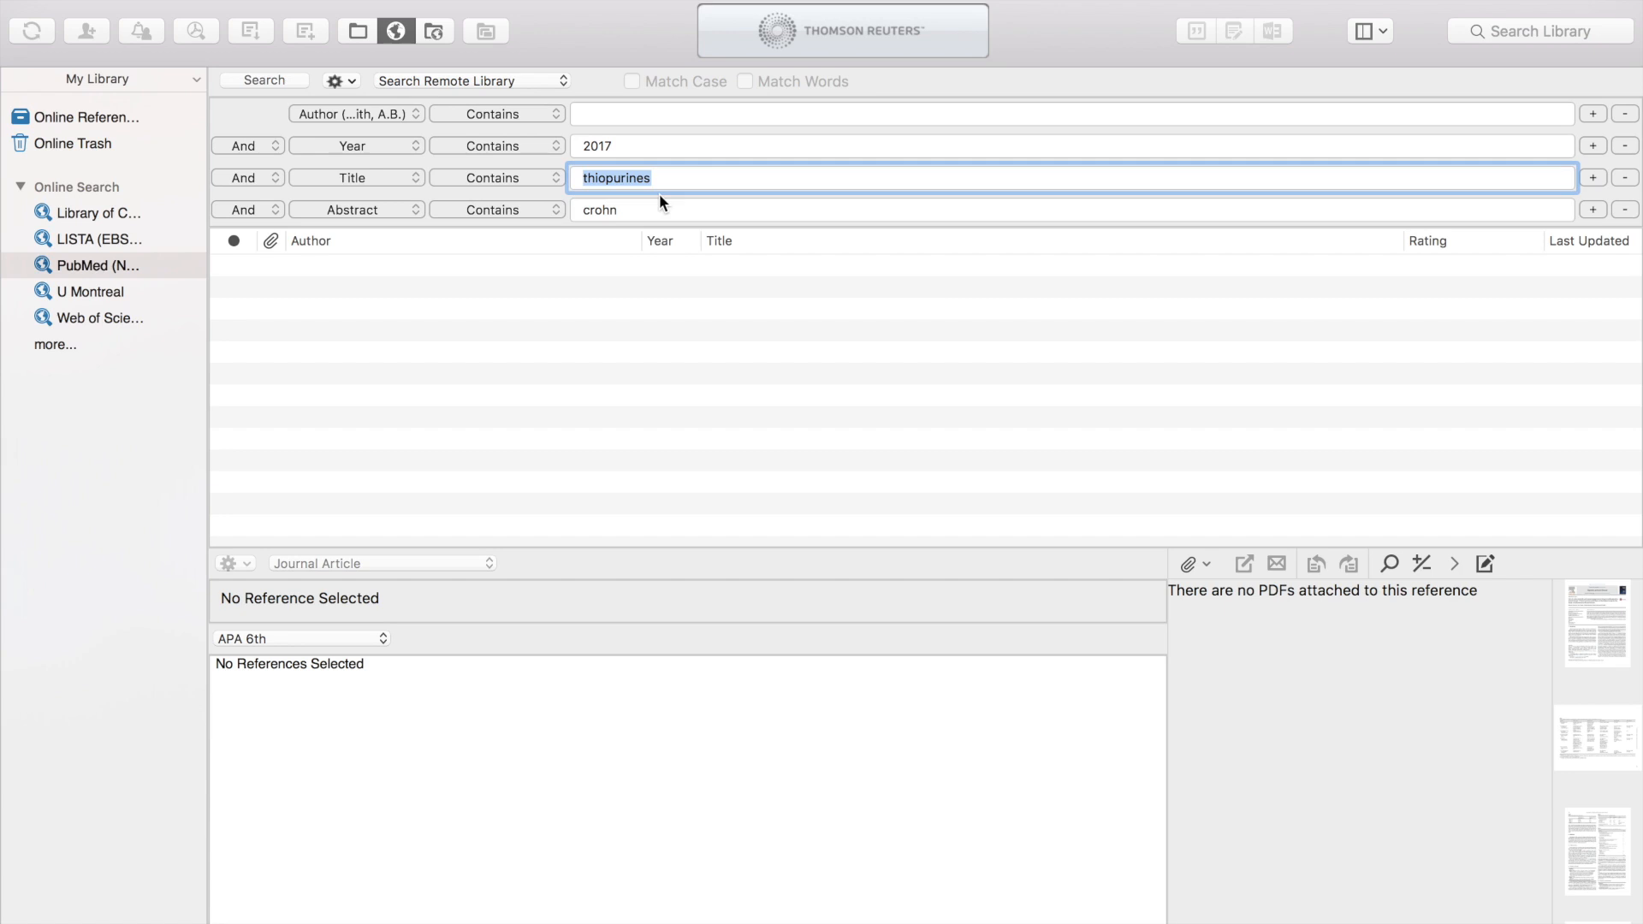
pyautogui.press('Return')
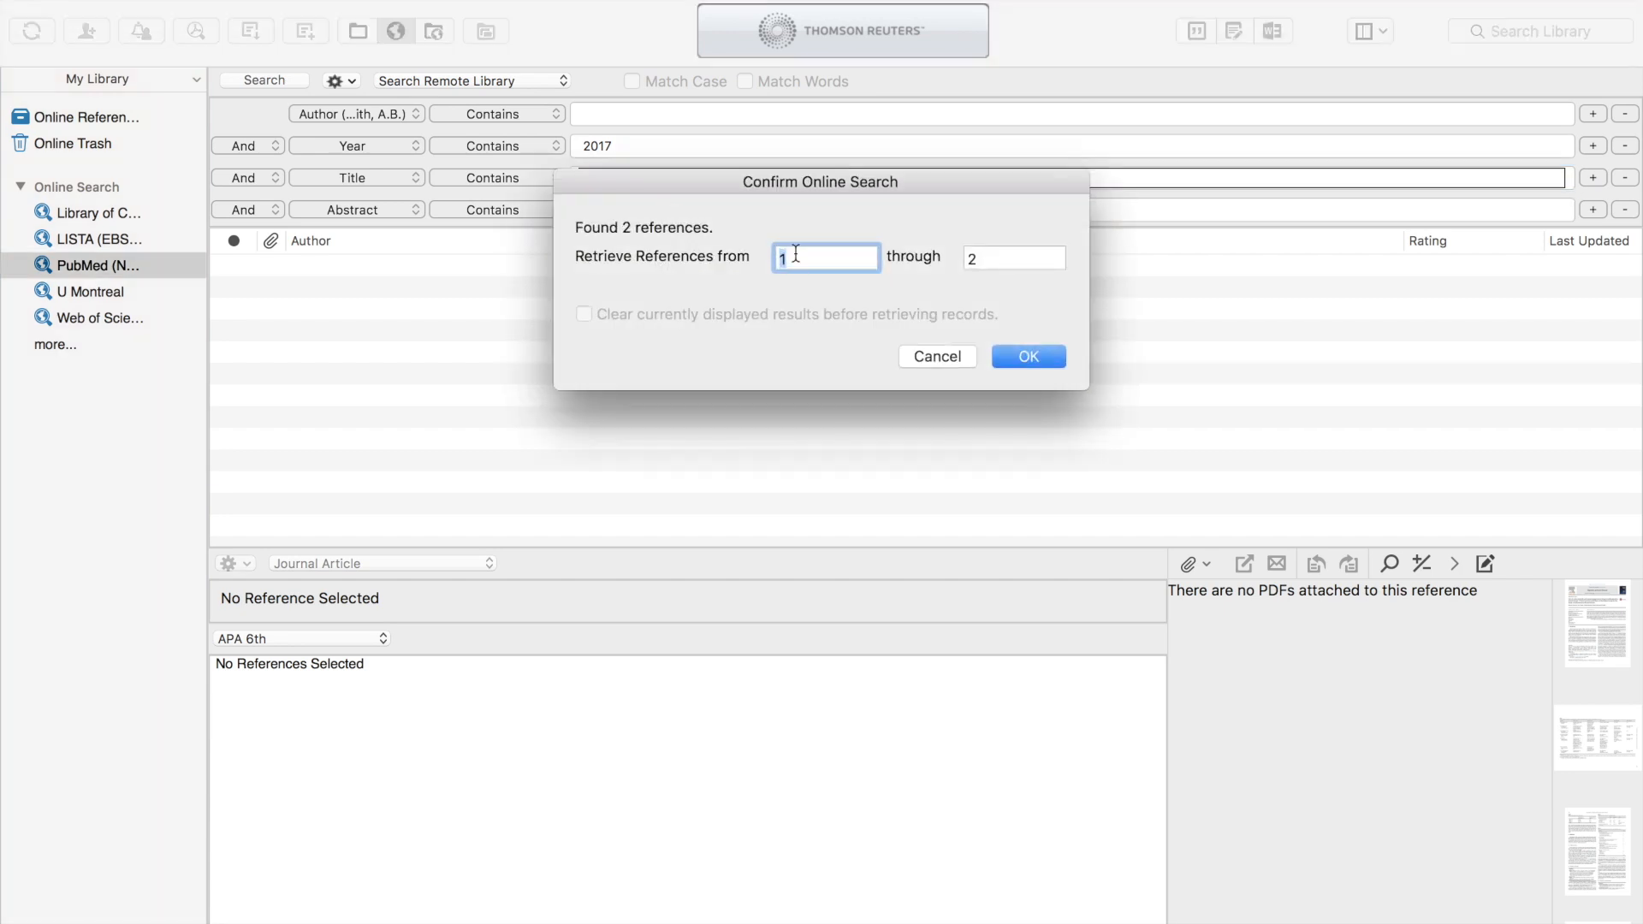
pyautogui.click(1028, 356)
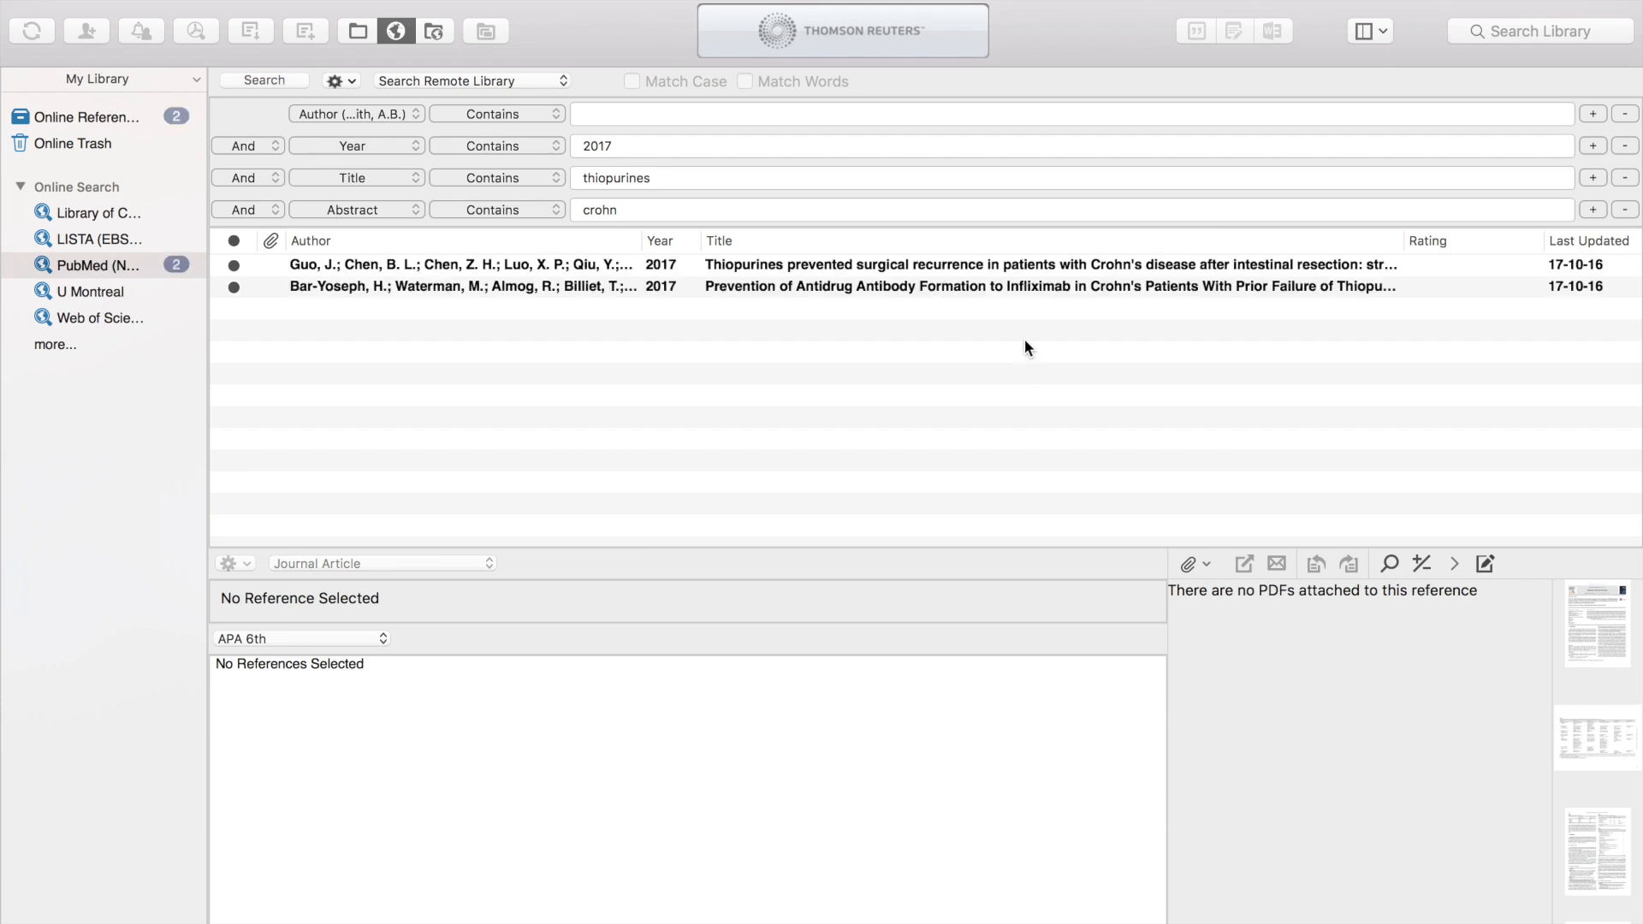
# Copy both retrieved PubMed references to My EndNote Library.enl
pyautogui.click(760, 271)
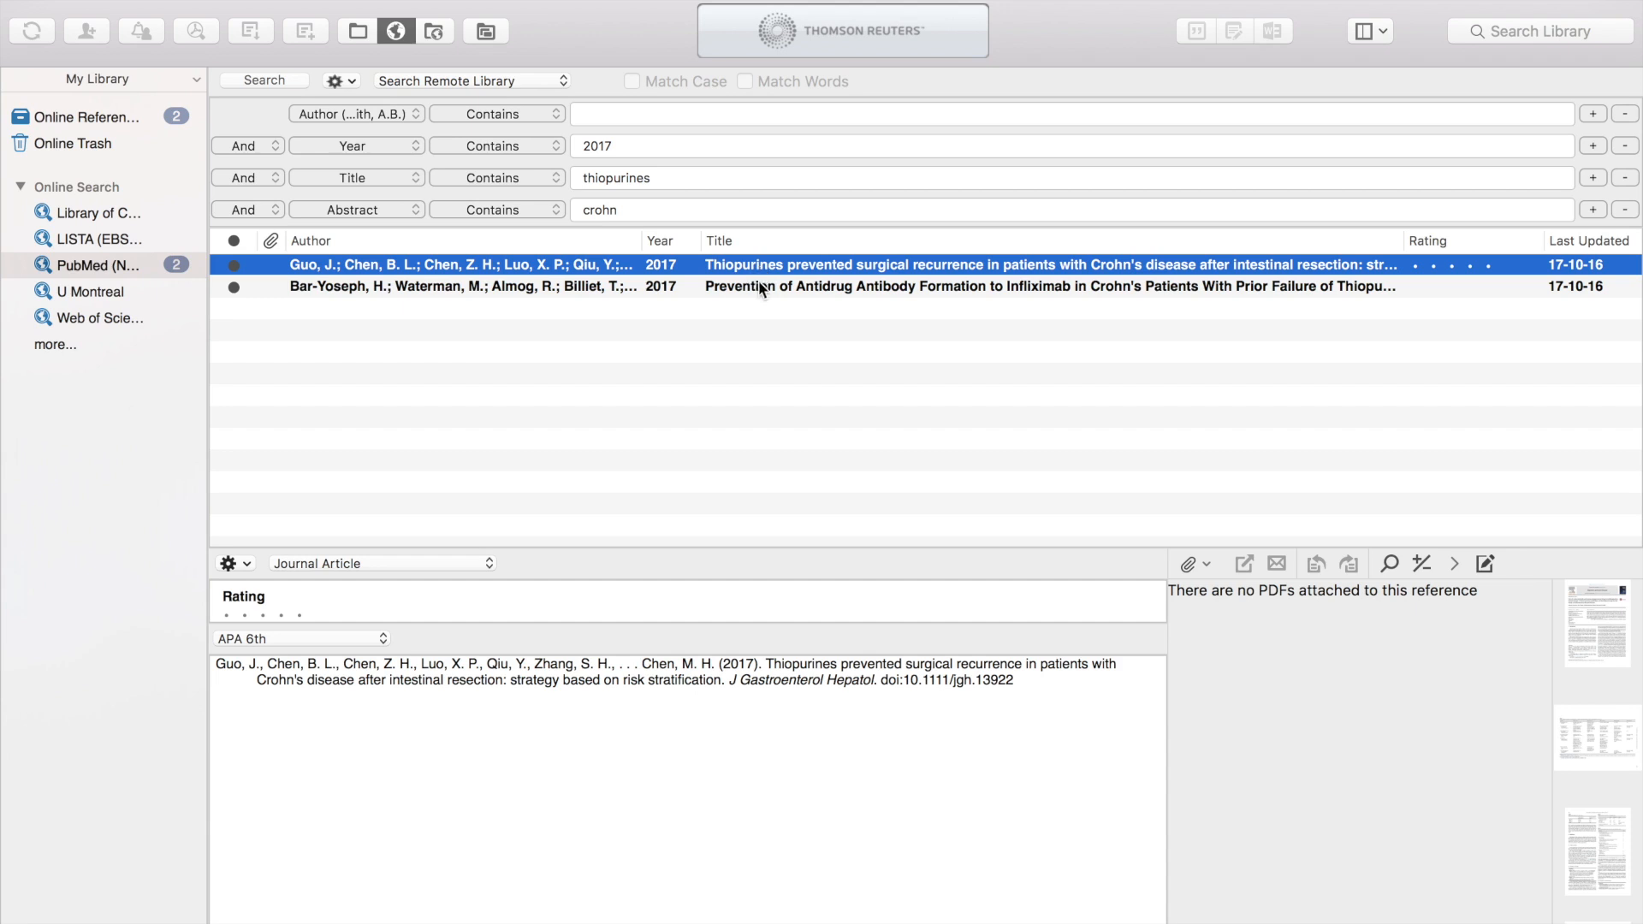
pyautogui.click(763, 288)
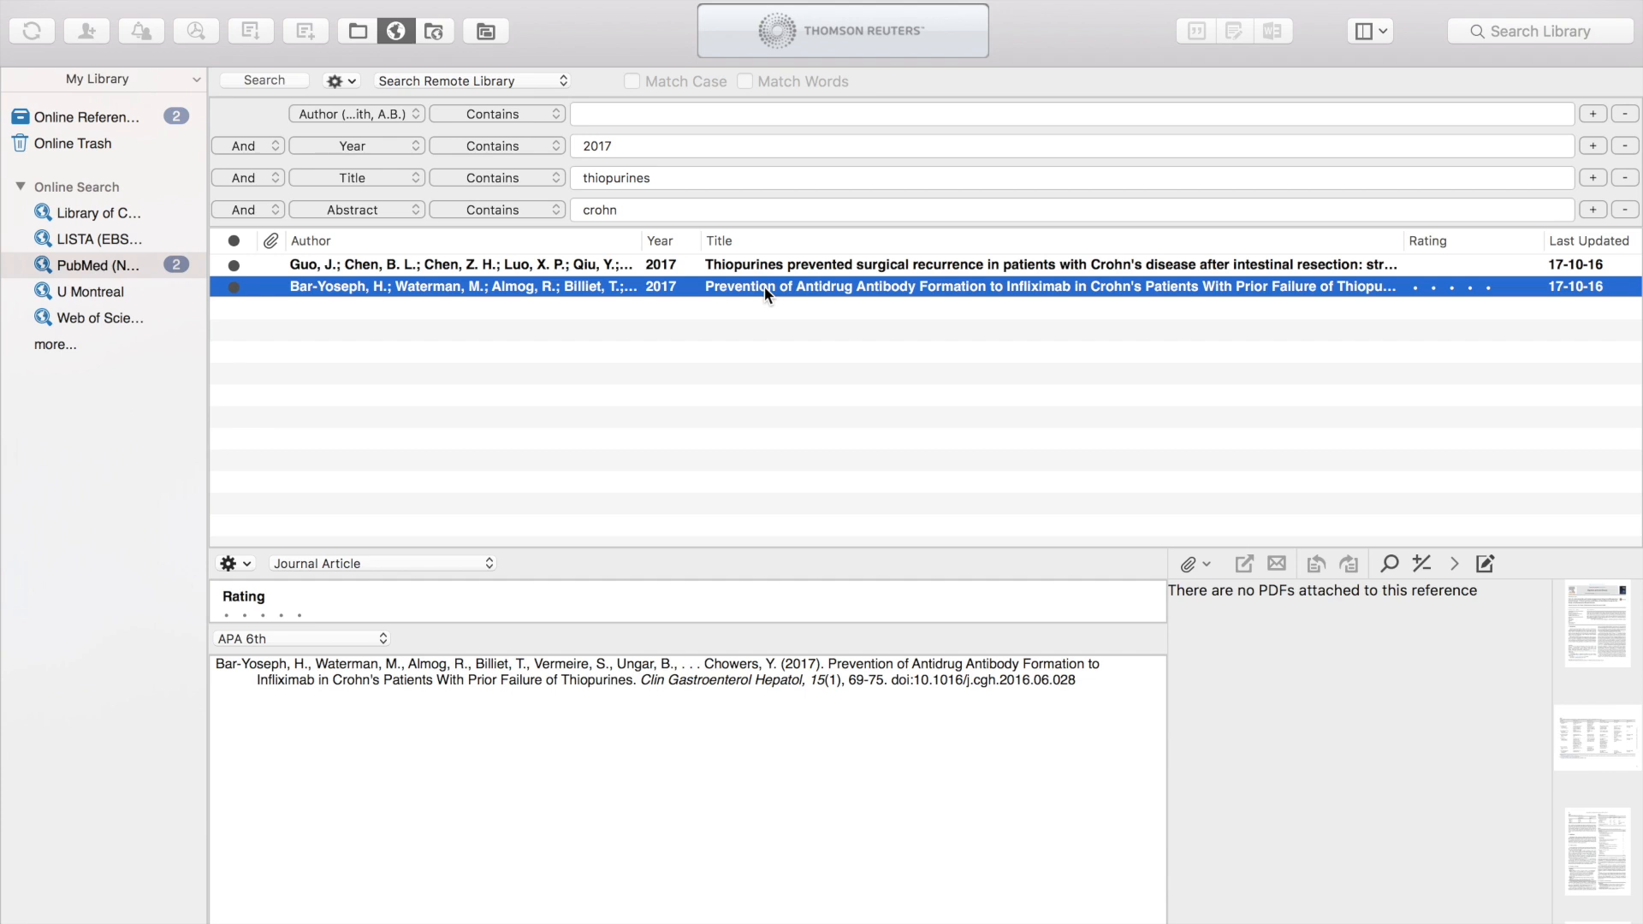
pyautogui.keyDown('shift'); pyautogui.click(760, 268); pyautogui.keyUp('shift')
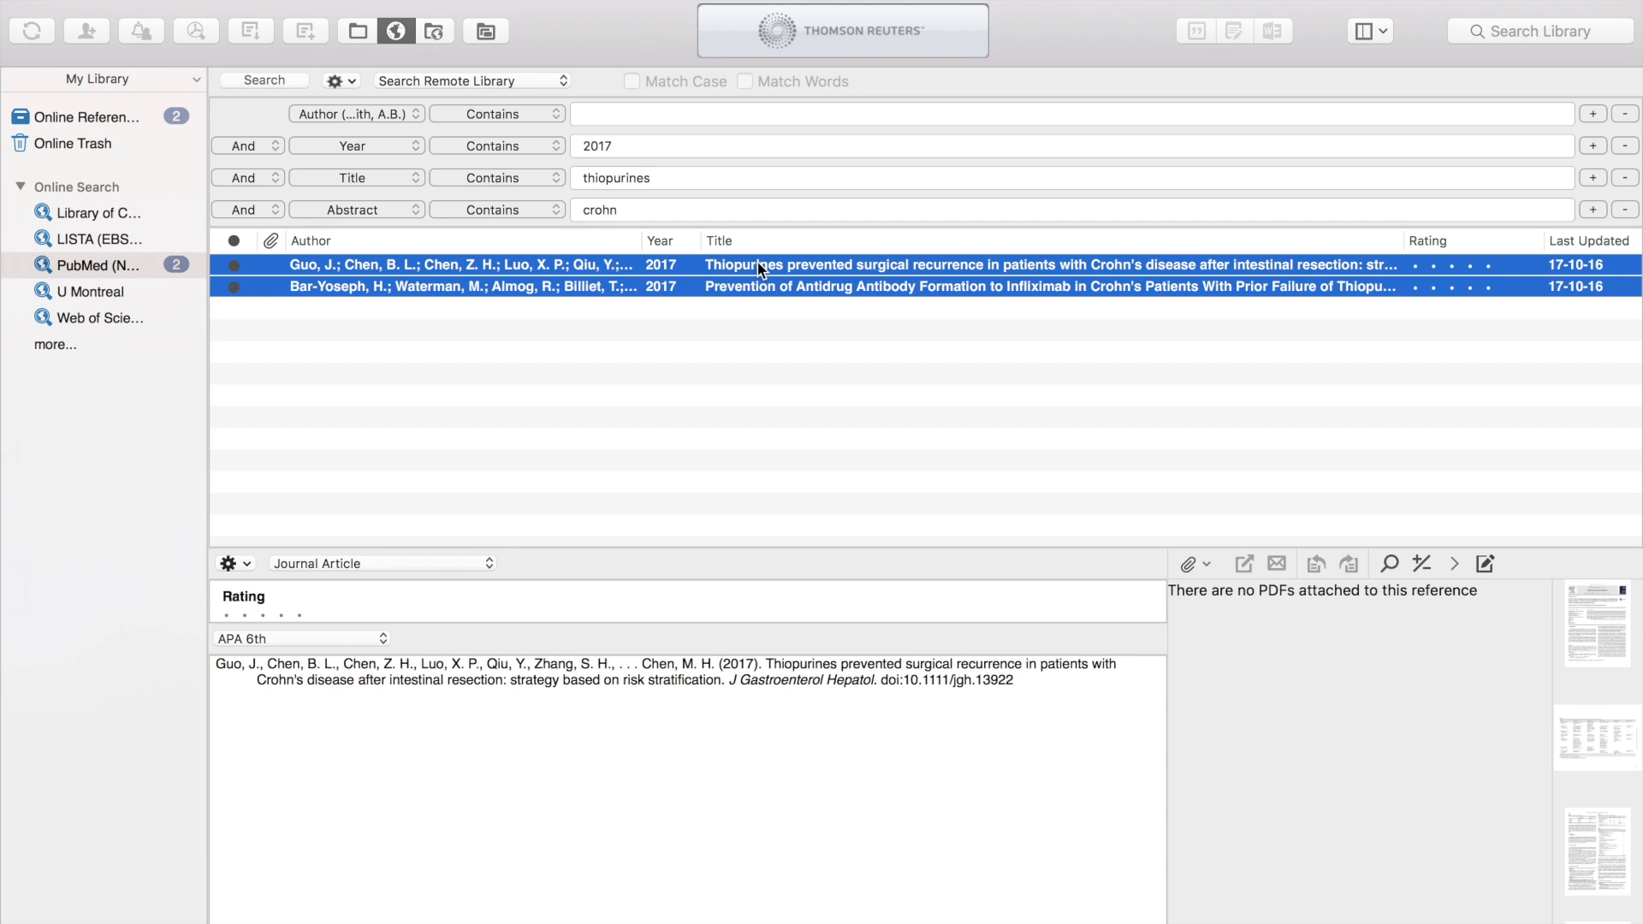
pyautogui.rightClick(760, 268)
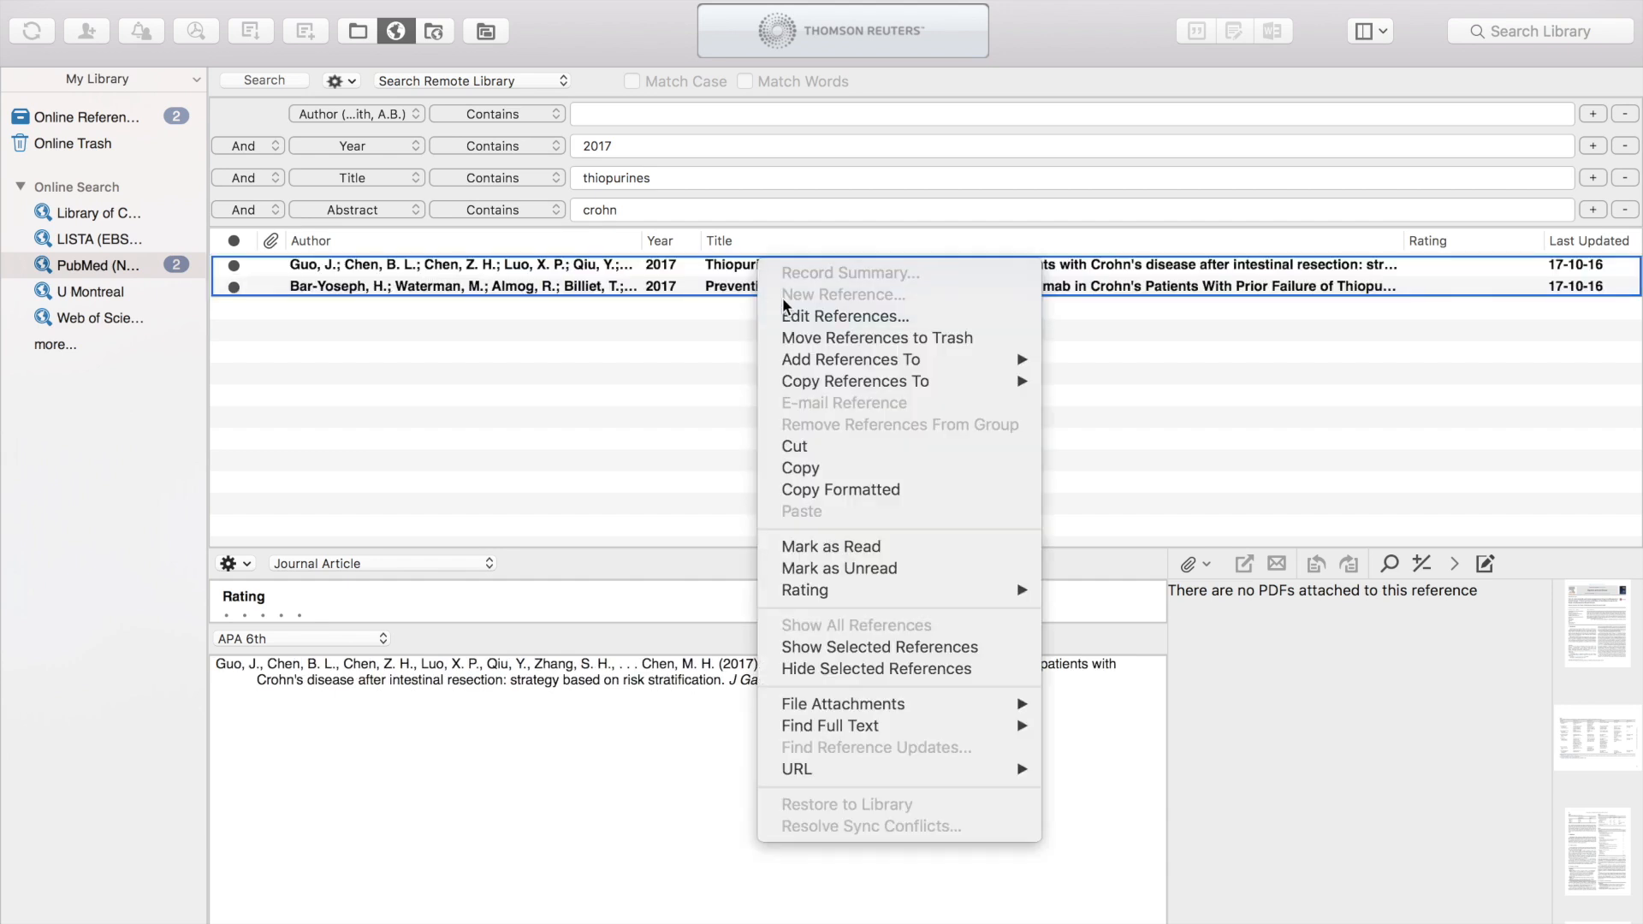
pyautogui.moveTo(935, 393)
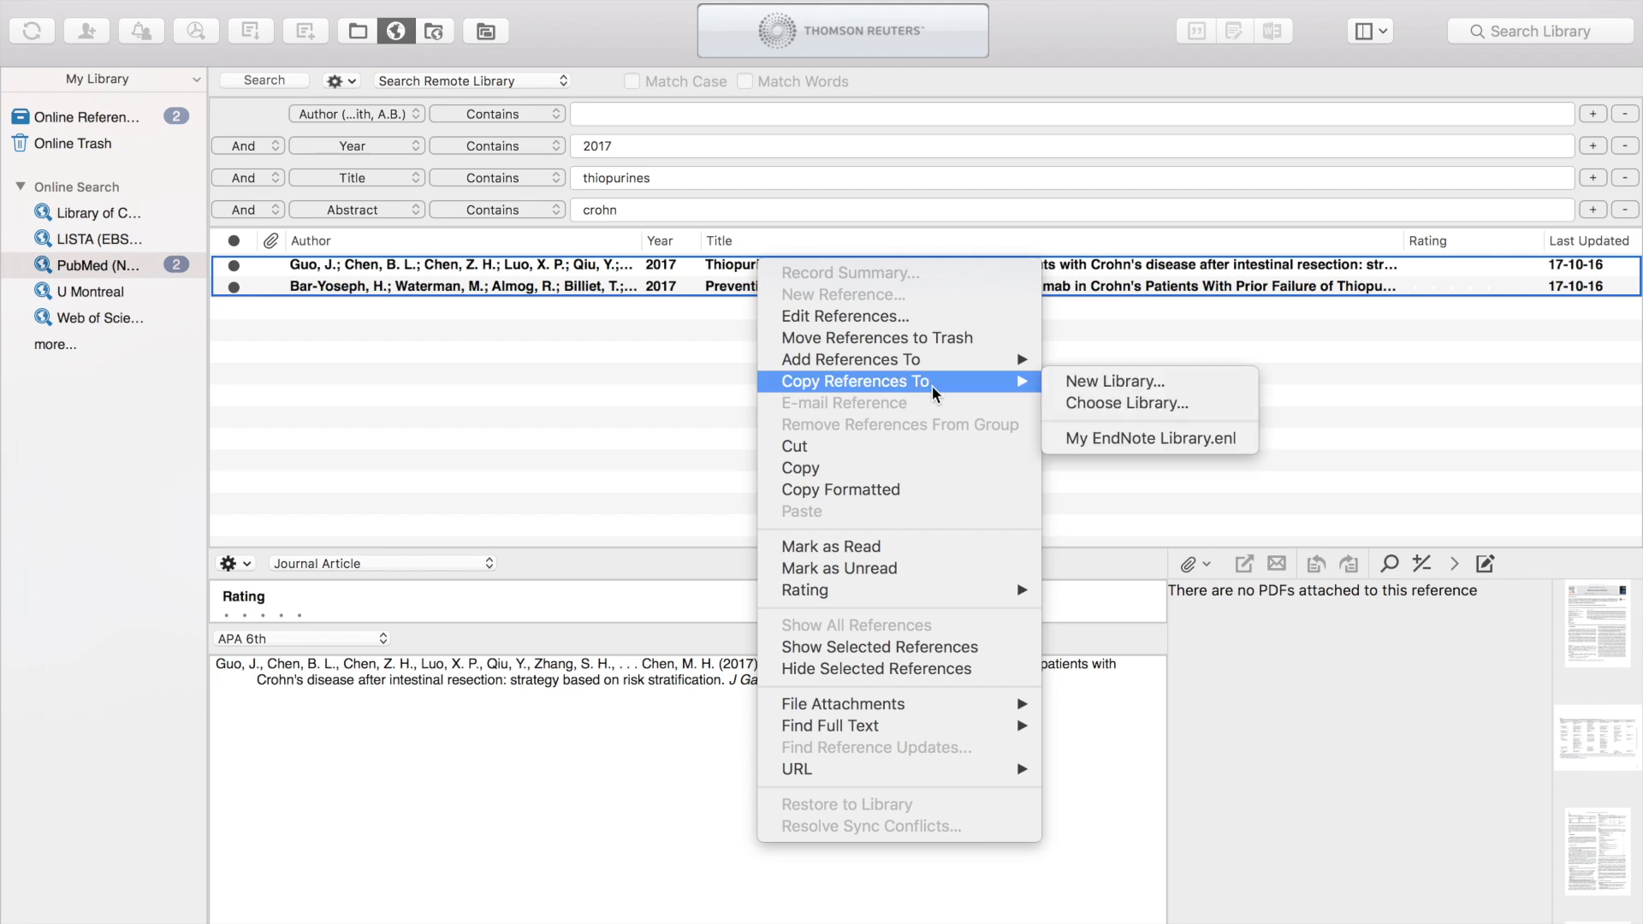
pyautogui.click(1089, 439)
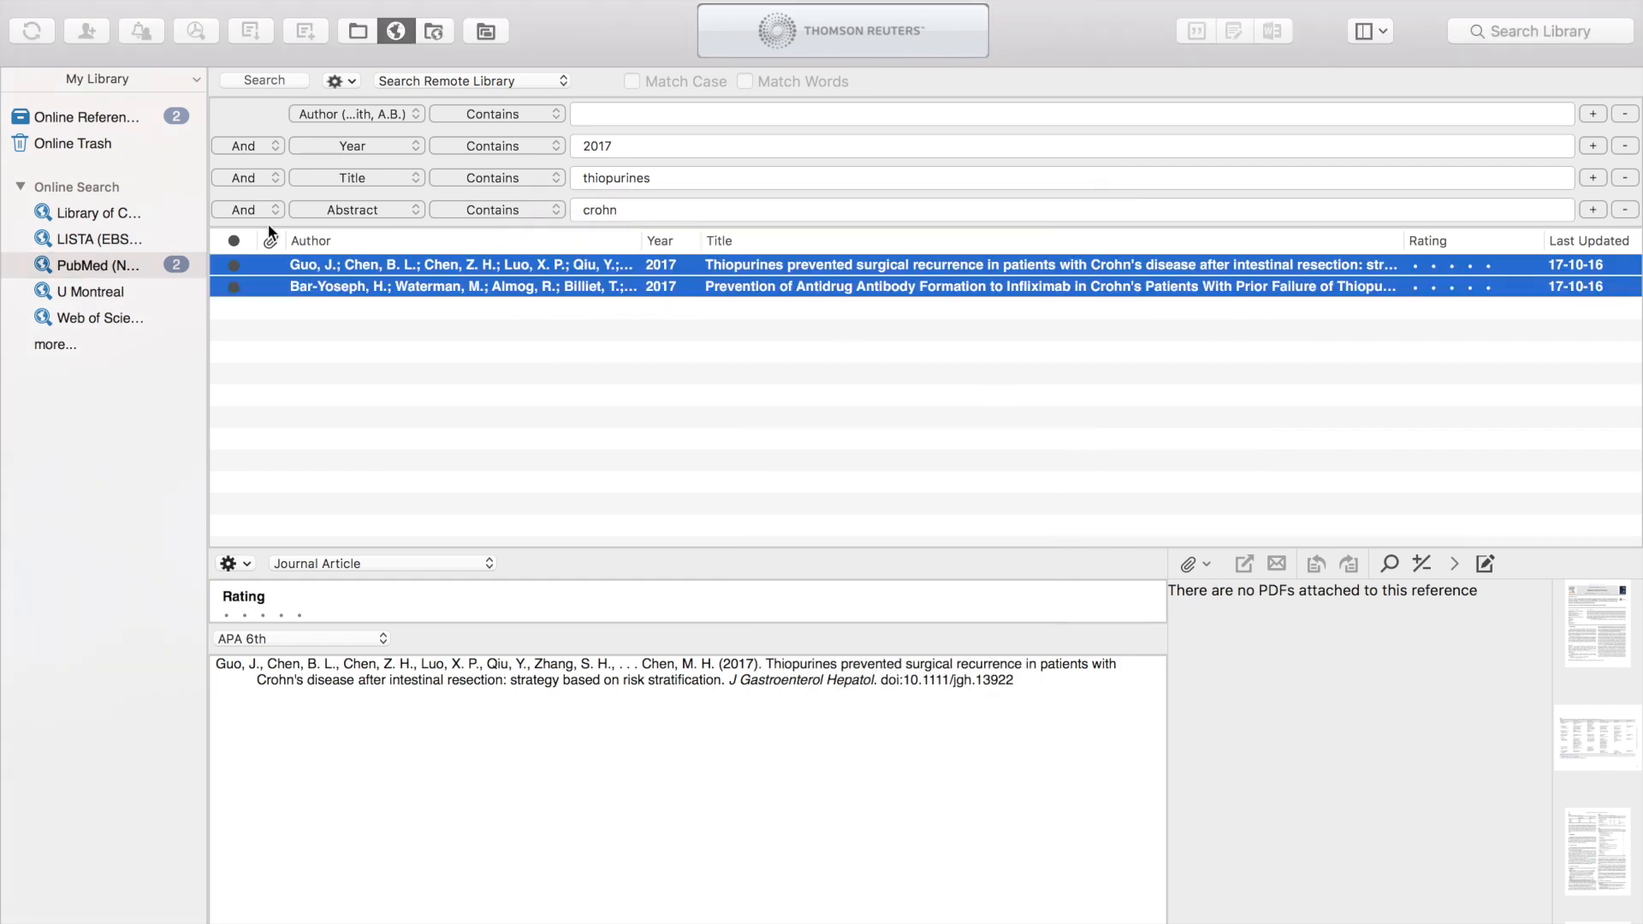
# Check for the two copied references in the local library and in the Thiopurines smart group
pyautogui.click(357, 34)
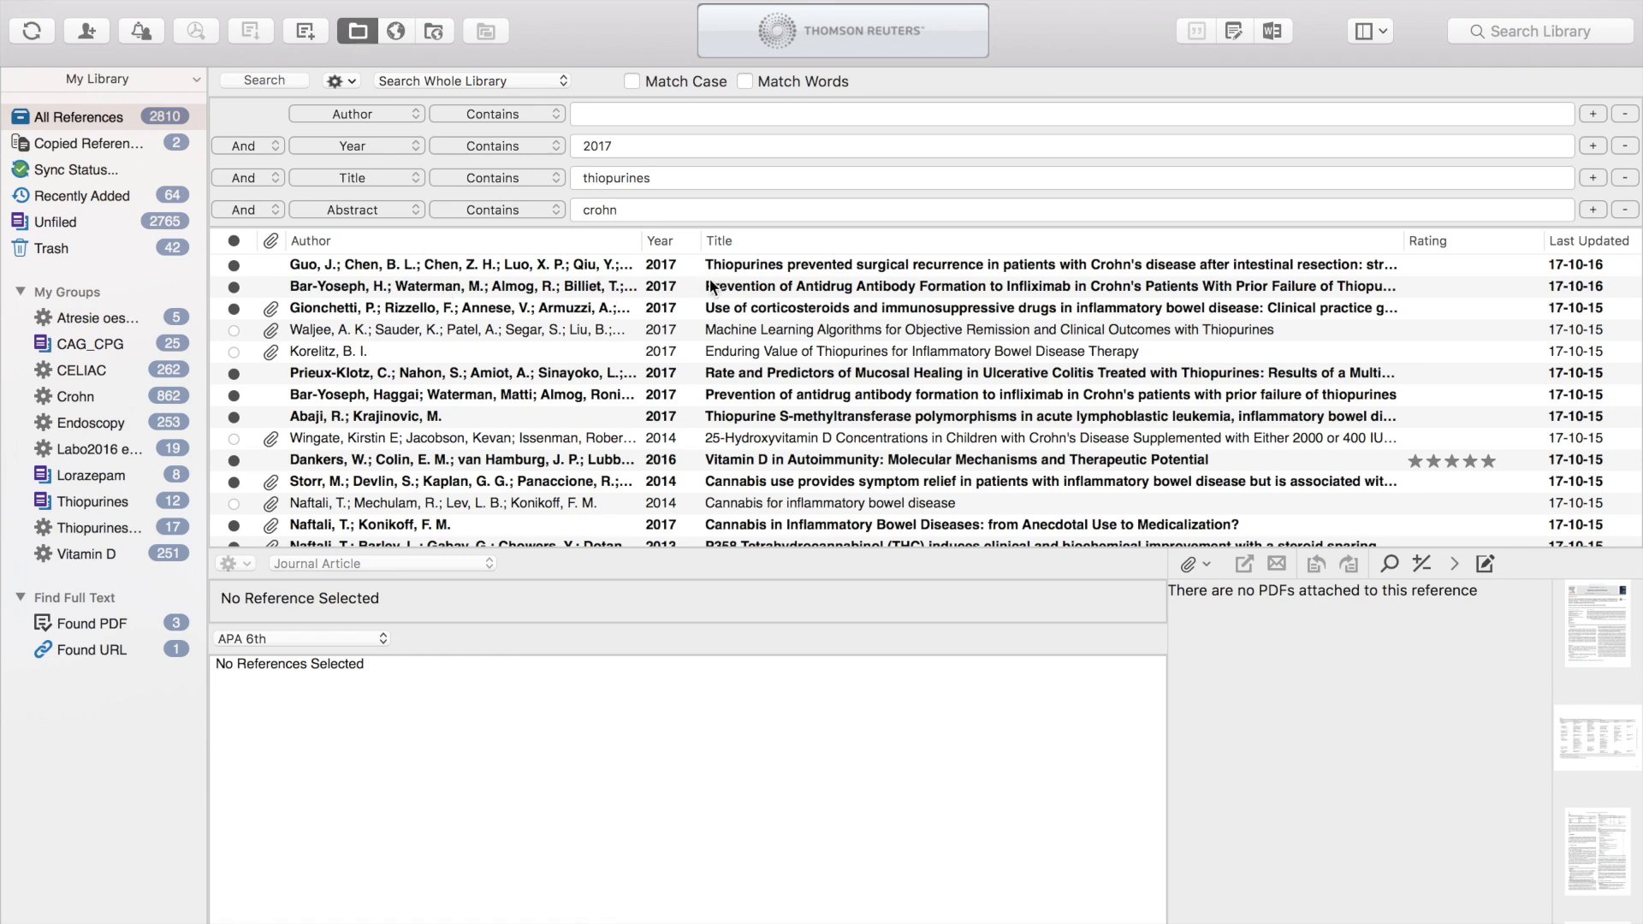
pyautogui.click(855, 276)
pyautogui.keyDown('shift'); pyautogui.click(814, 290); pyautogui.keyUp('shift')
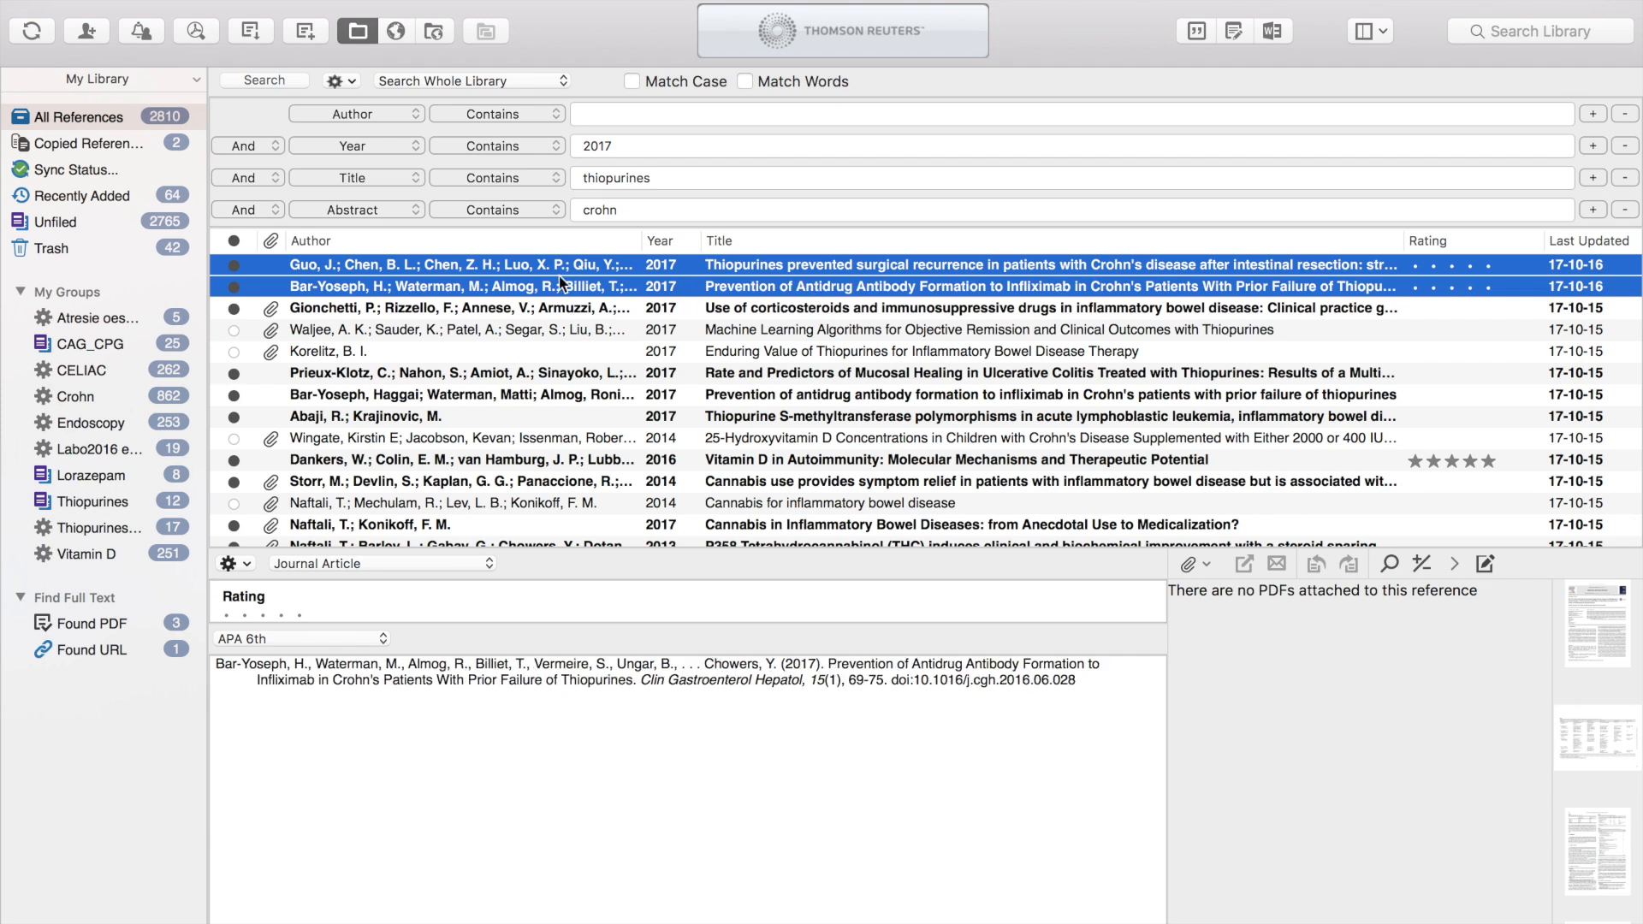
pyautogui.click(120, 529)
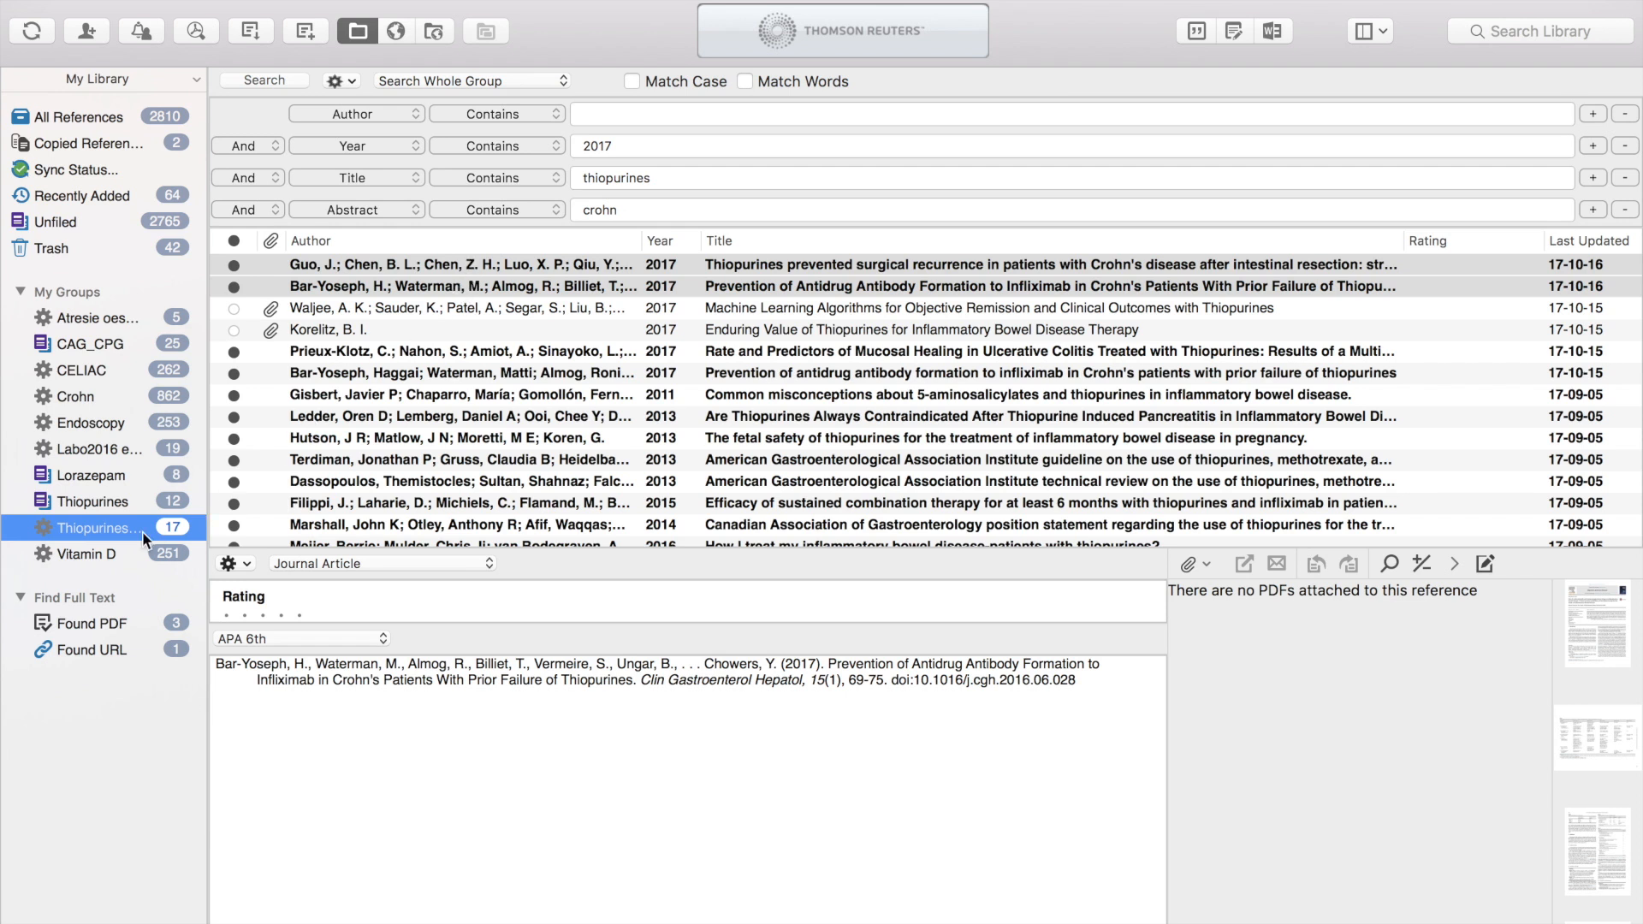
pyautogui.click(104, 530)
pyautogui.press('Return')
# Return to online search mode and browse the full list of available connections, closing it without choosing one
pyautogui.click(397, 31)
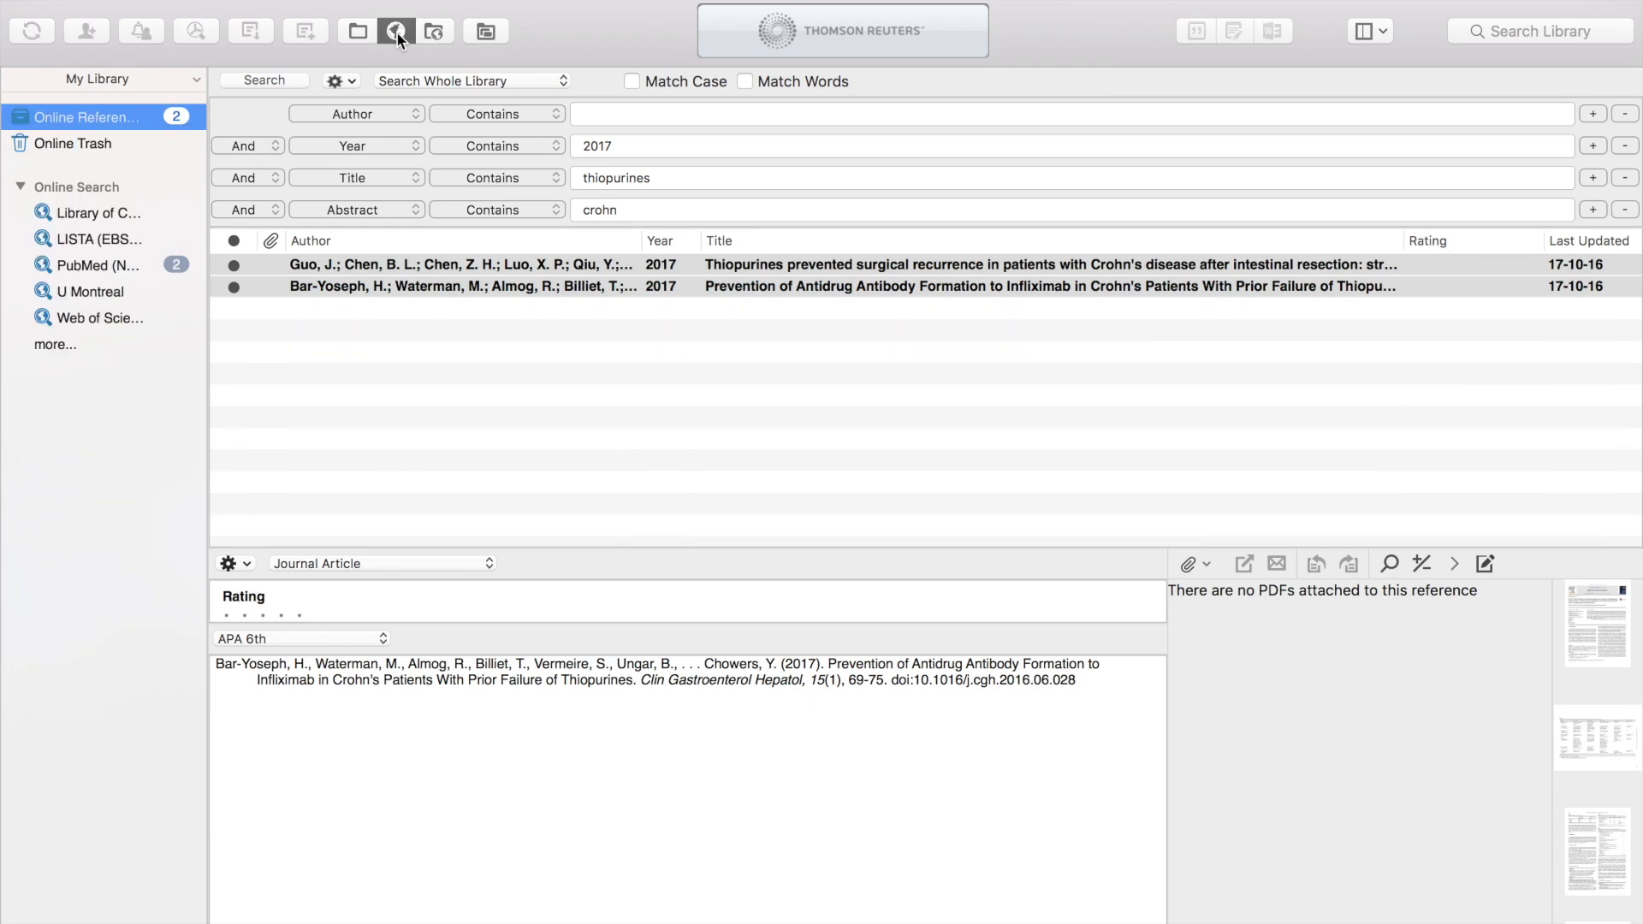
pyautogui.click(71, 215)
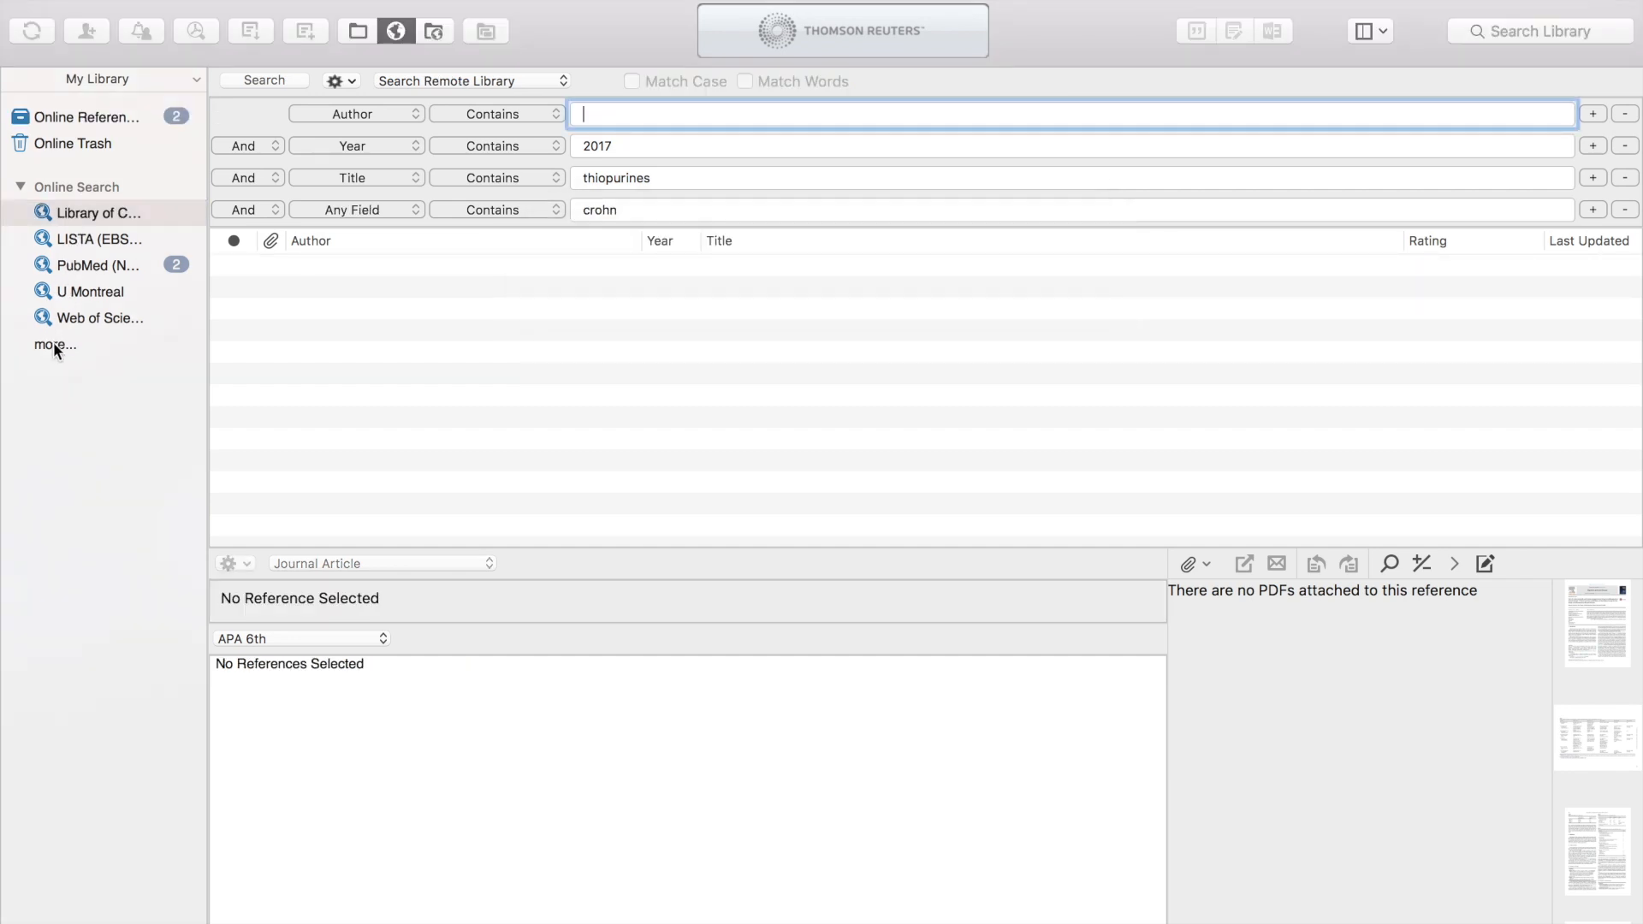
pyautogui.click(53, 344)
pyautogui.scroll(-5, 659, 377)
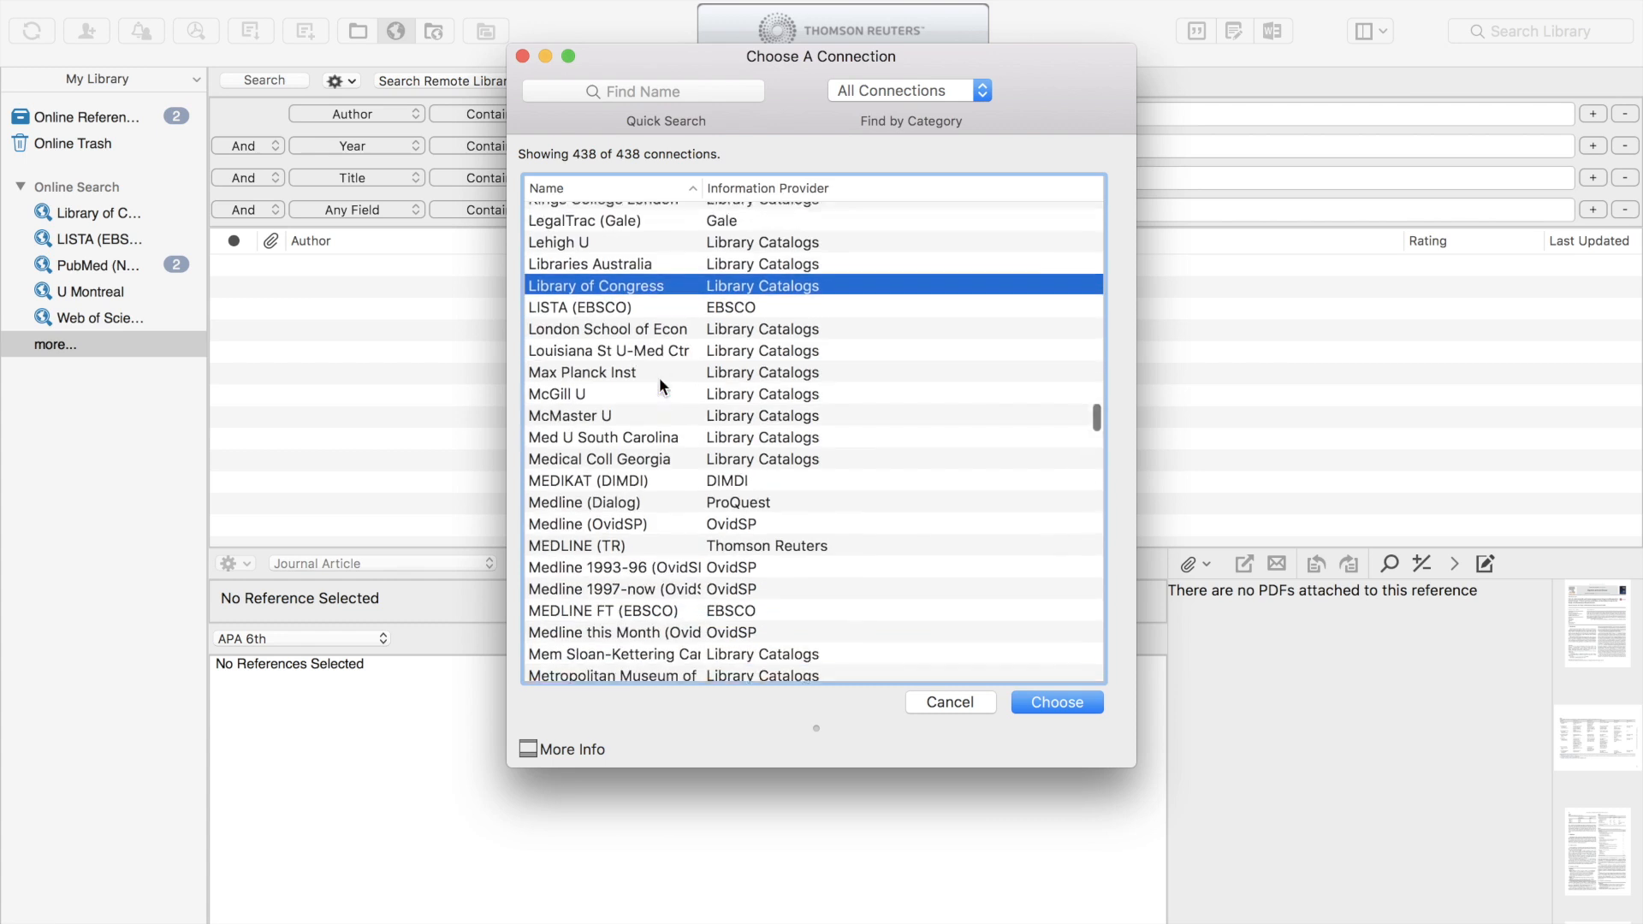
pyautogui.scroll(-10, 659, 379)
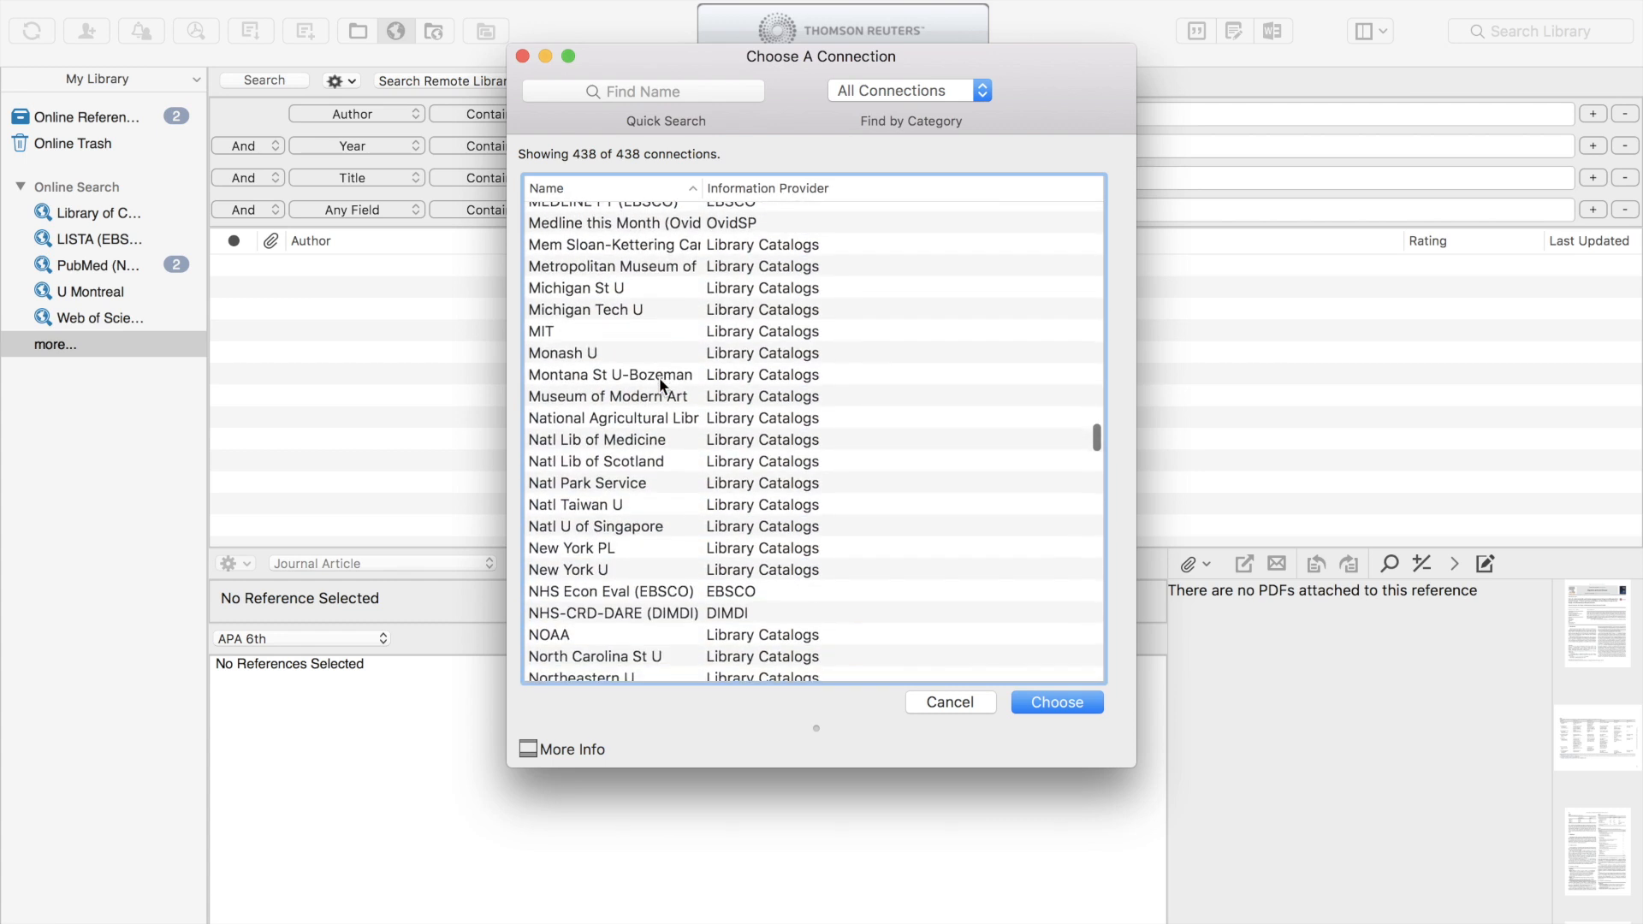
pyautogui.scroll(-20, 659, 379)
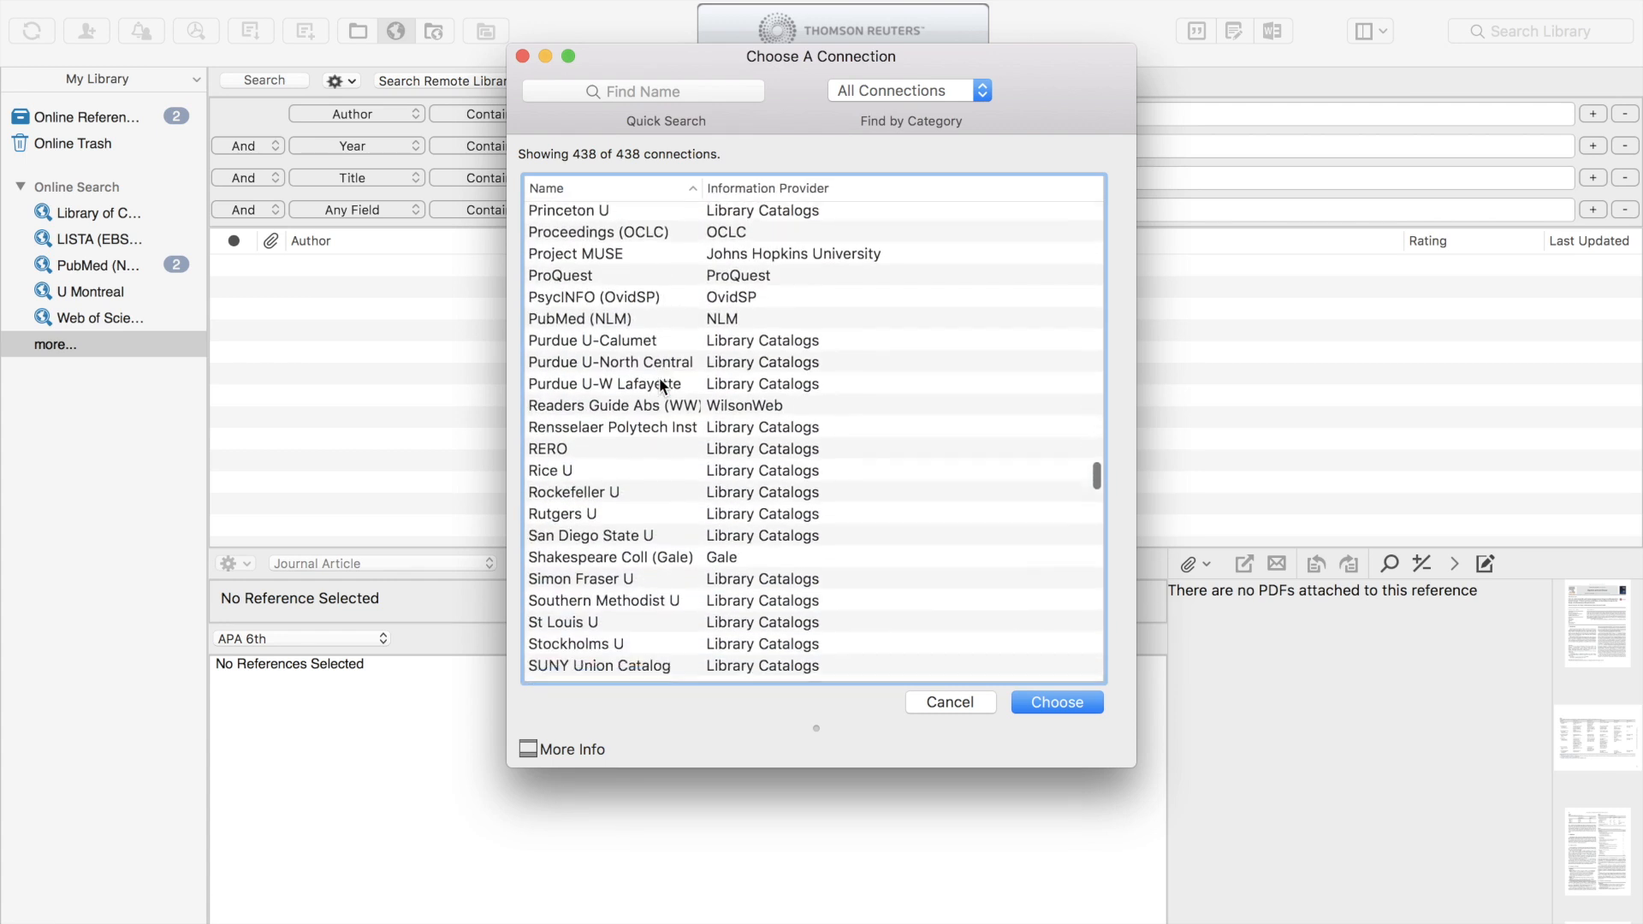
pyautogui.scroll(-7, 658, 387)
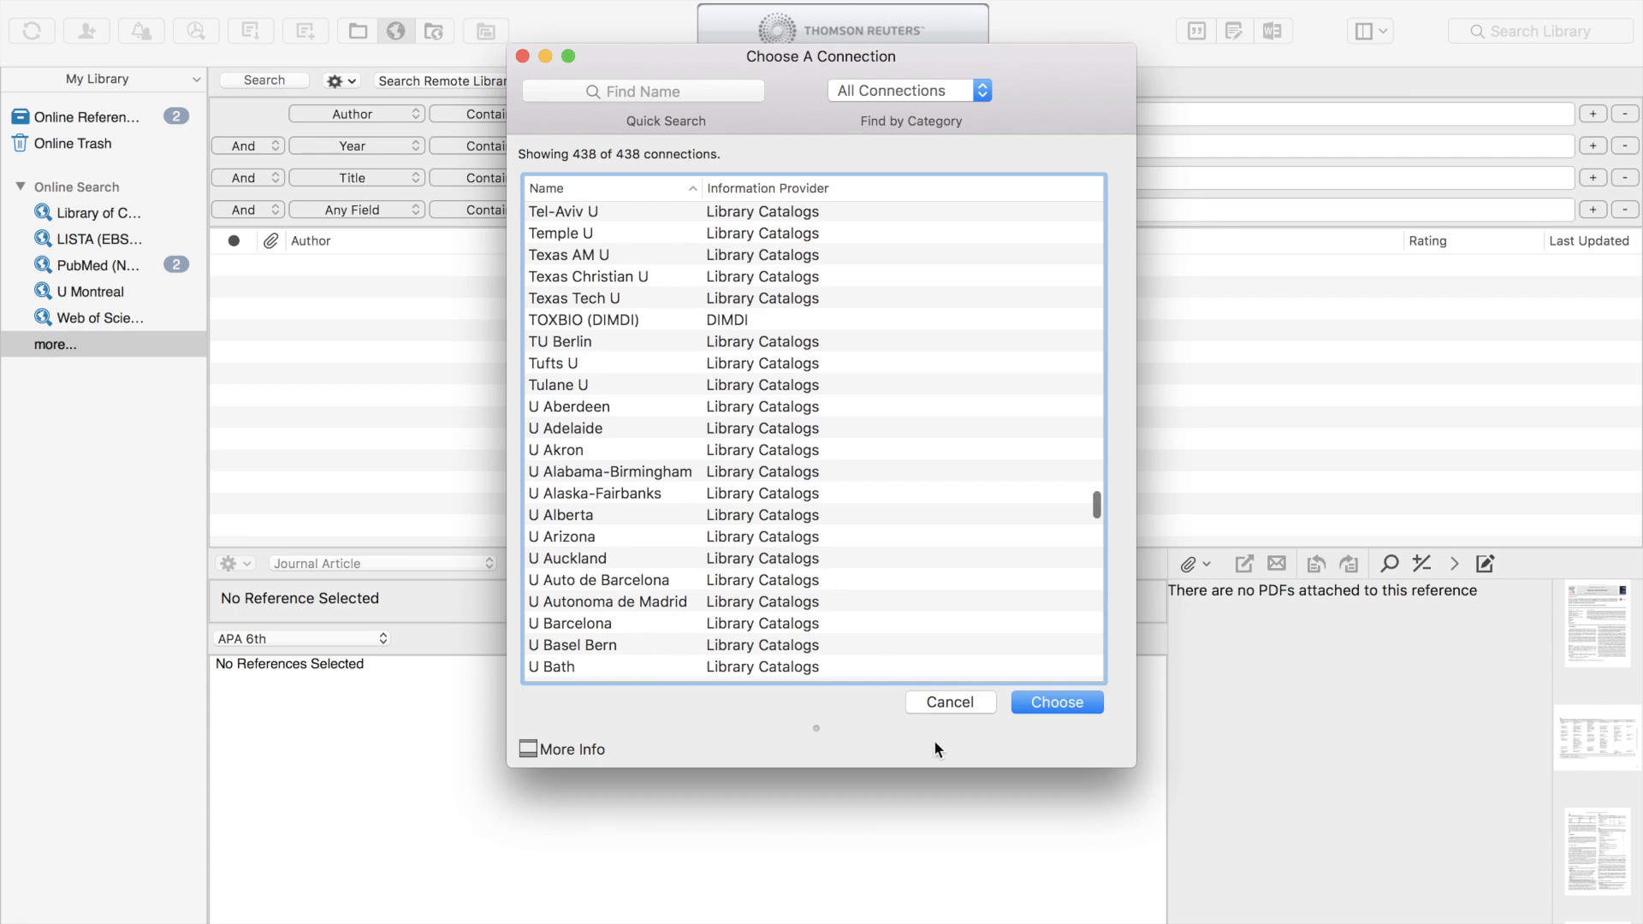
pyautogui.click(953, 702)
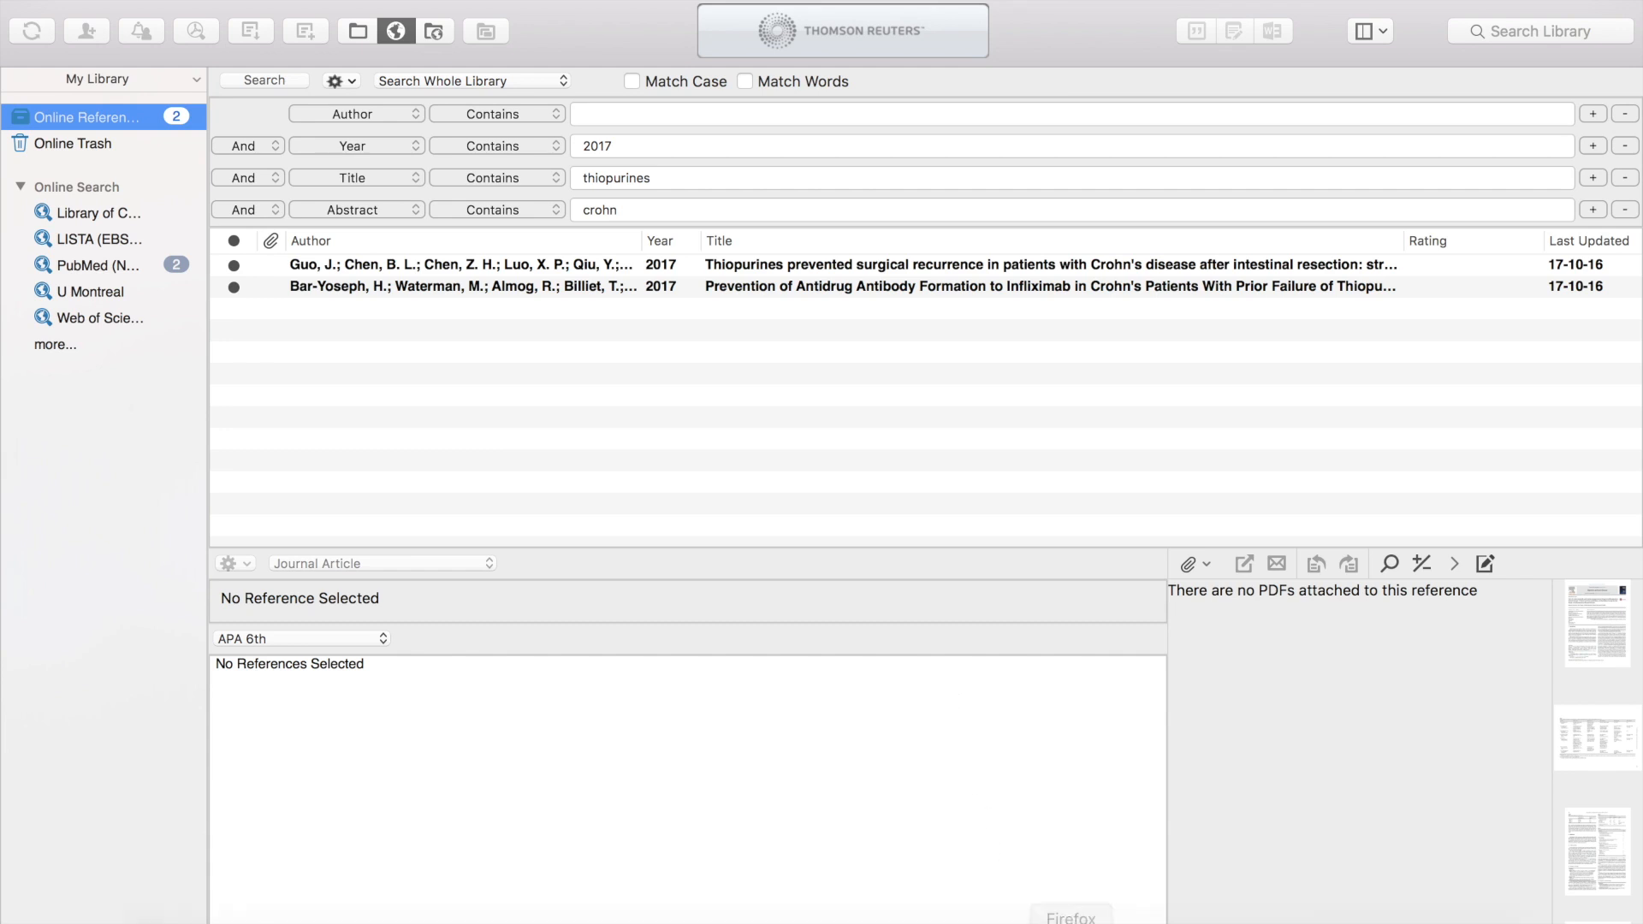
# Switch to the PubMed page in Firefox and search for "thiopurine" without the [Title] restriction
pyautogui.click(1071, 919)
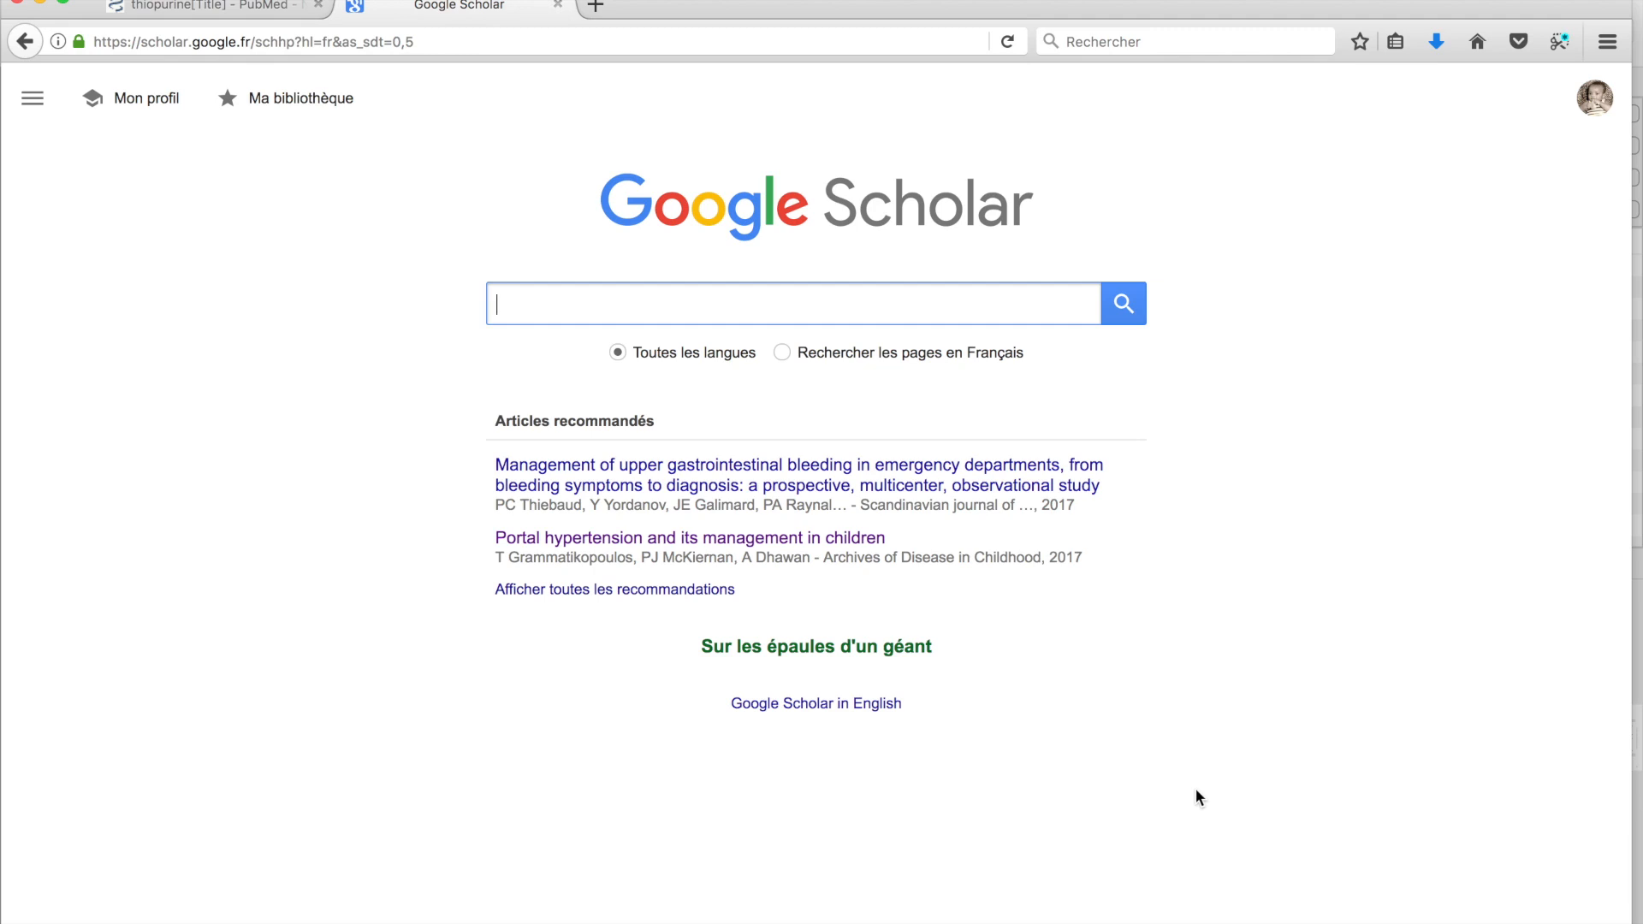
pyautogui.click(206, 6)
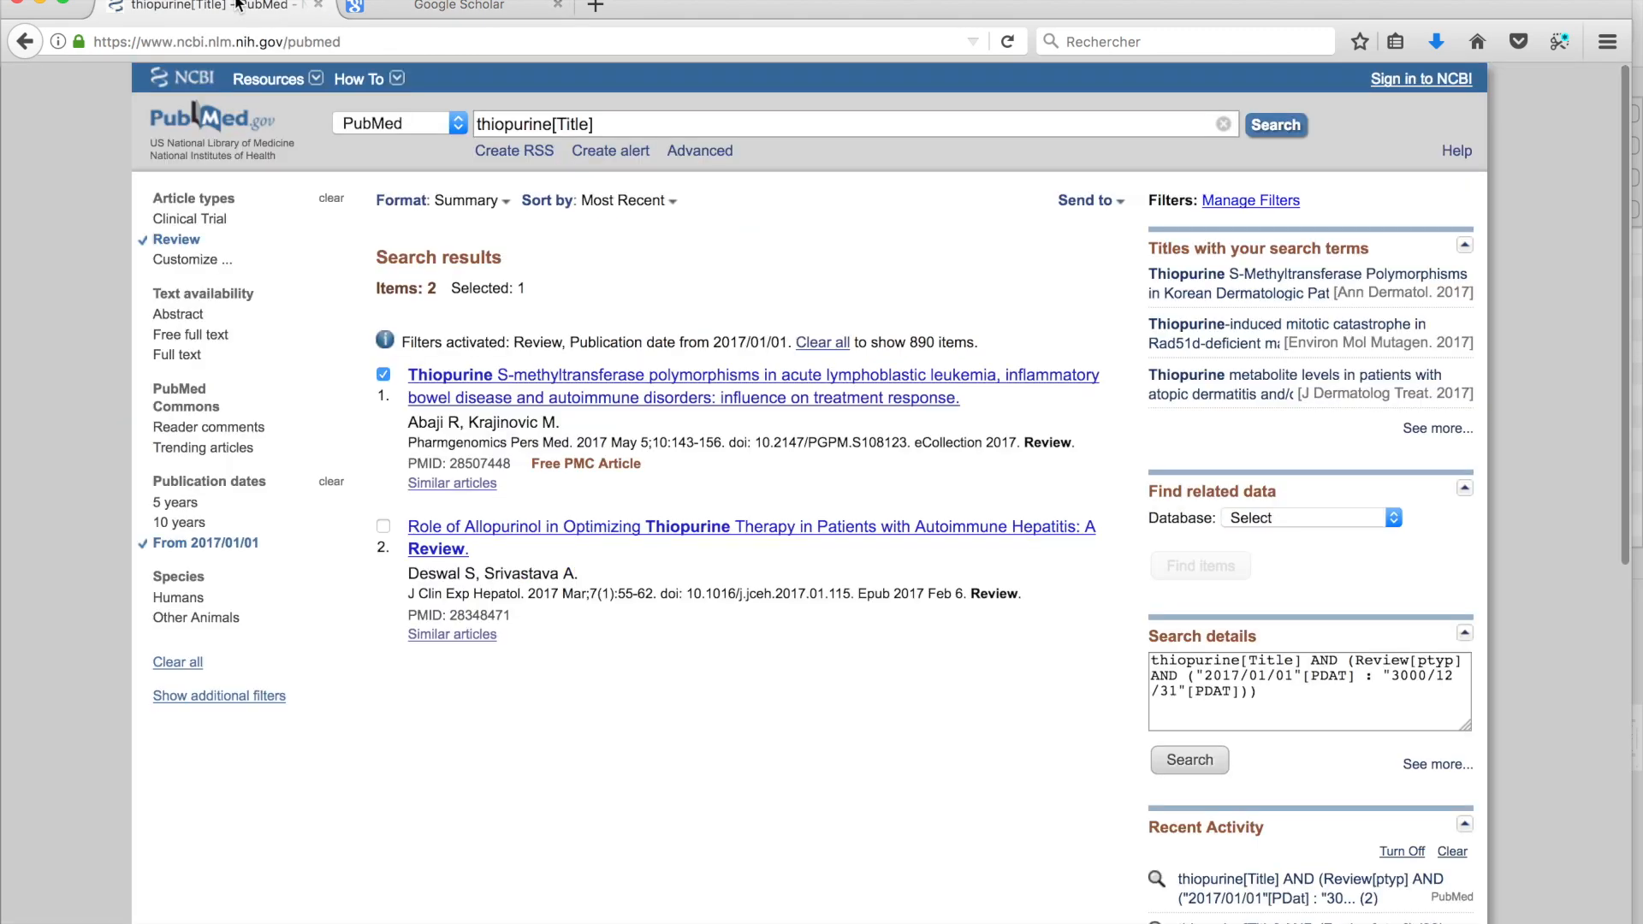
pyautogui.click(636, 117)
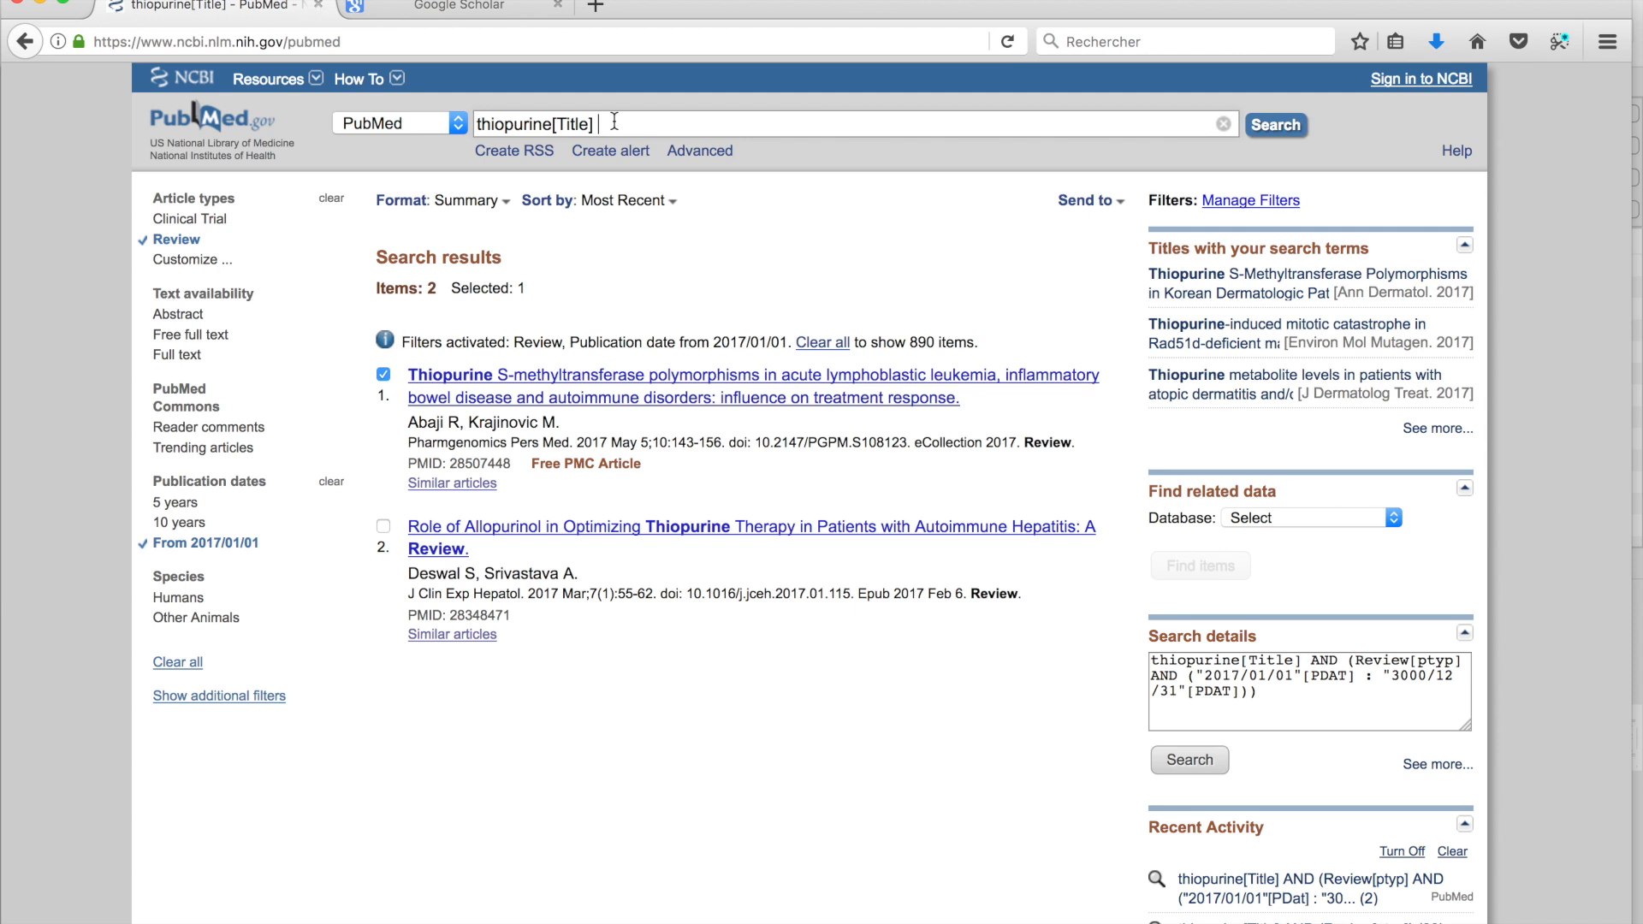
pyautogui.press('BackSpace')
pyautogui.press('BackSpace')
pyautogui.press('BackSpace')
pyautogui.press('BackSpace')
pyautogui.press('BackSpace')
pyautogui.press('BackSpace')
pyautogui.press('BackSpace')
pyautogui.press('BackSpace')
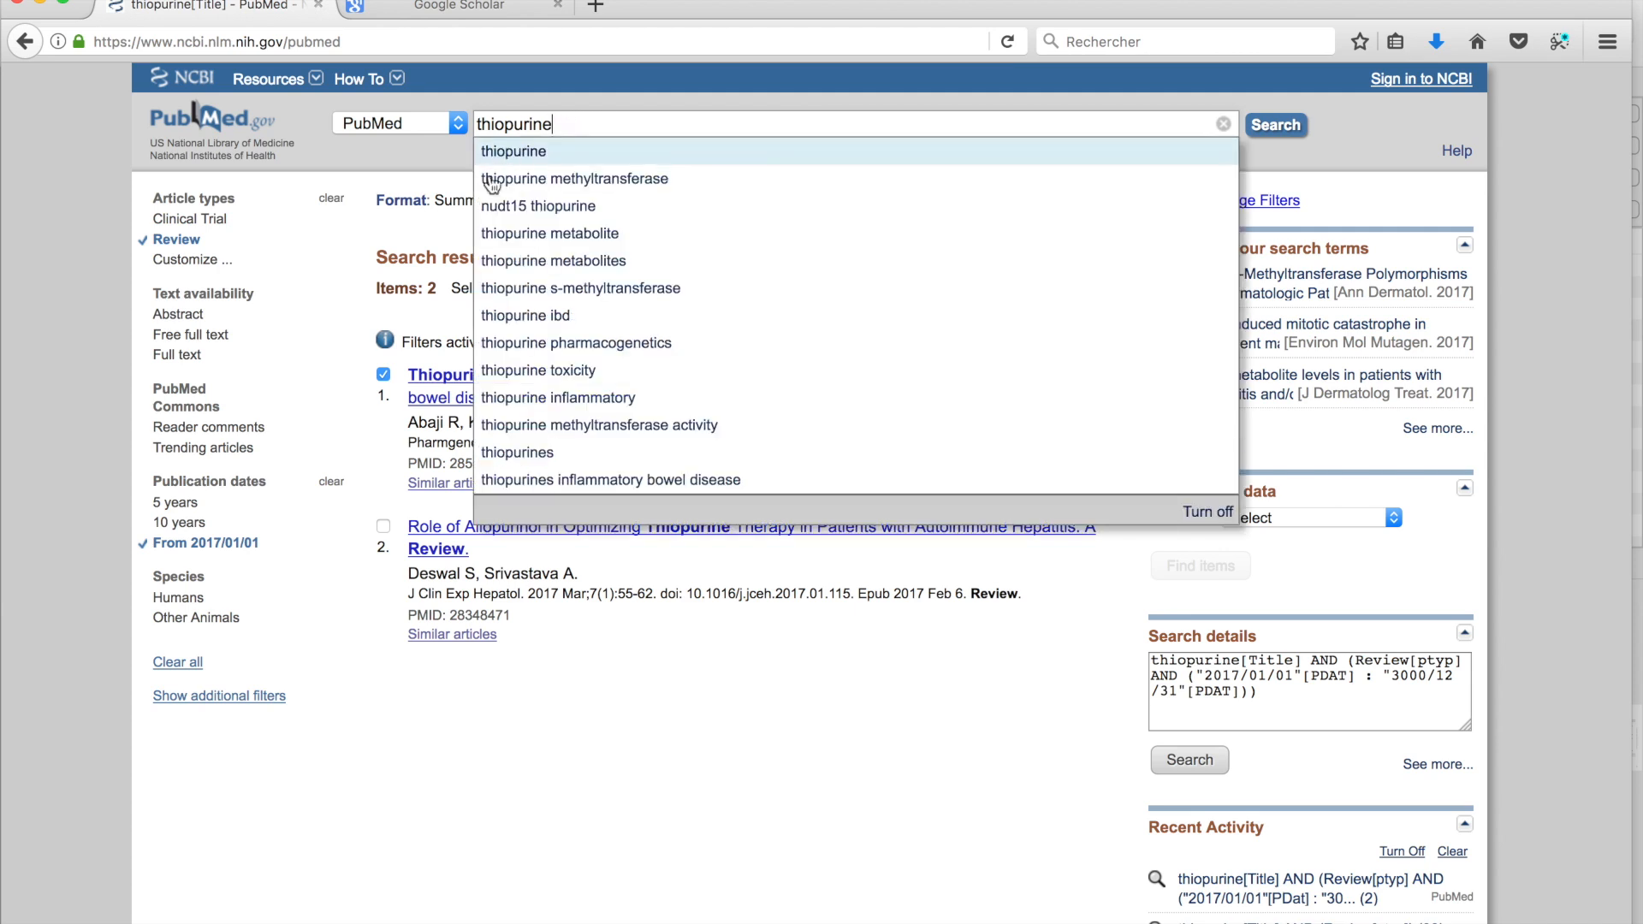
pyautogui.click(362, 228)
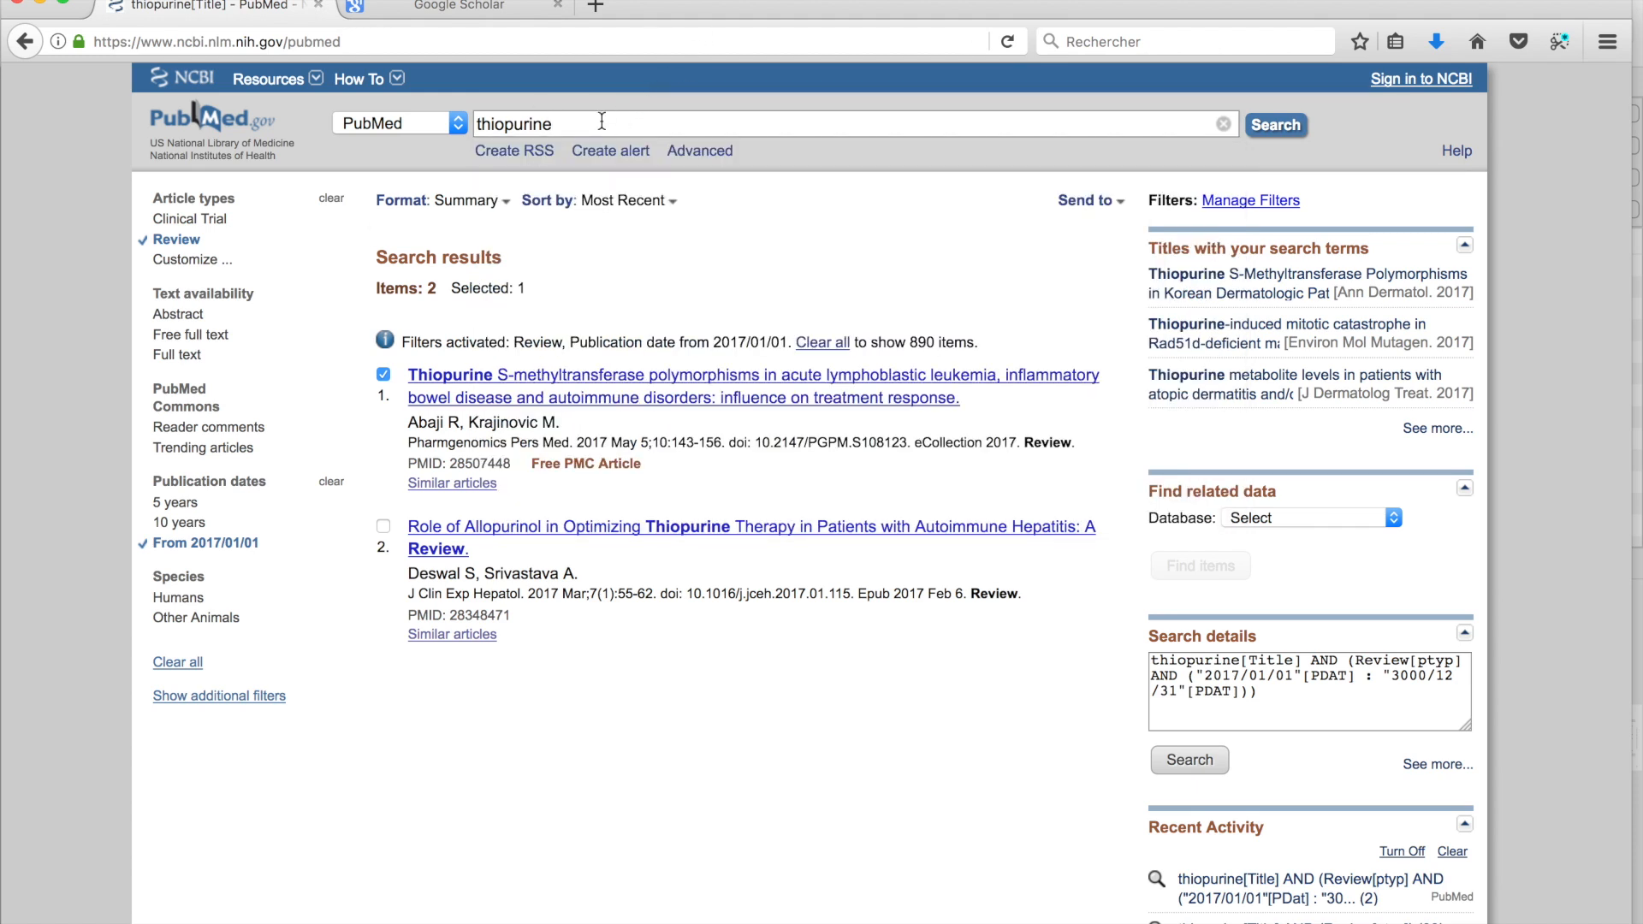
pyautogui.press('Return')
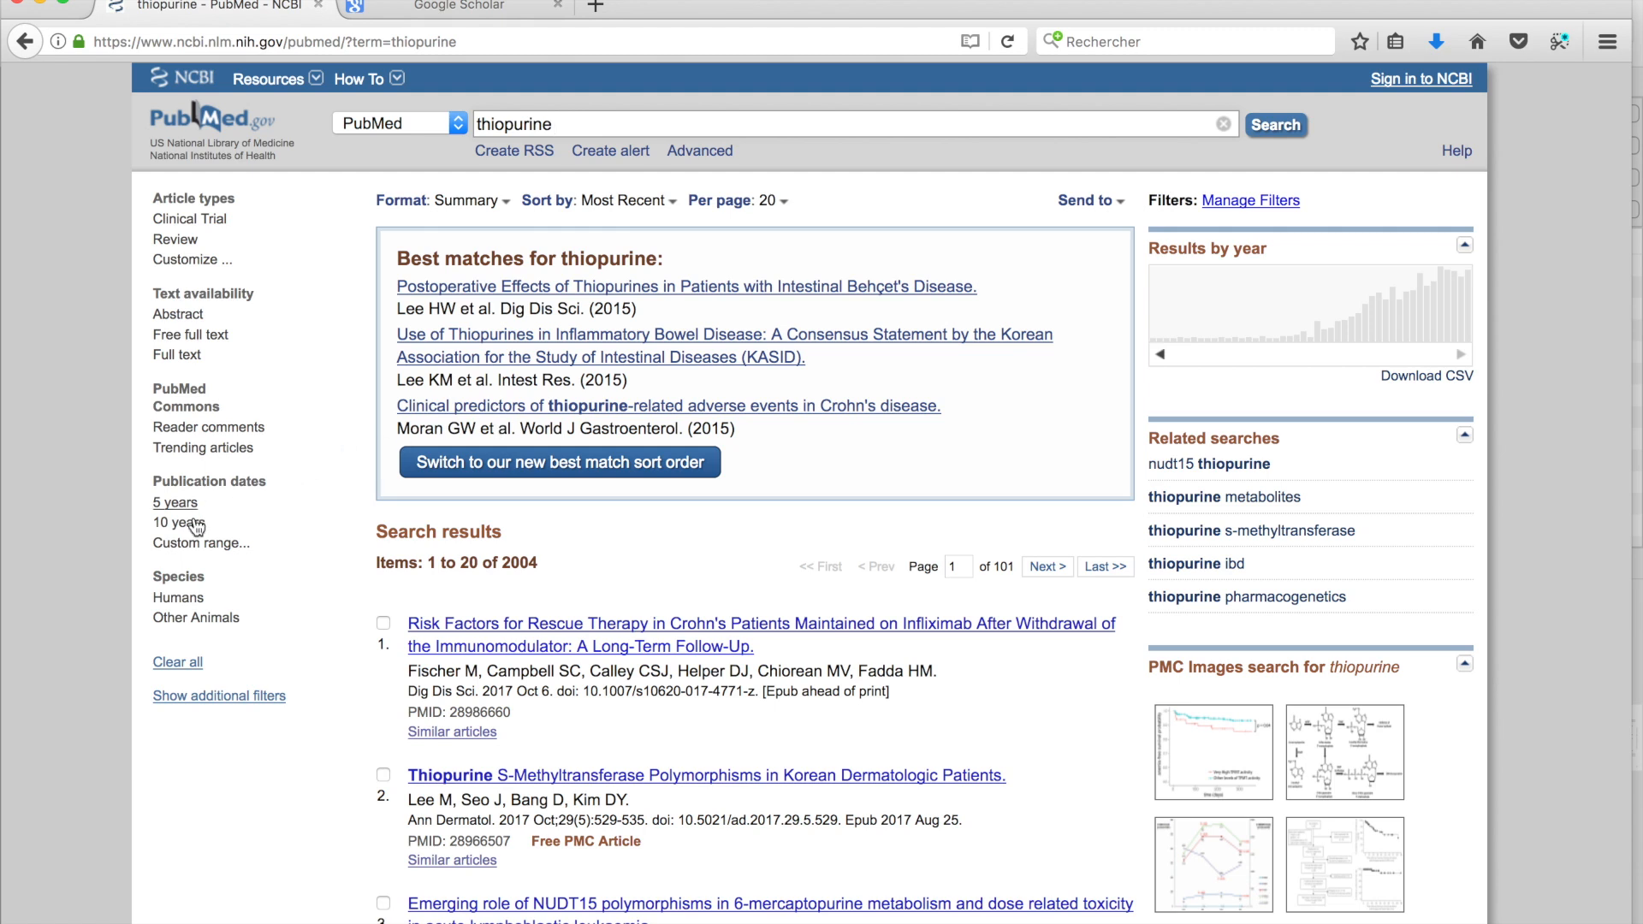
# Limit the thiopurine results to a custom publication date range starting in 2017
pyautogui.click(194, 546)
pyautogui.click(303, 525)
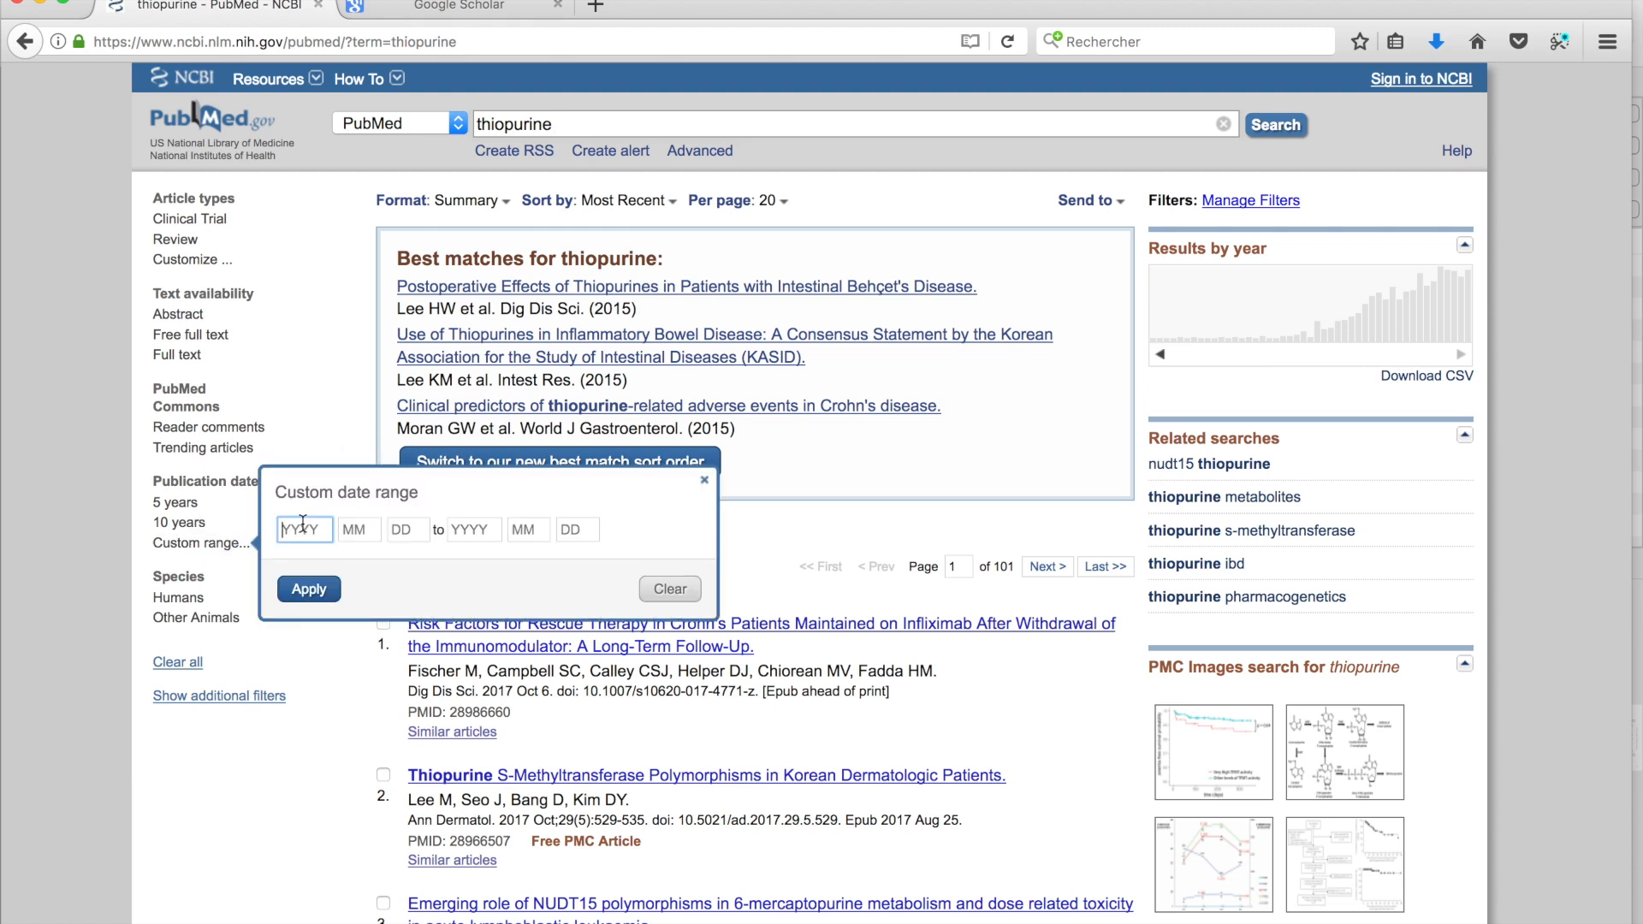
pyautogui.write('2017')
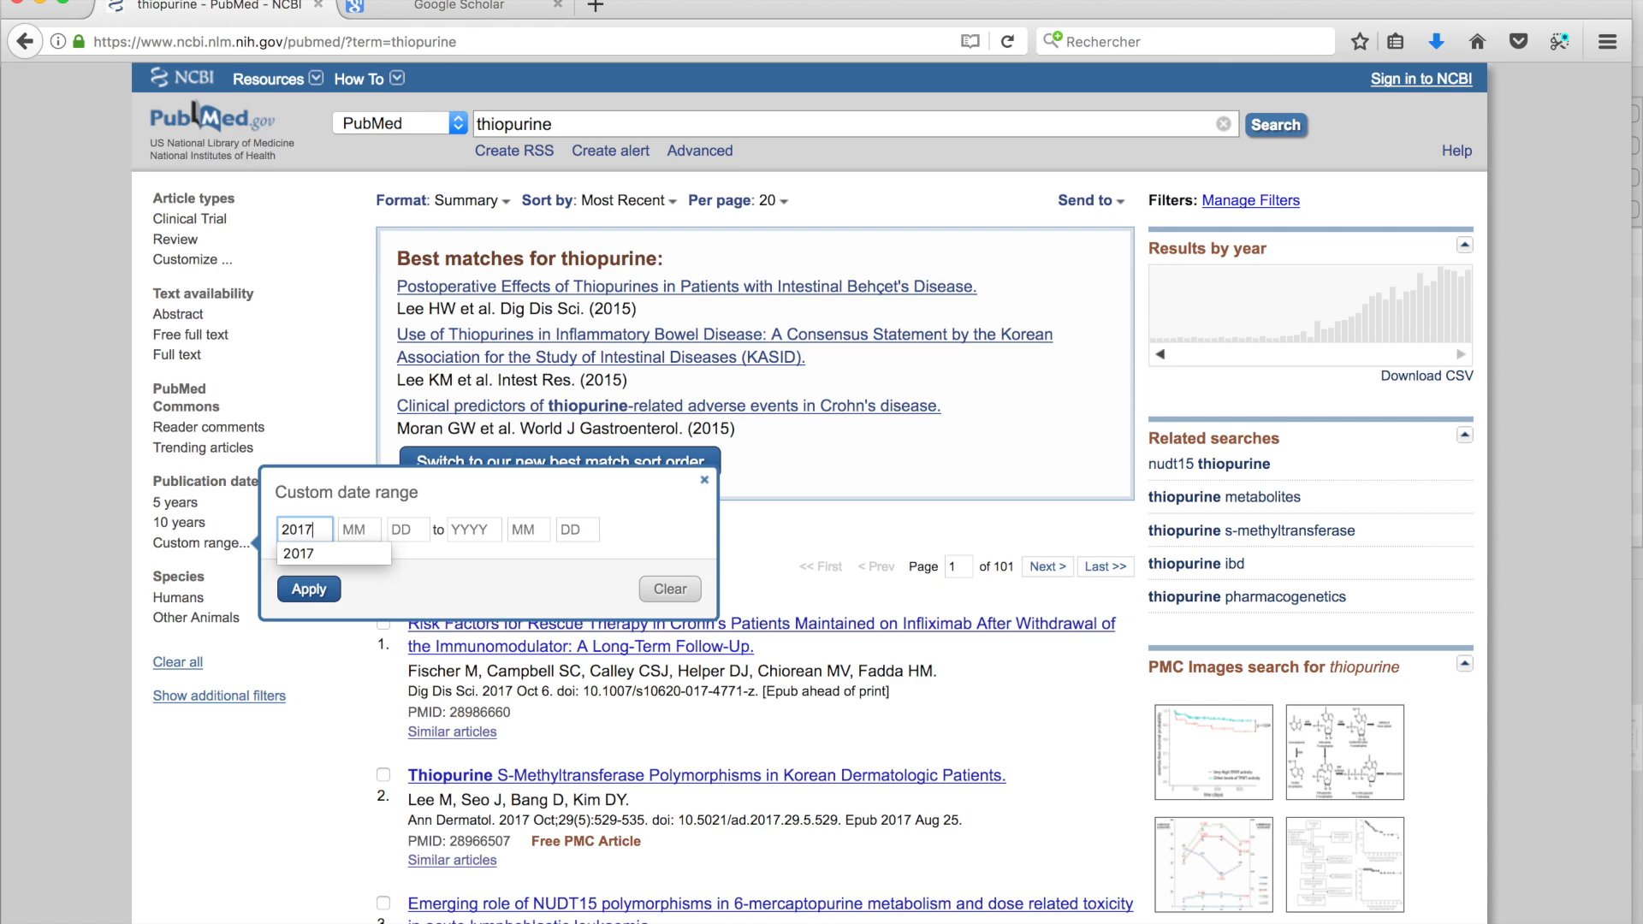
pyautogui.click(309, 591)
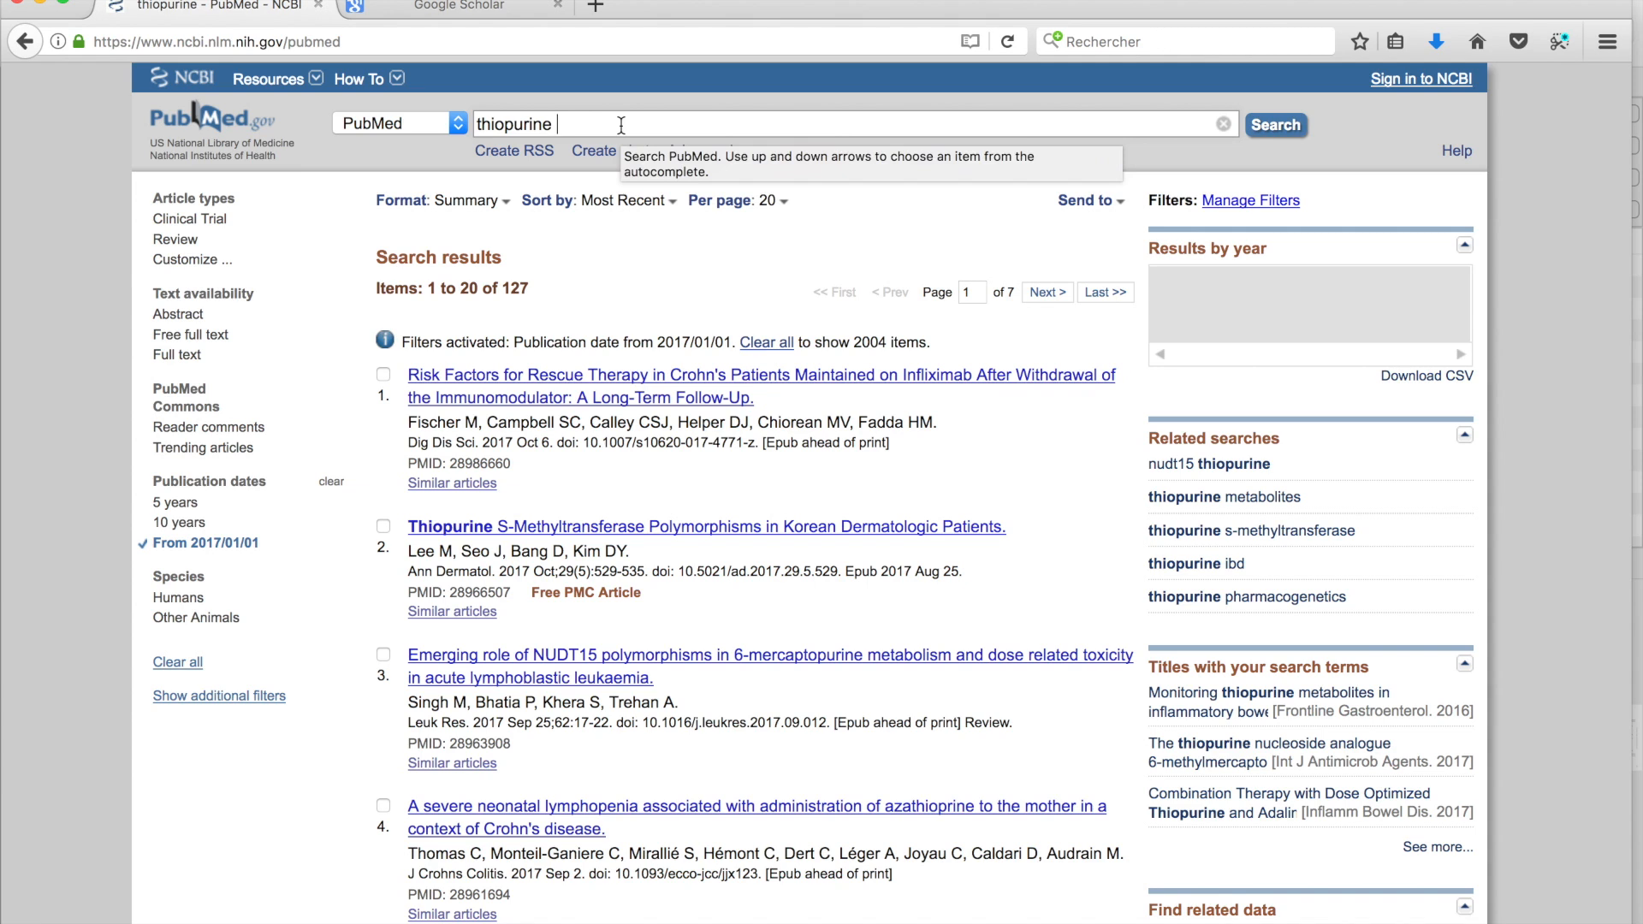
# Refine the PubMed search to "thiopurine AND crohn"
pyautogui.write('AND cr')
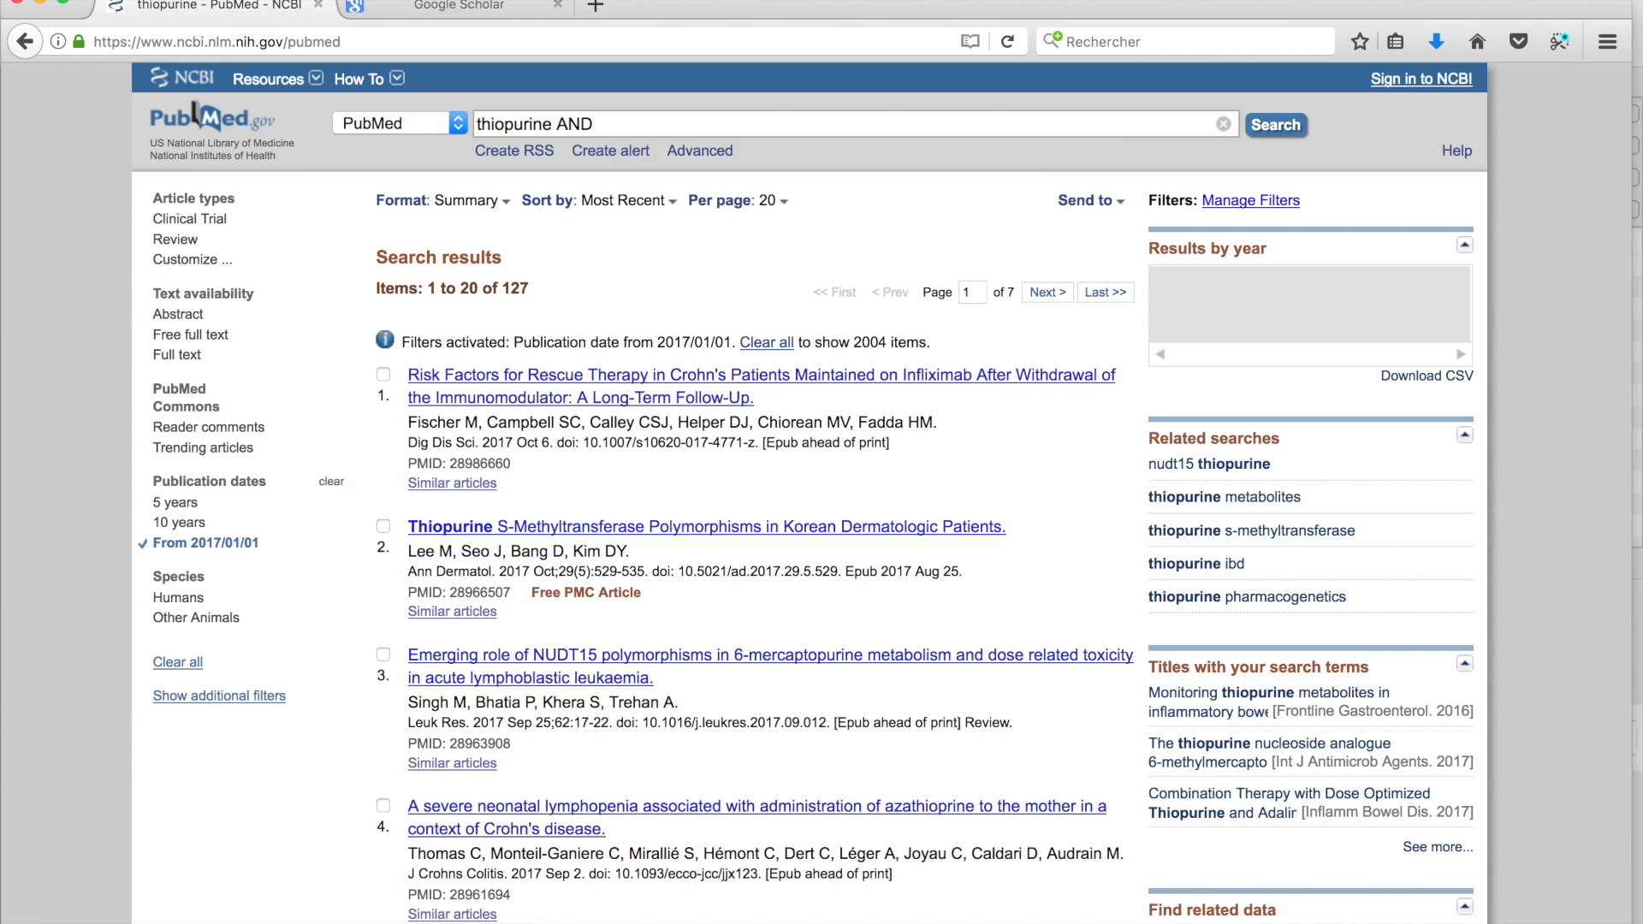
pyautogui.write('ohn')
pyautogui.press('Return')
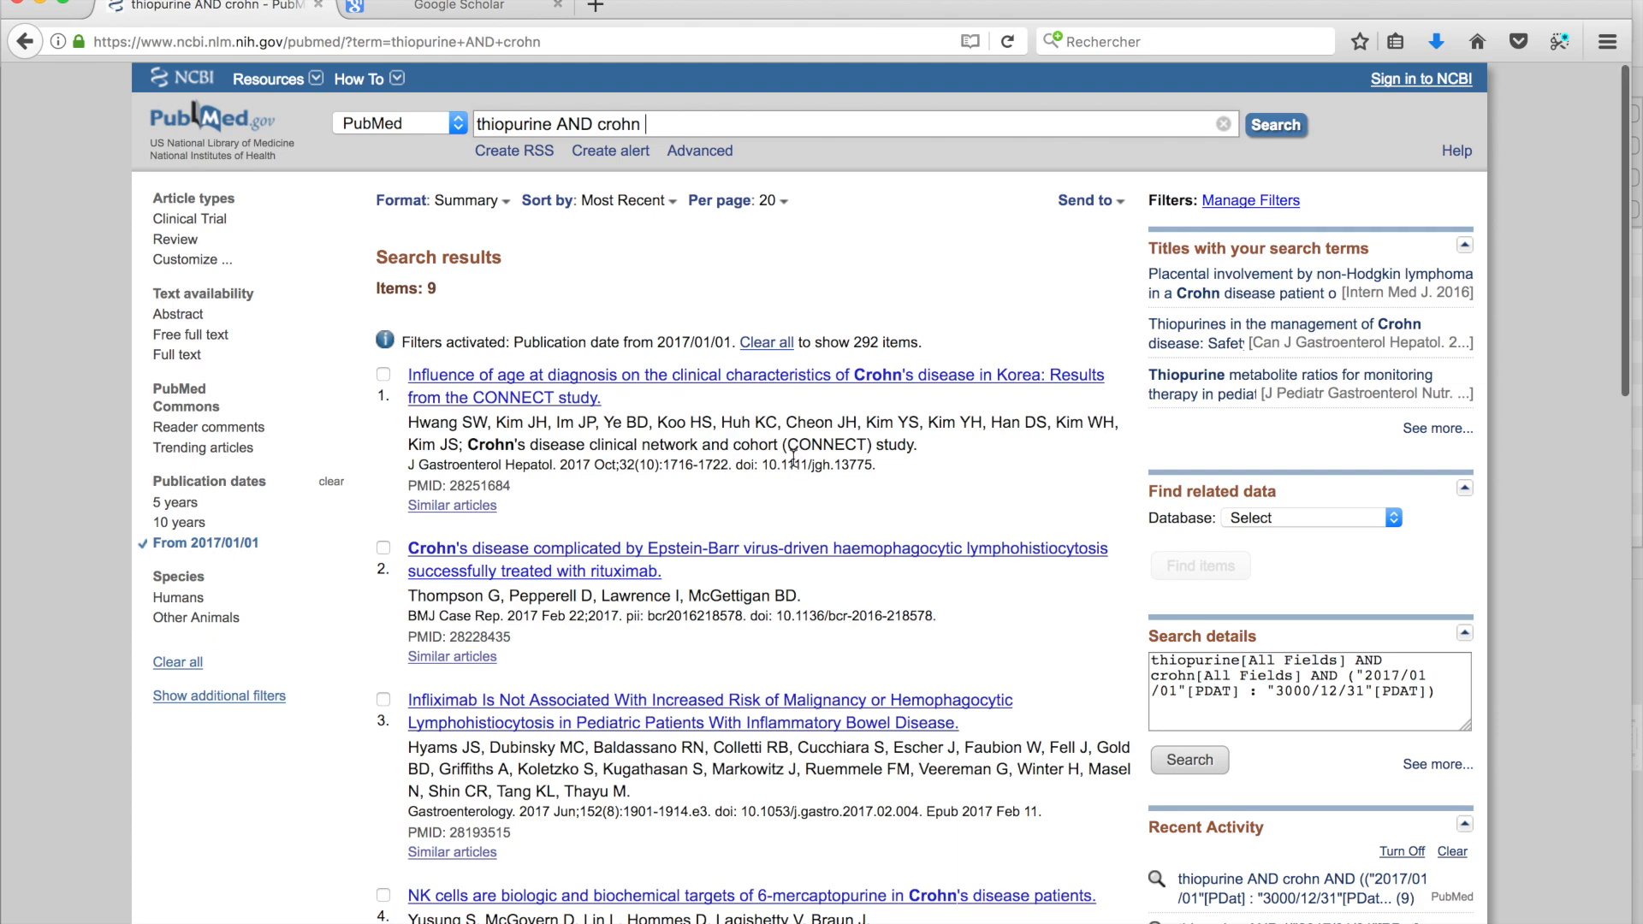
# Open the infliximab antidrug antibody article's abstract, compare it with EndNote's online references, and return to the PubMed results
pyautogui.scroll(-3, 792, 462)
pyautogui.scroll(-5, 793, 461)
pyautogui.scroll(-3, 794, 466)
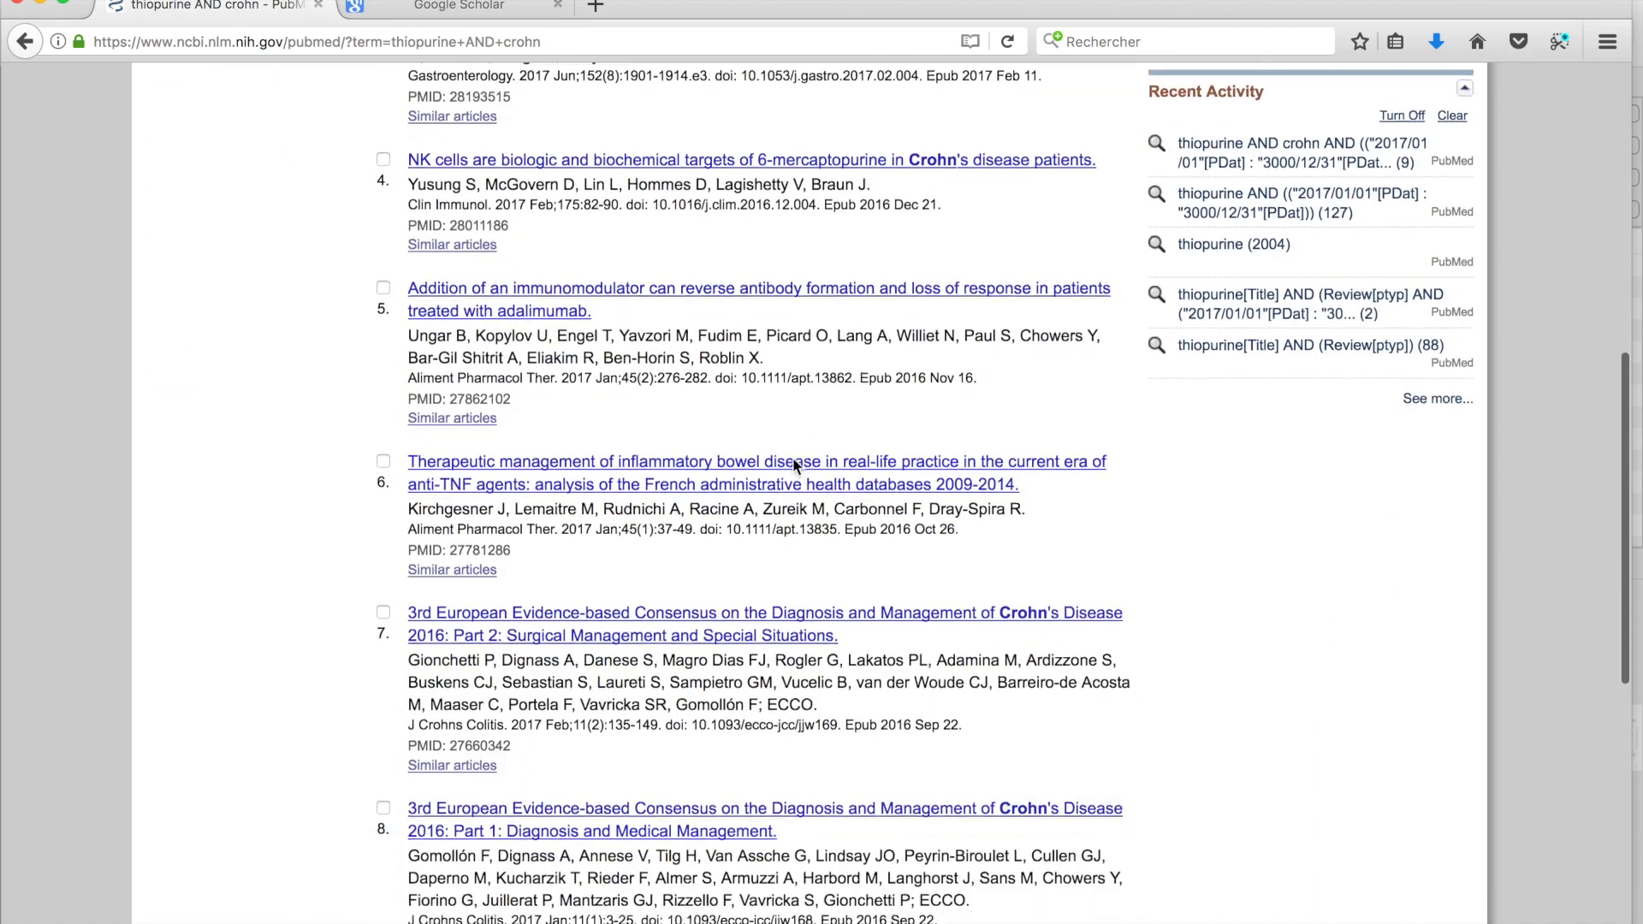
pyautogui.scroll(-5, 794, 466)
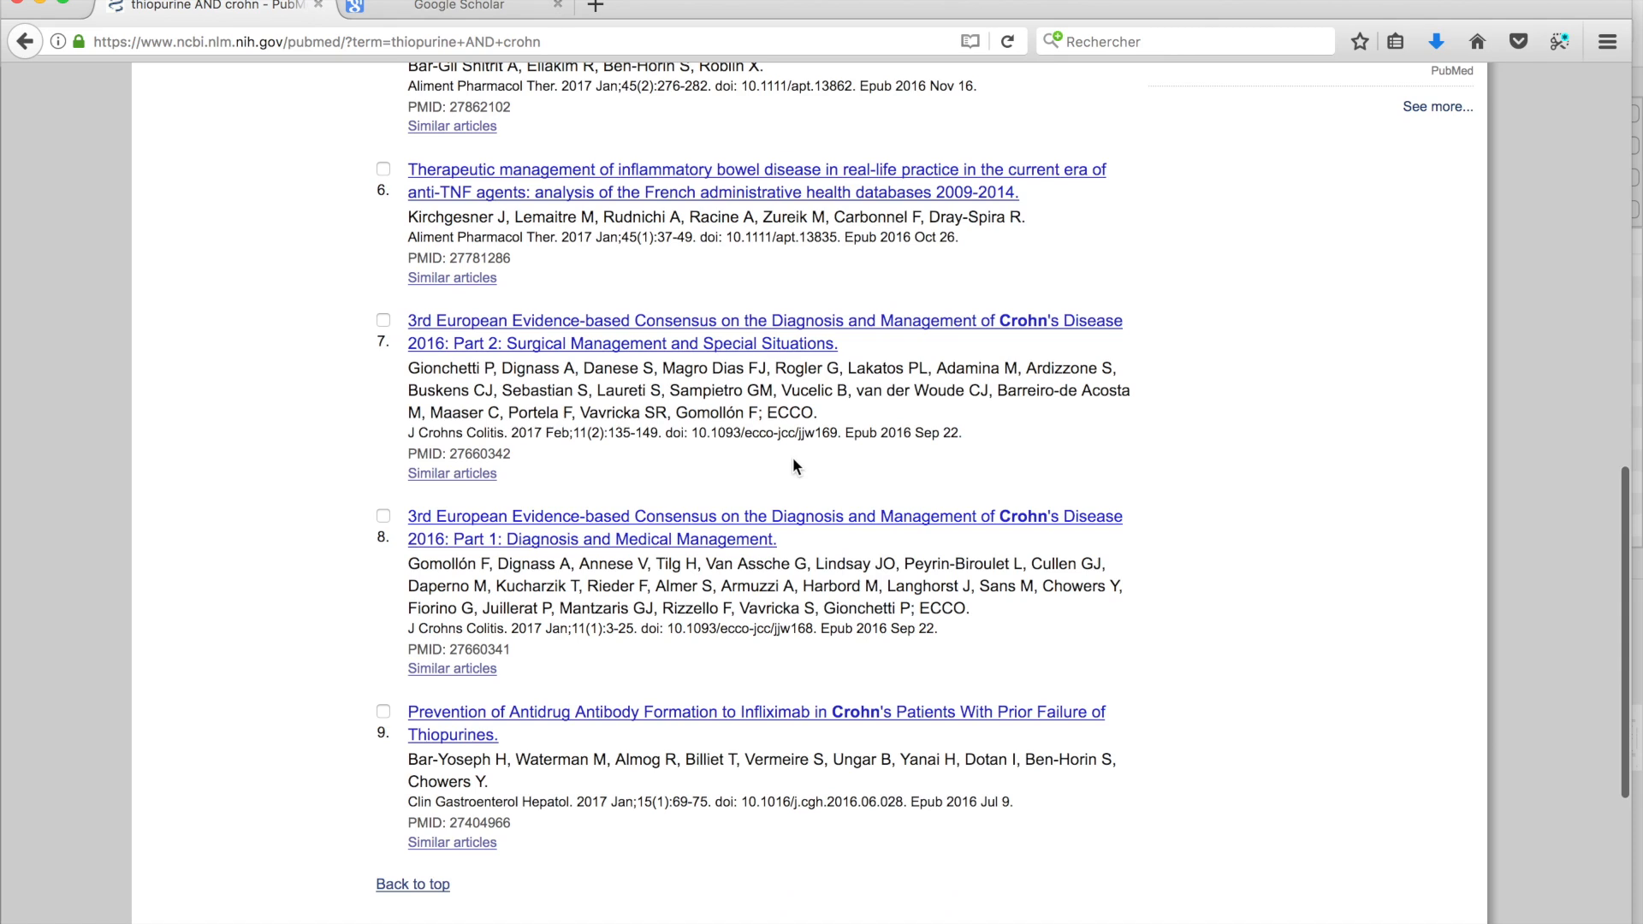
pyautogui.scroll(-1, 794, 466)
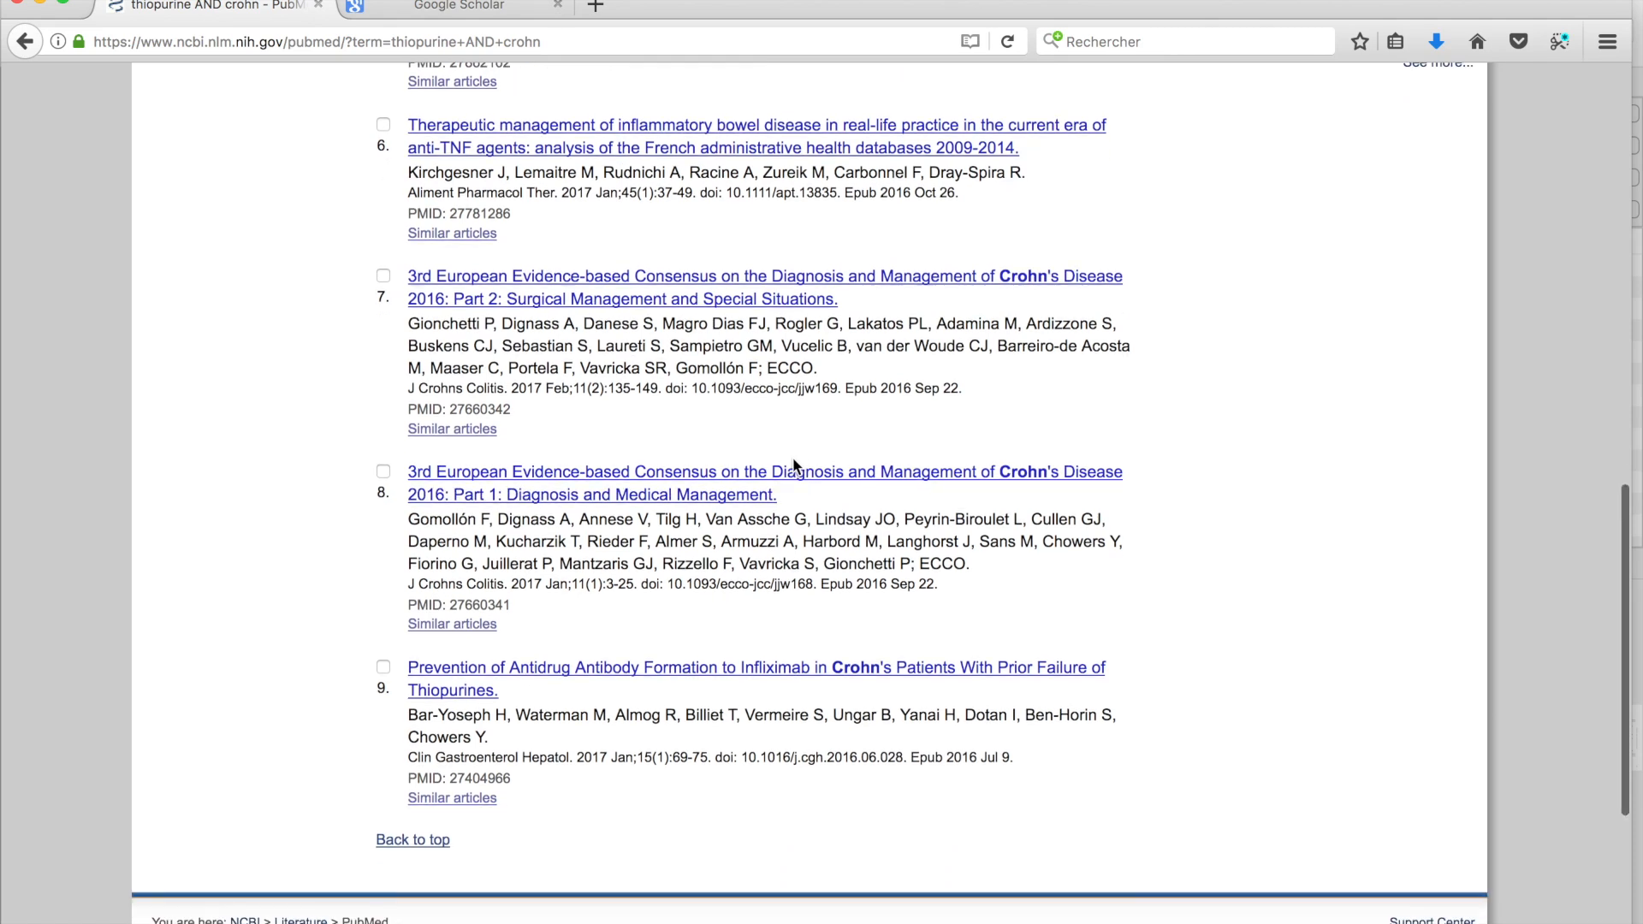
pyautogui.click(557, 674)
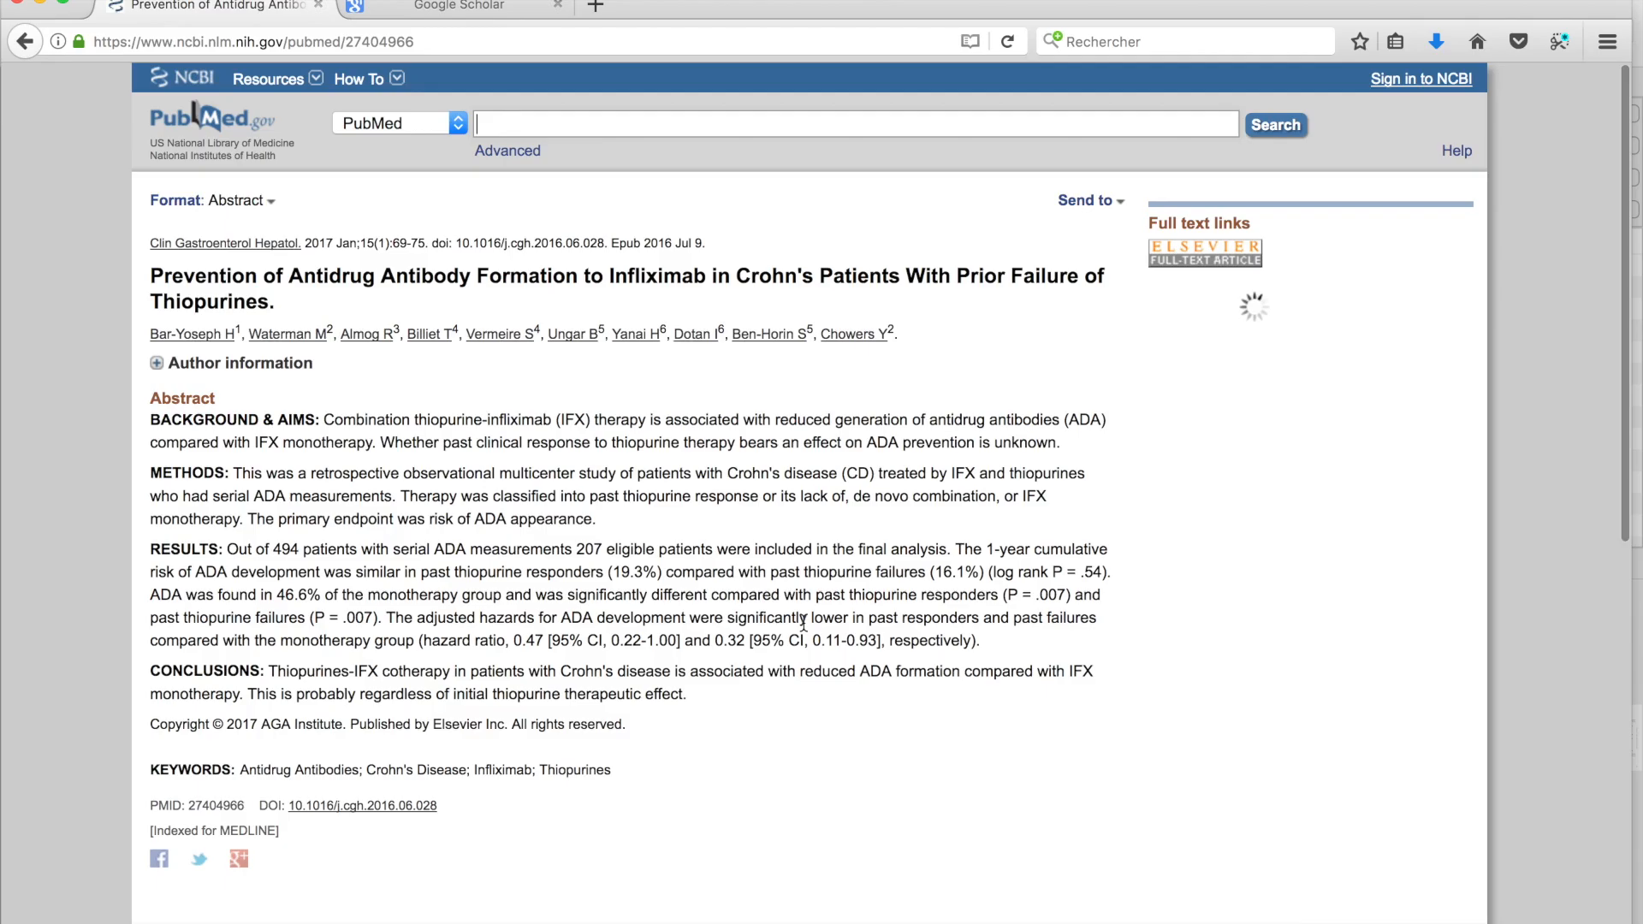
pyautogui.press('super+Tab')
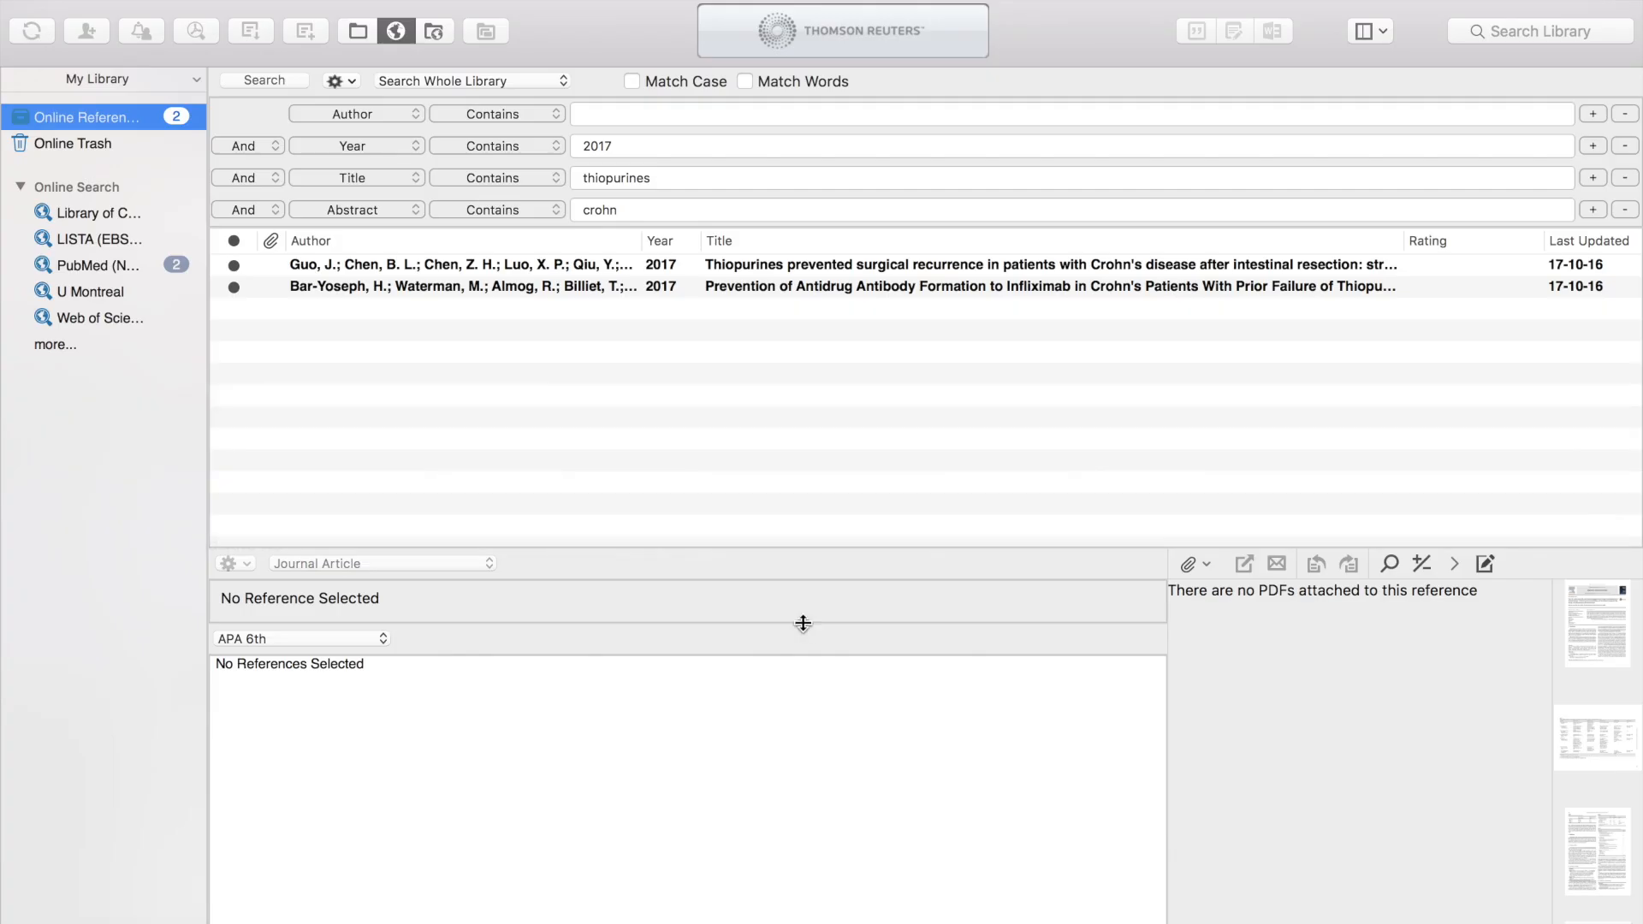
pyautogui.press('super+Tab')
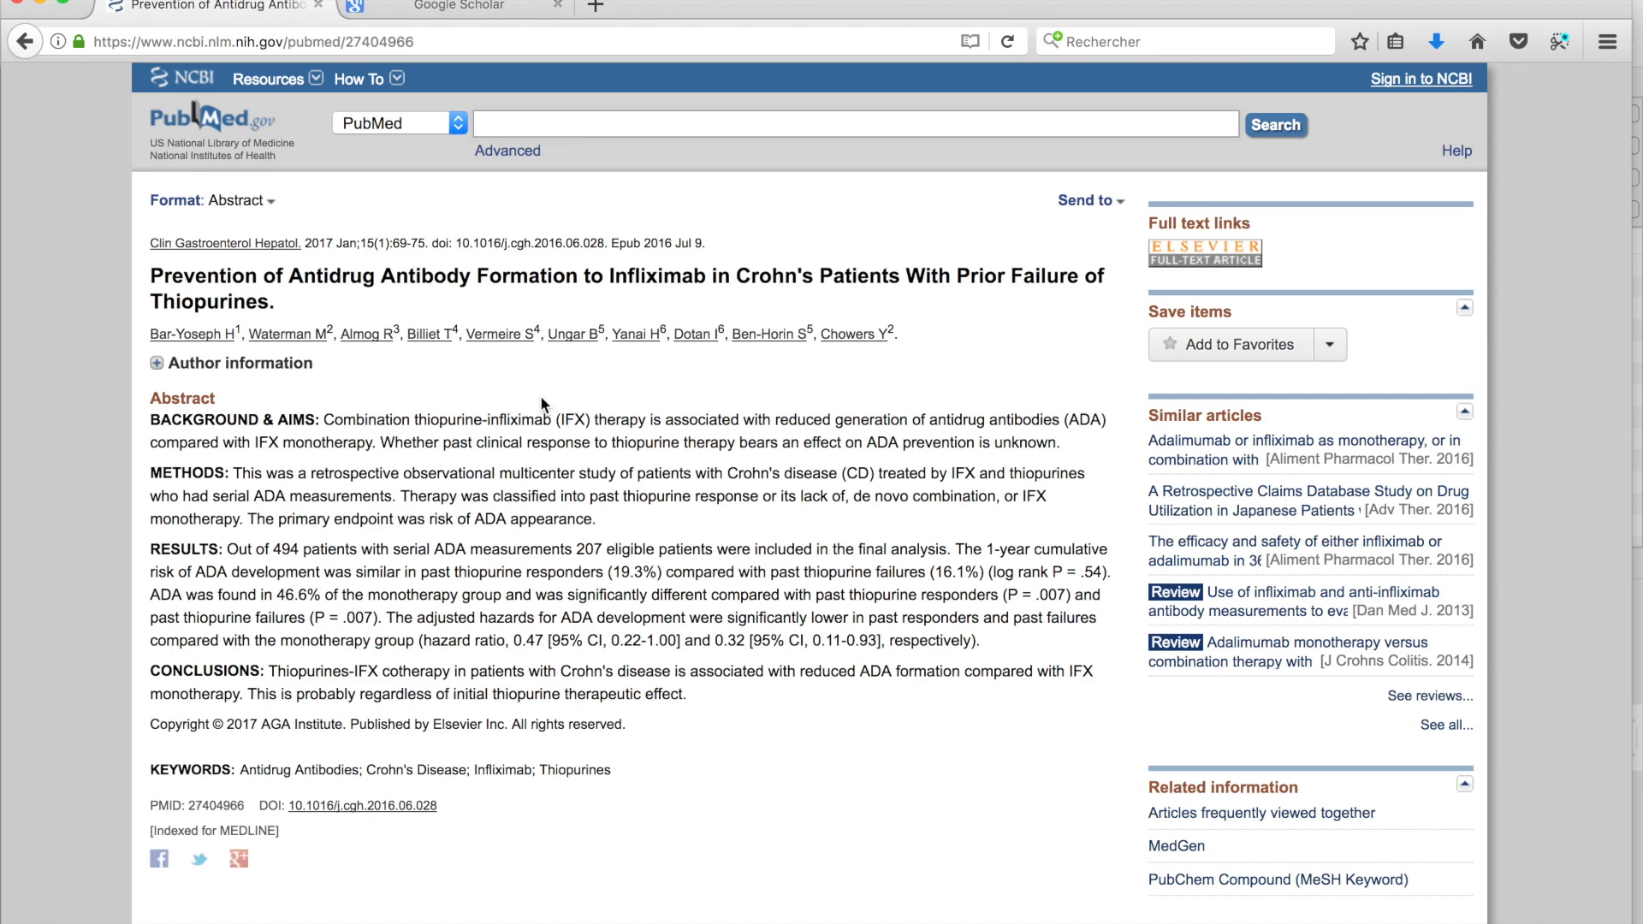
pyautogui.click(21, 49)
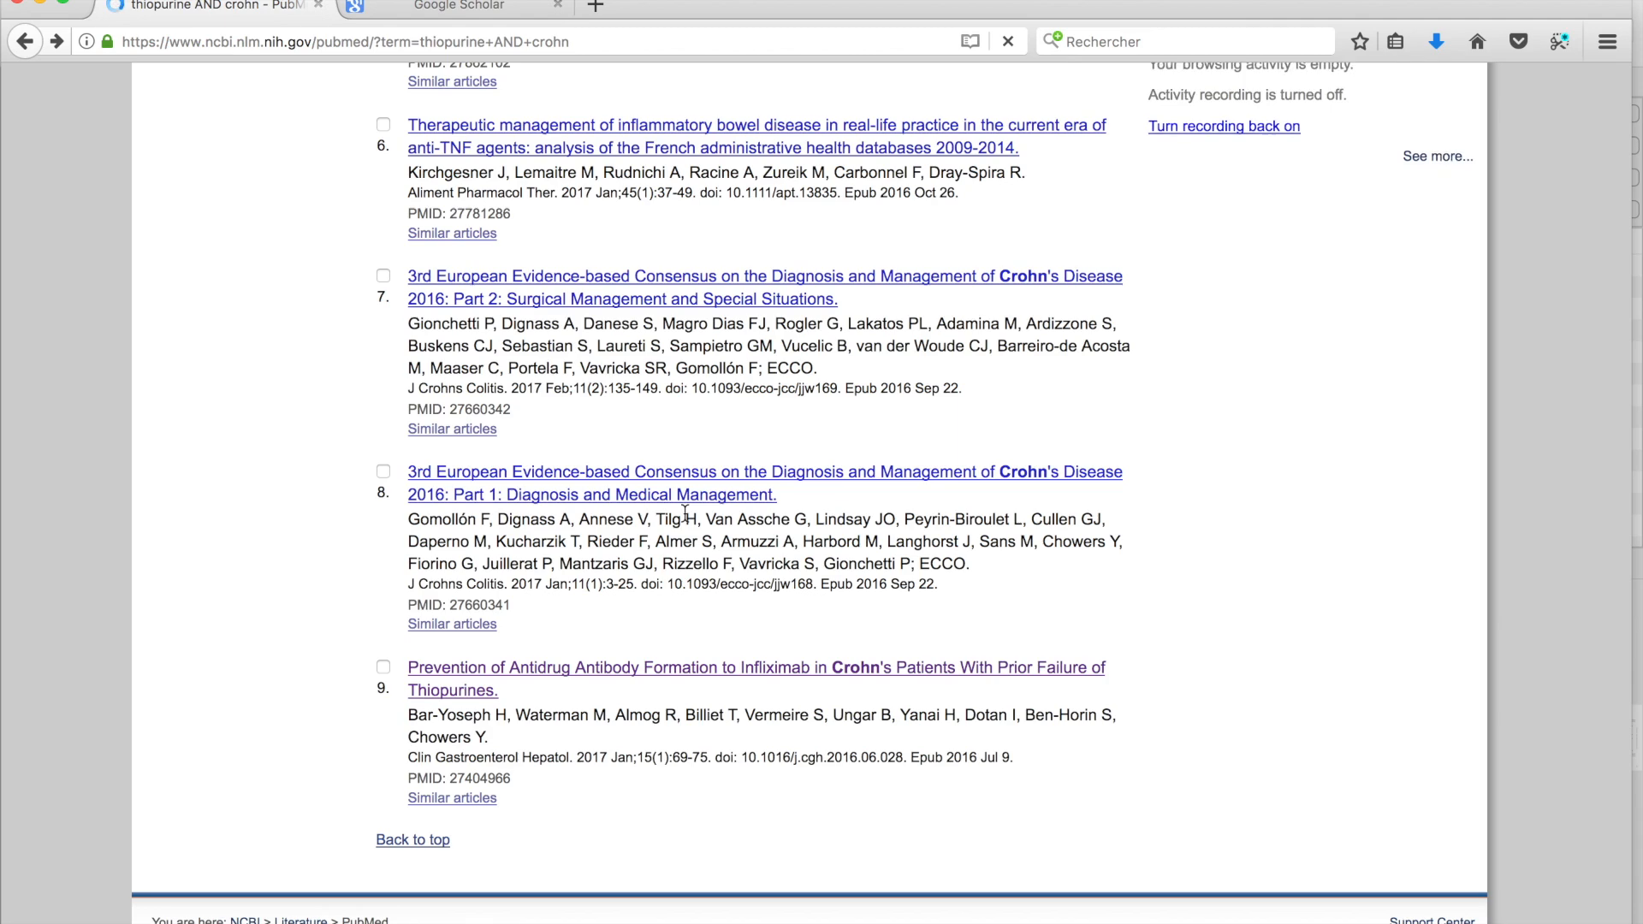
# Open the article on NK cells as targets of 6-mercaptopurine and export its citation to EndNote as a citation manager file
pyautogui.scroll(5, 684, 512)
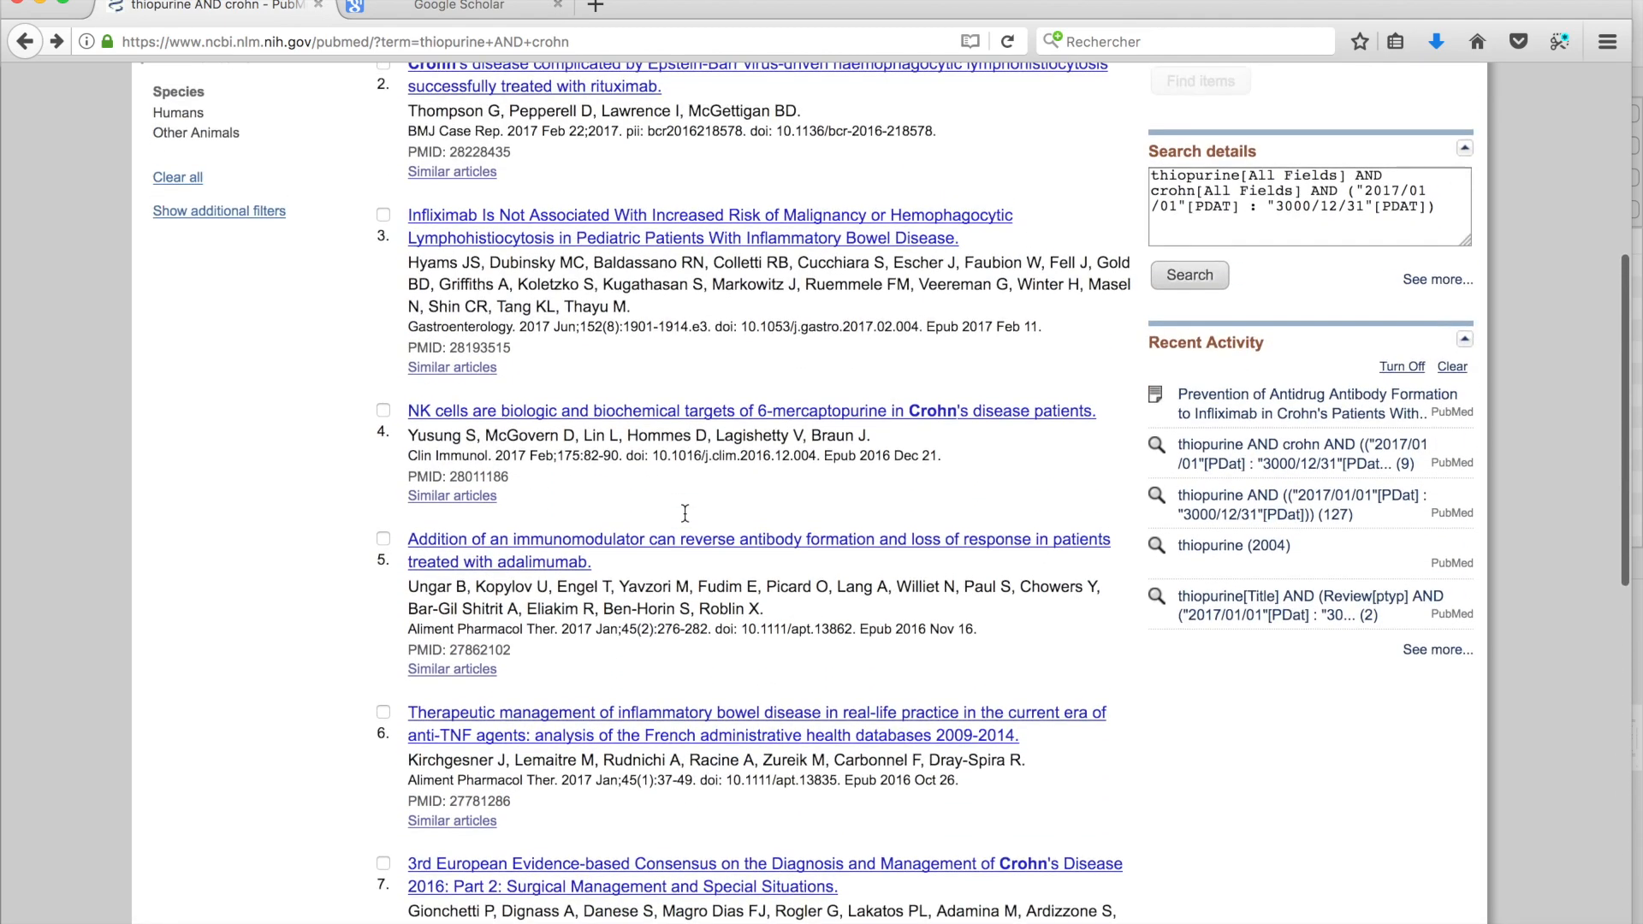
pyautogui.scroll(3, 684, 512)
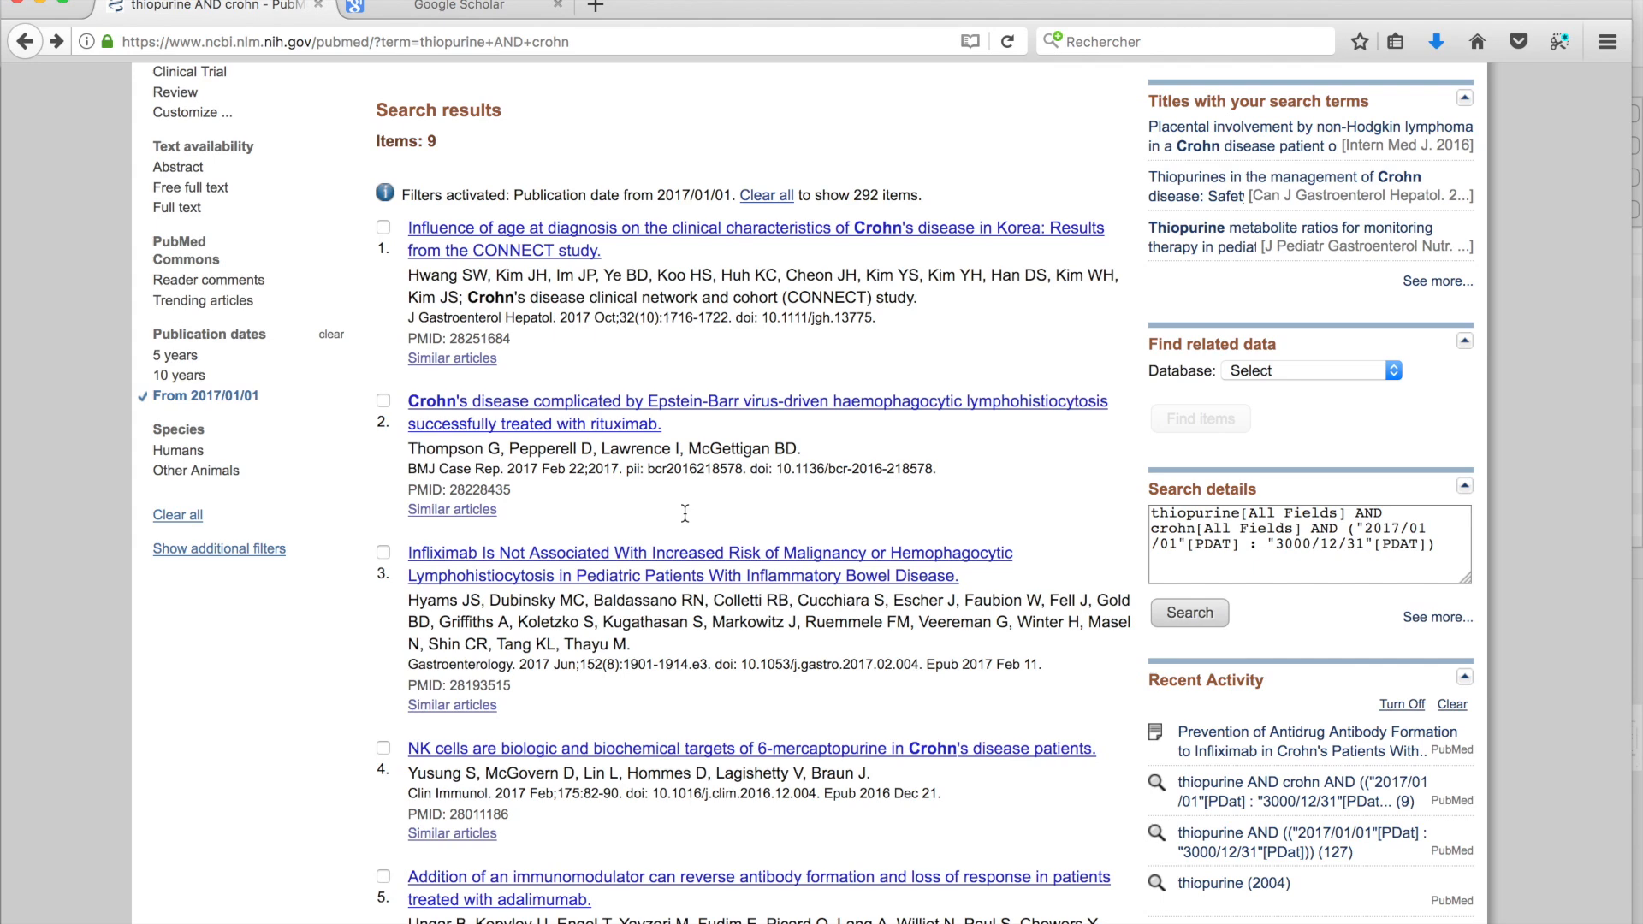
pyautogui.scroll(-3, 684, 511)
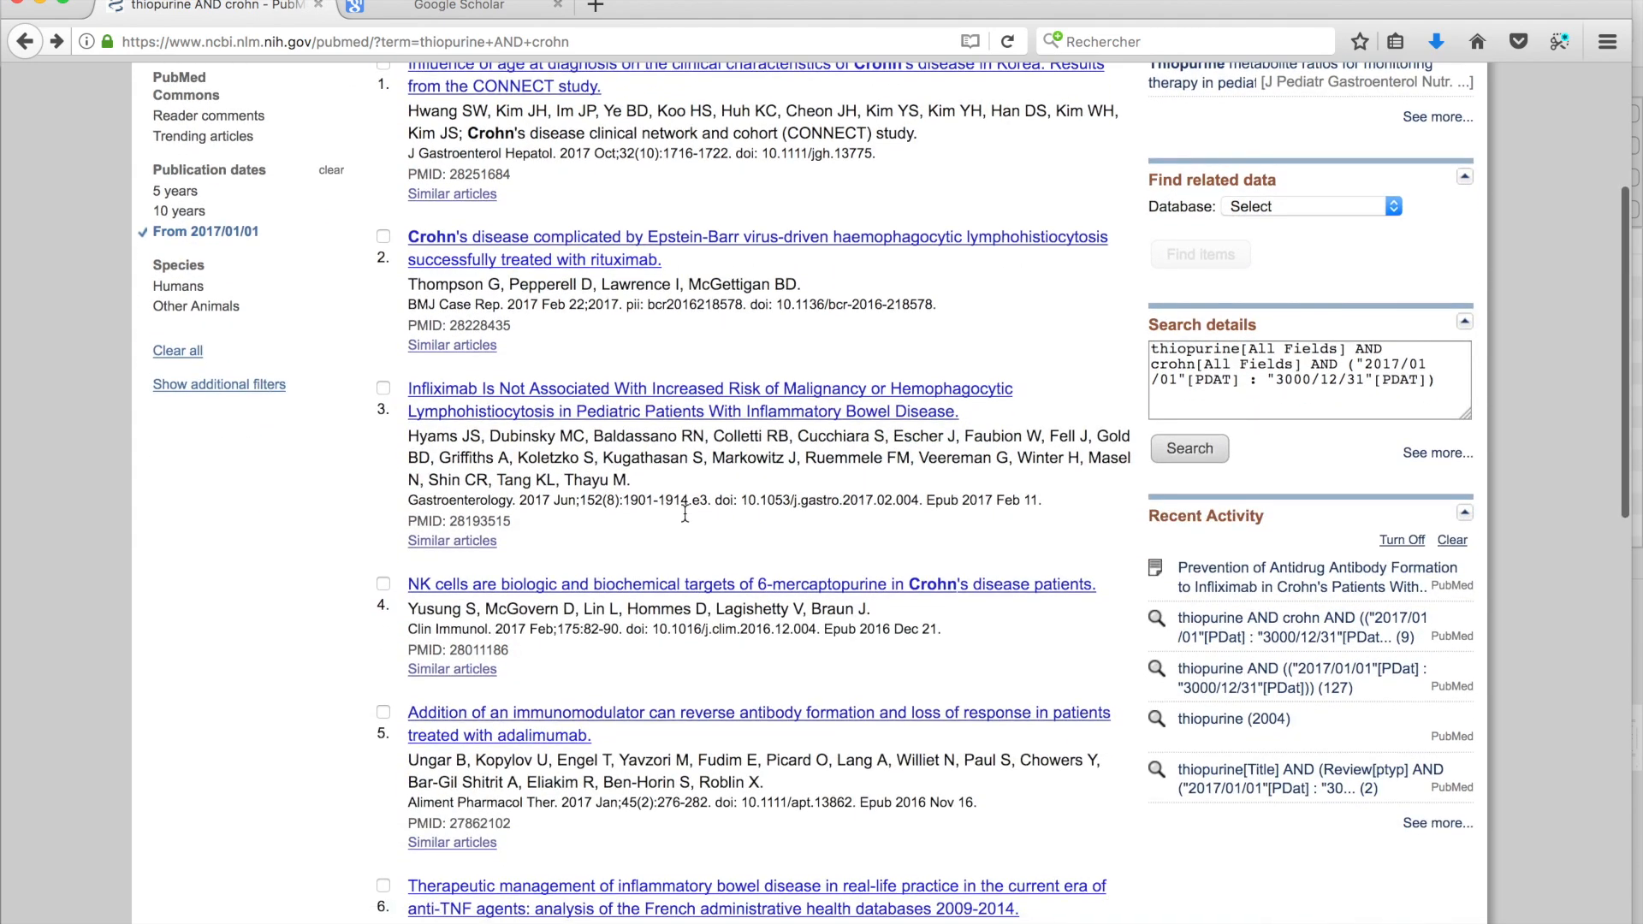
pyautogui.click(610, 552)
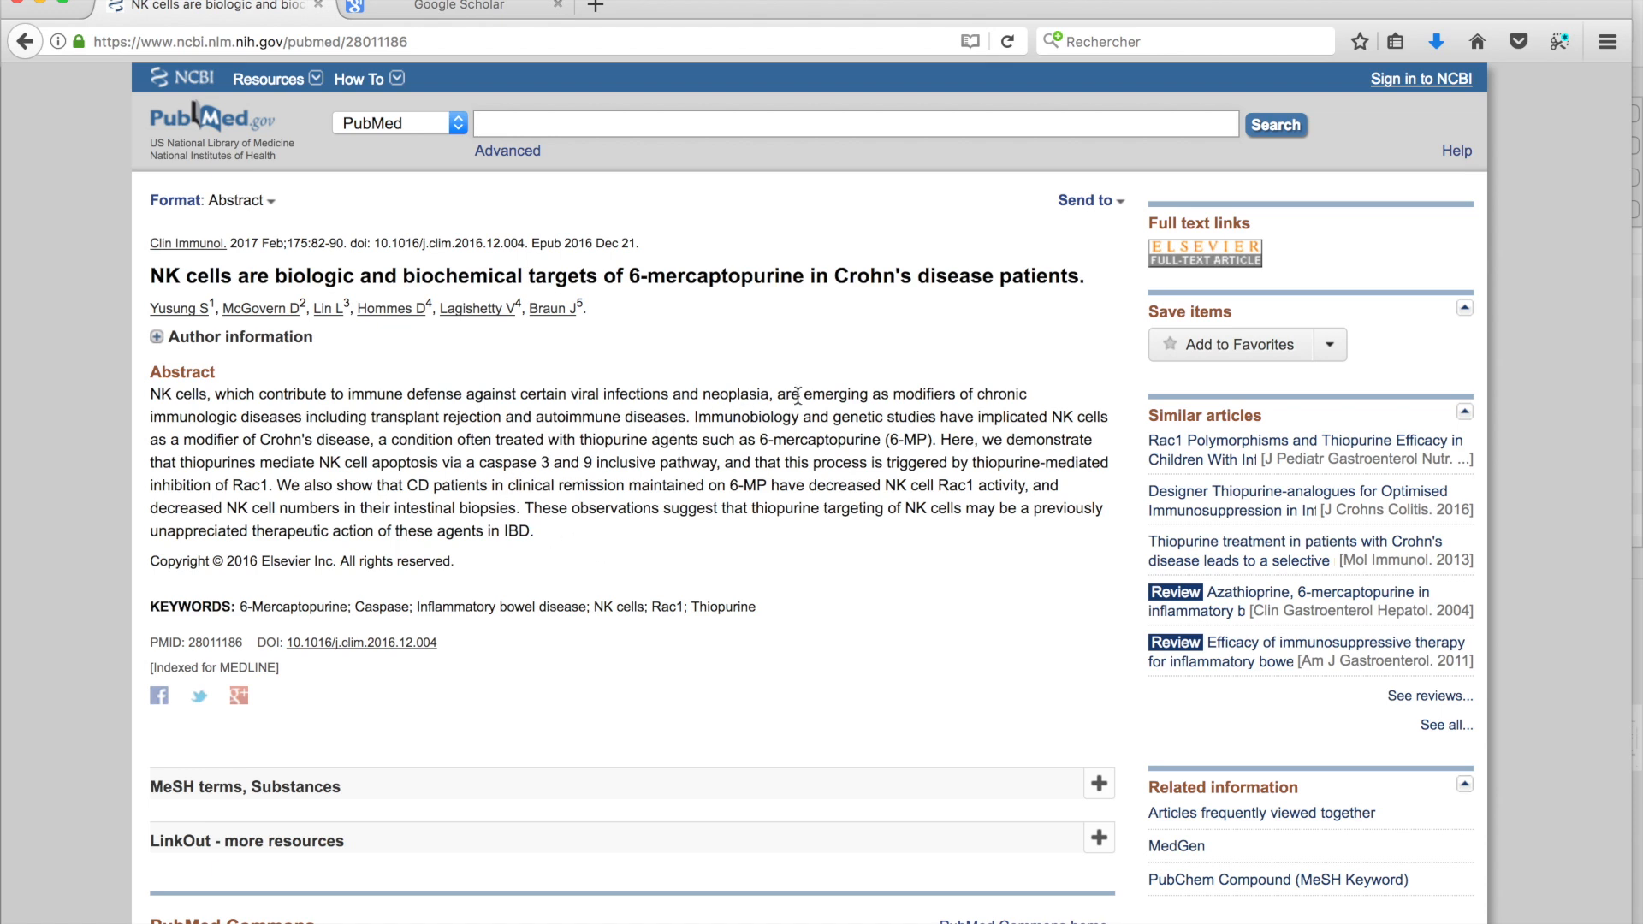
pyautogui.click(1111, 202)
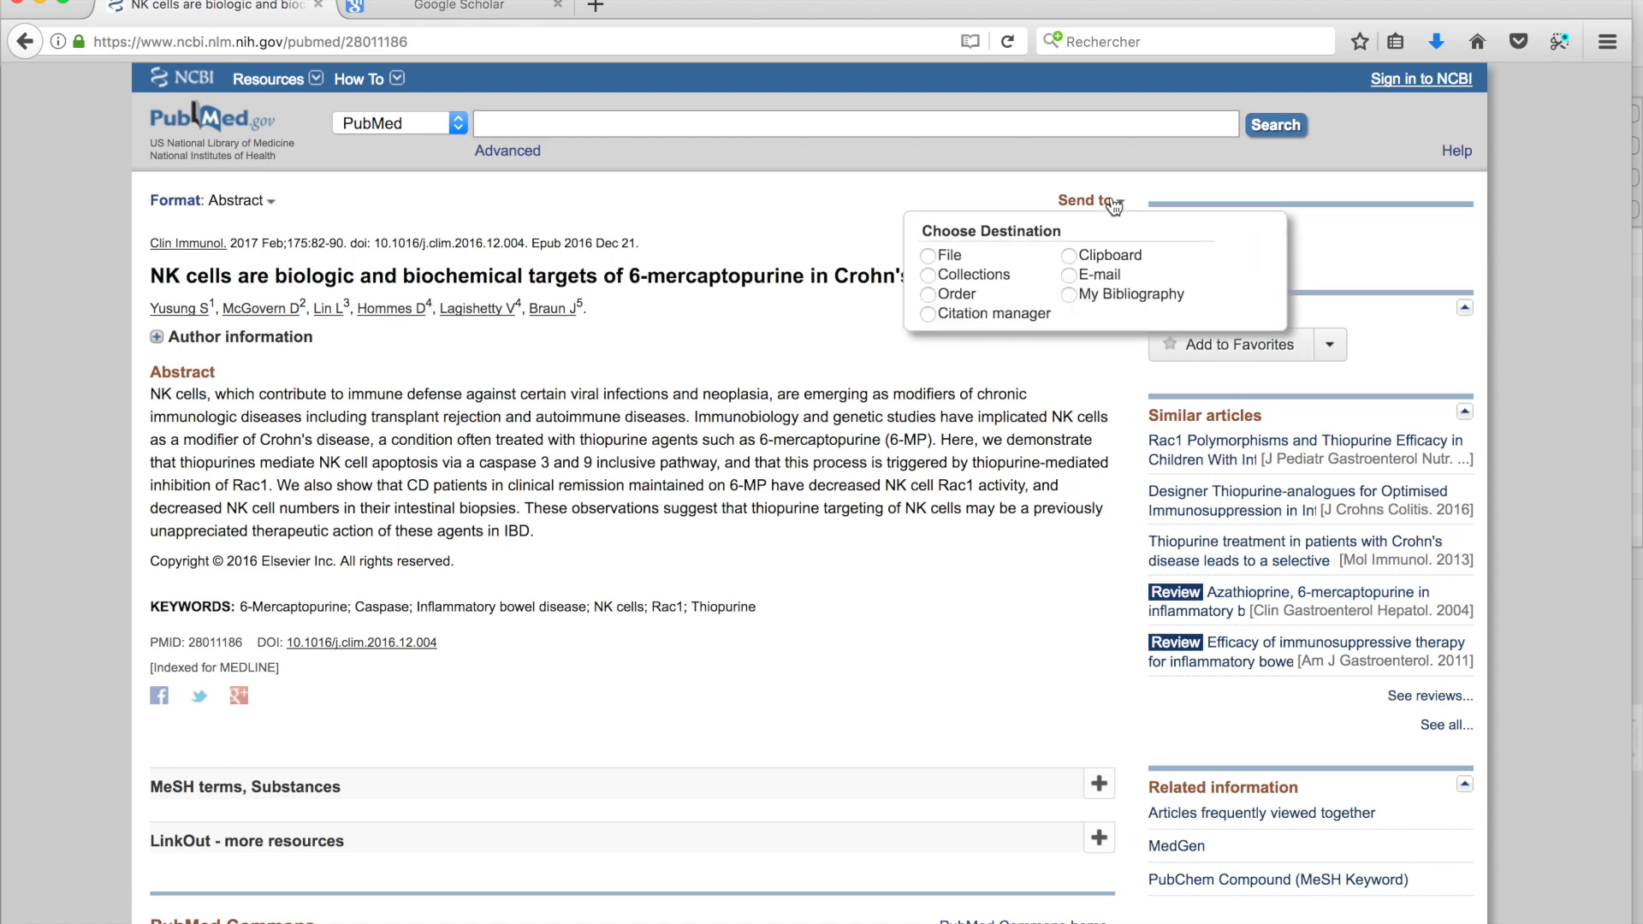
pyautogui.click(927, 314)
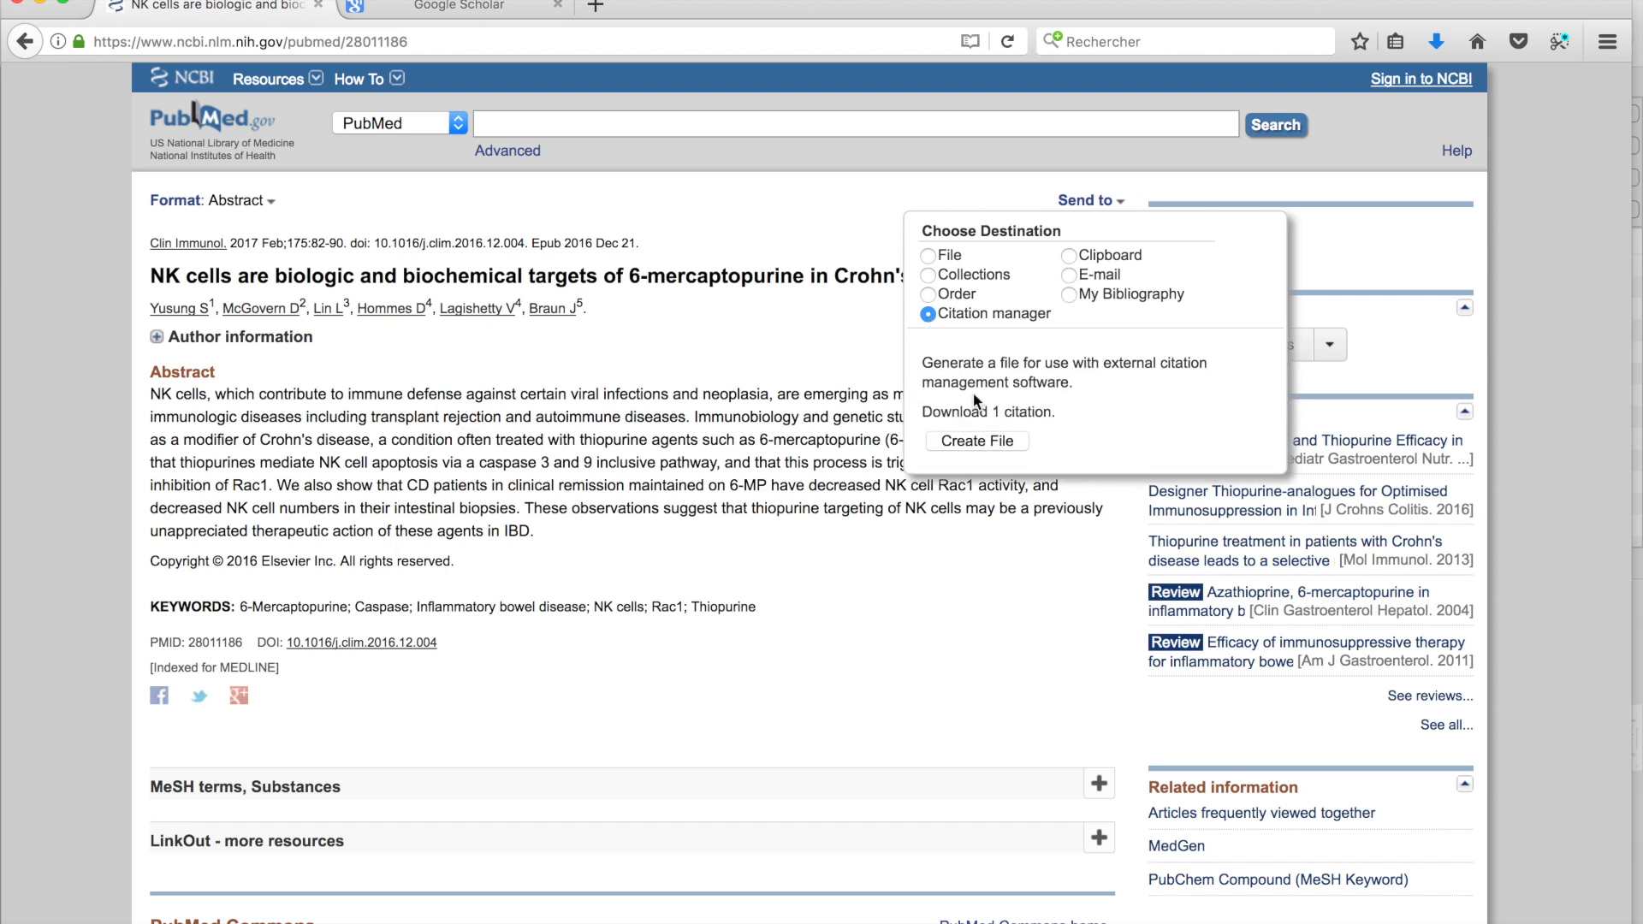
pyautogui.click(977, 441)
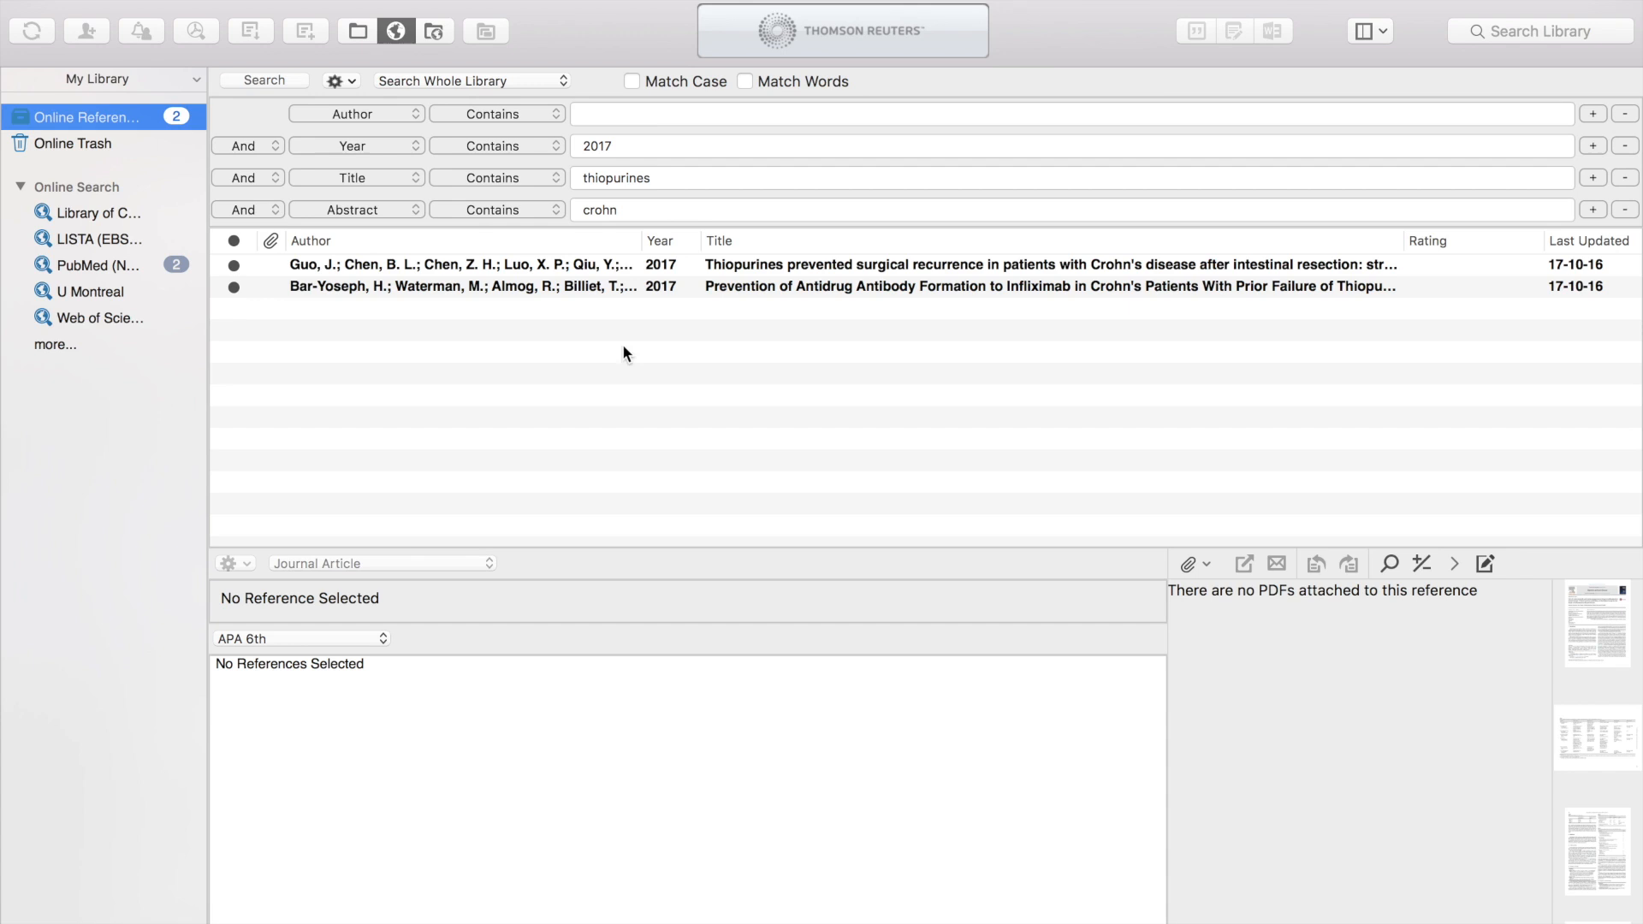
# Show EndNote's local library and run Find Full Text on the newly imported NK cells reference
pyautogui.click(357, 31)
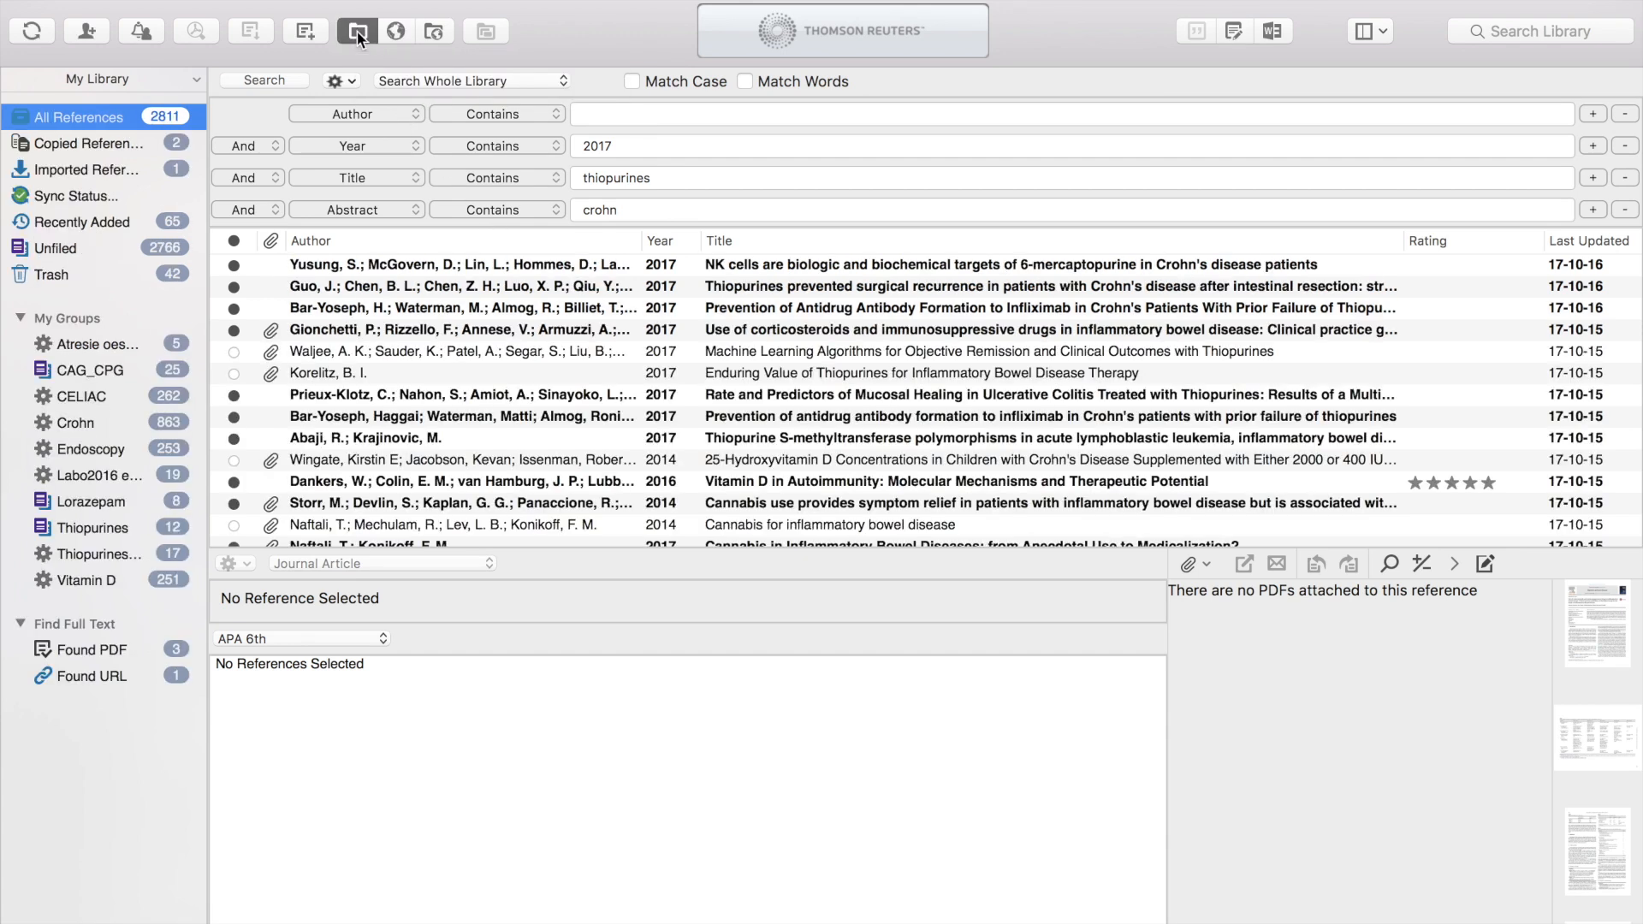
pyautogui.click(753, 265)
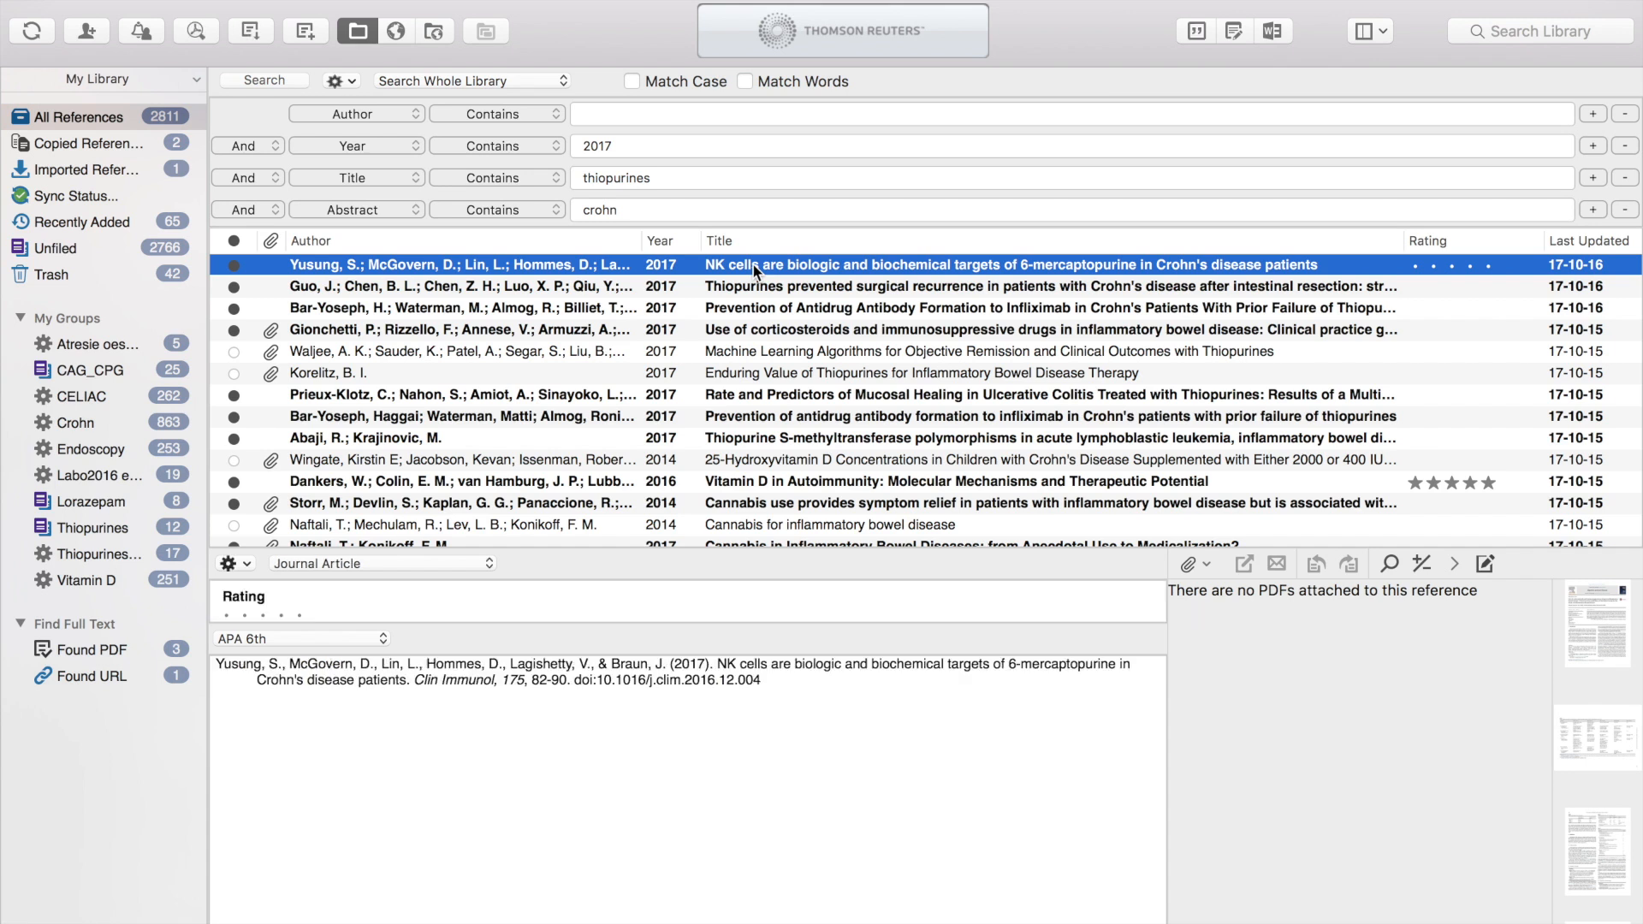
pyautogui.rightClick(753, 264)
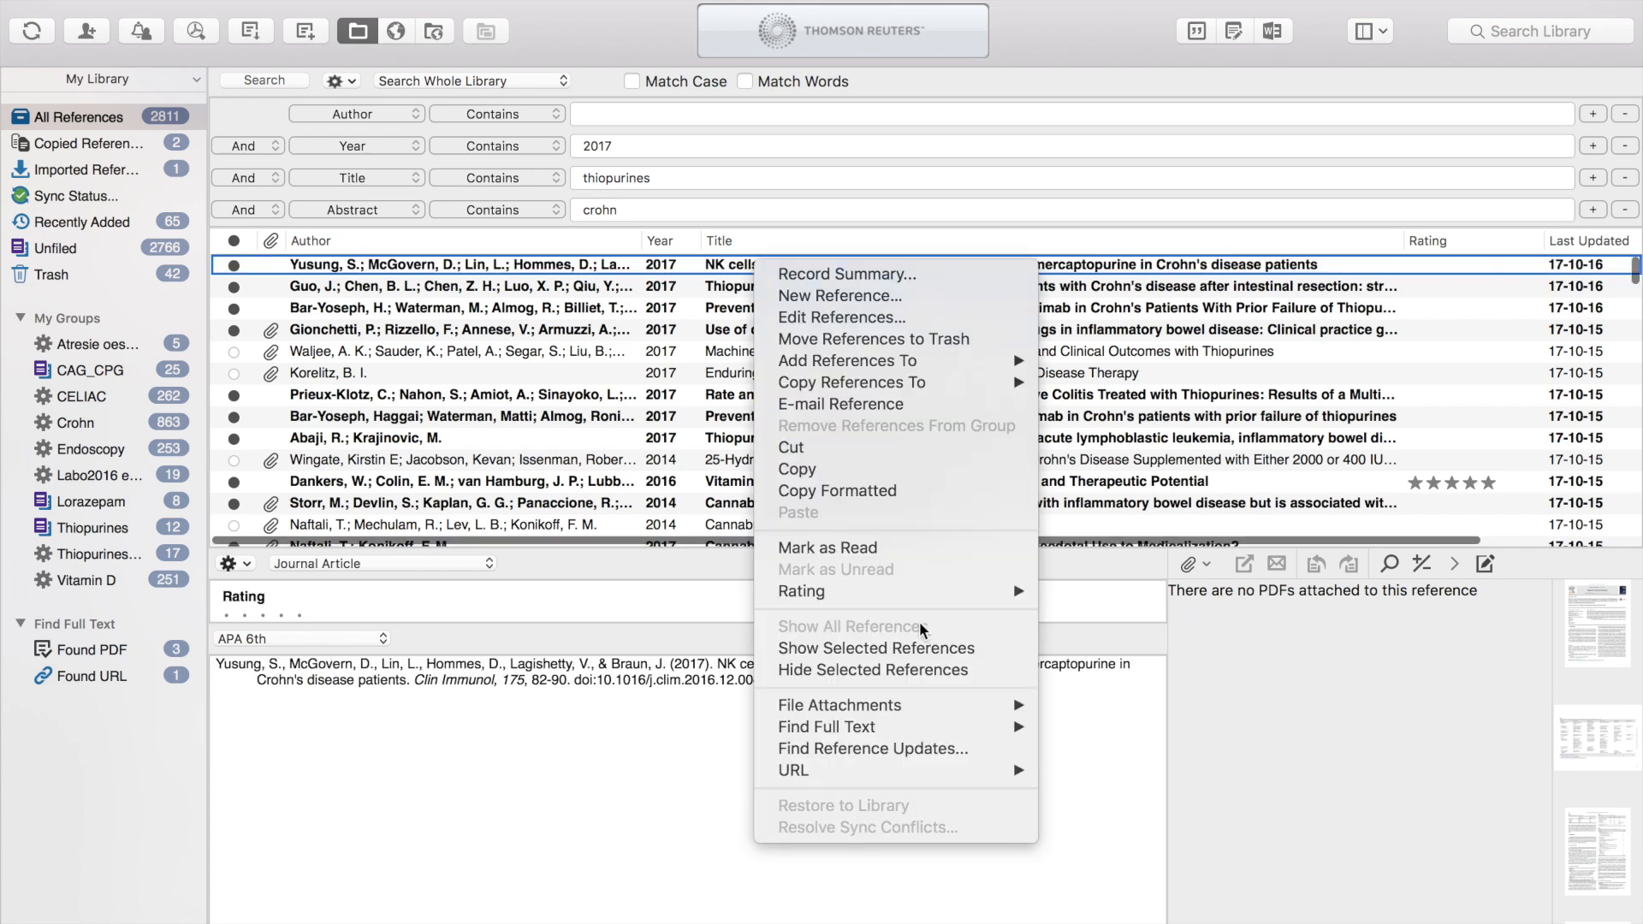
pyautogui.moveTo(913, 769)
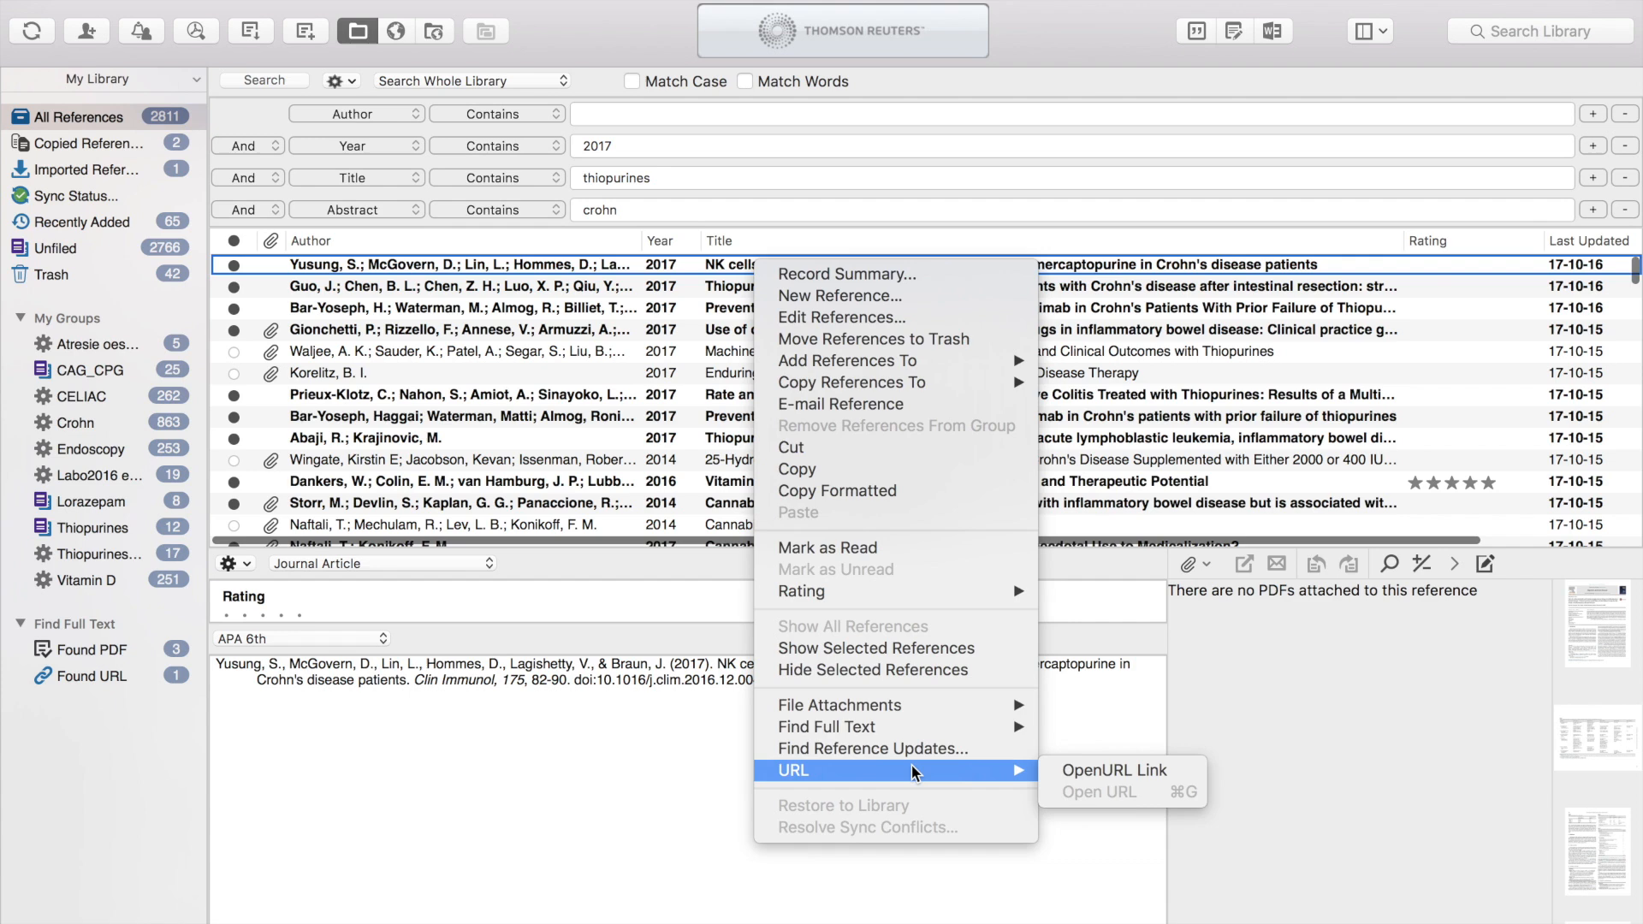
pyautogui.moveTo(914, 726)
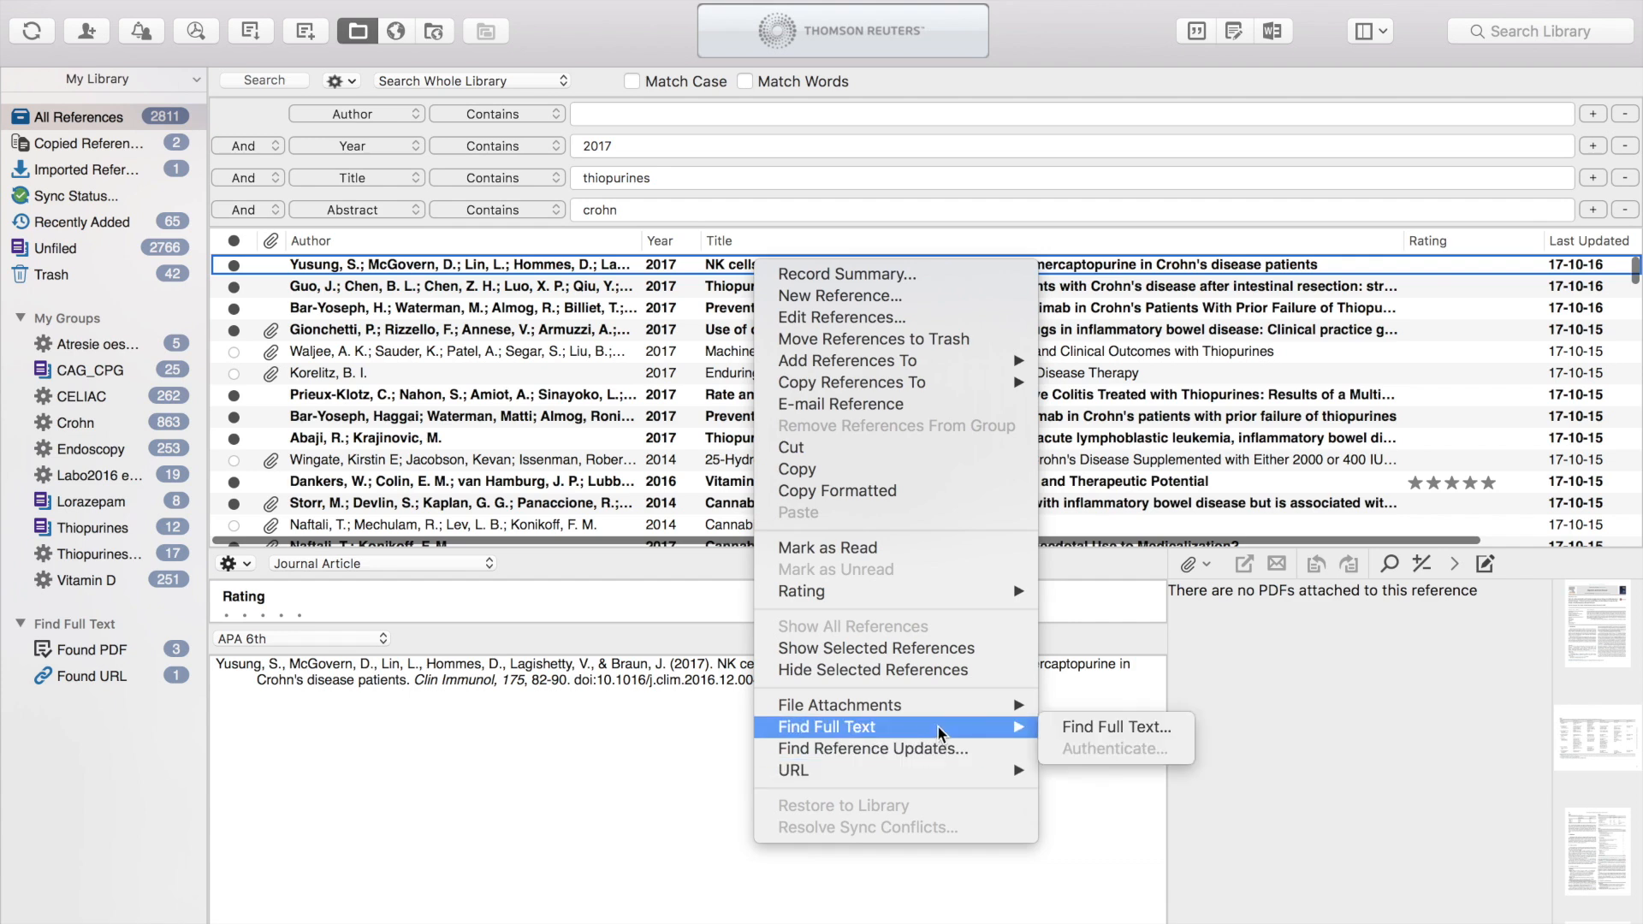
pyautogui.click(1064, 721)
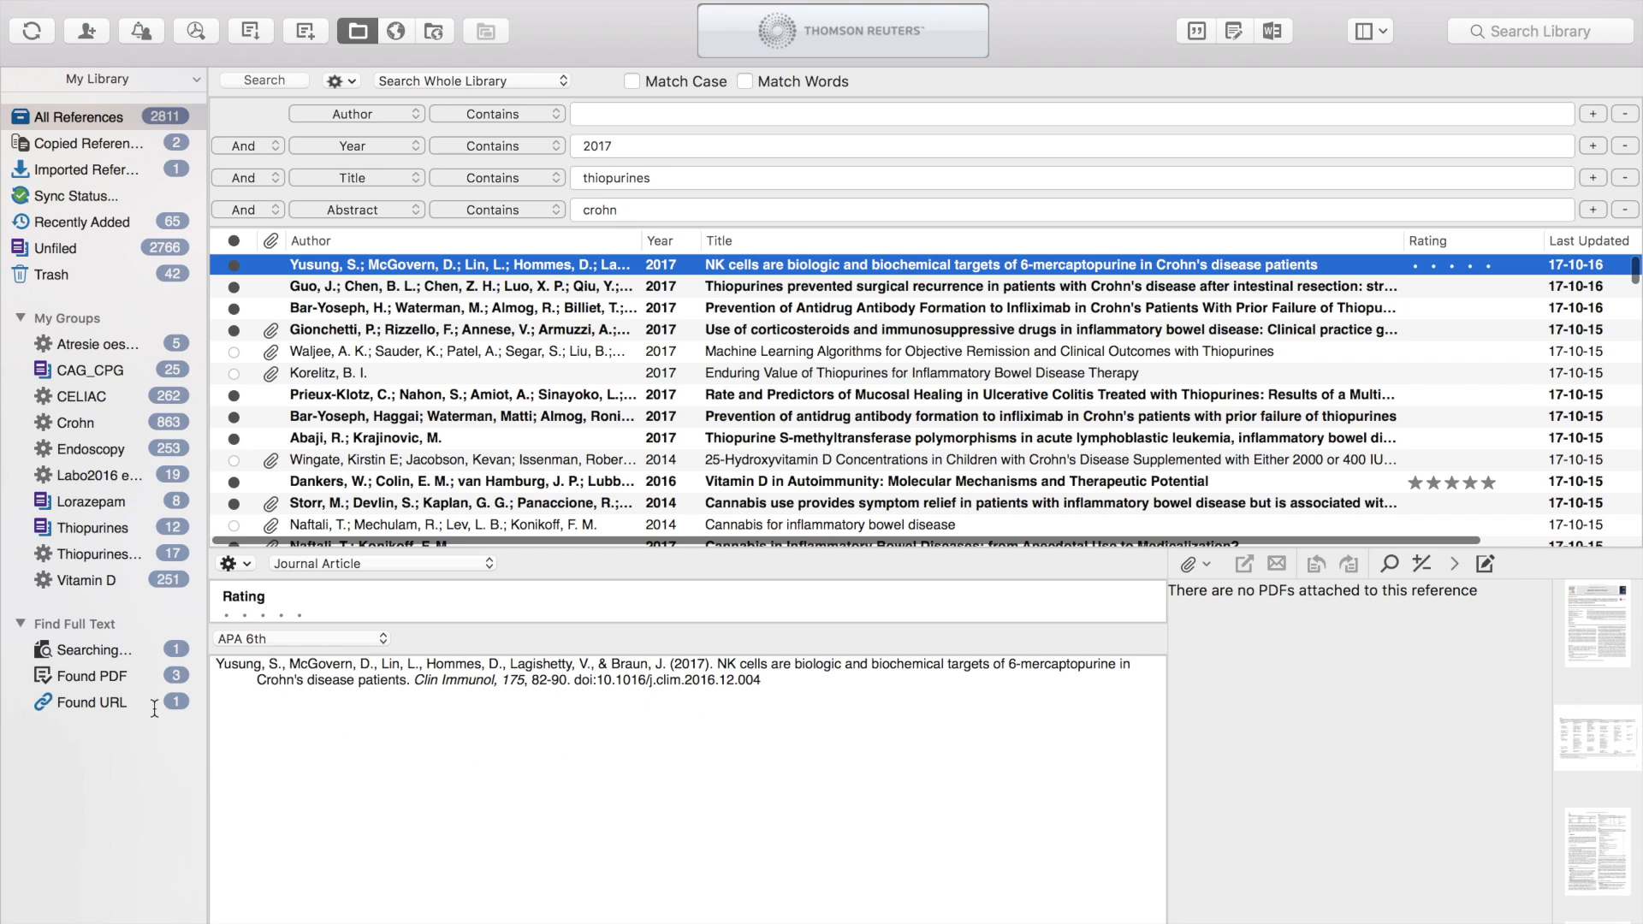
# Check the full-text search group, and open the NK cells reference's attached PDF in its own window from All References
pyautogui.click(91, 650)
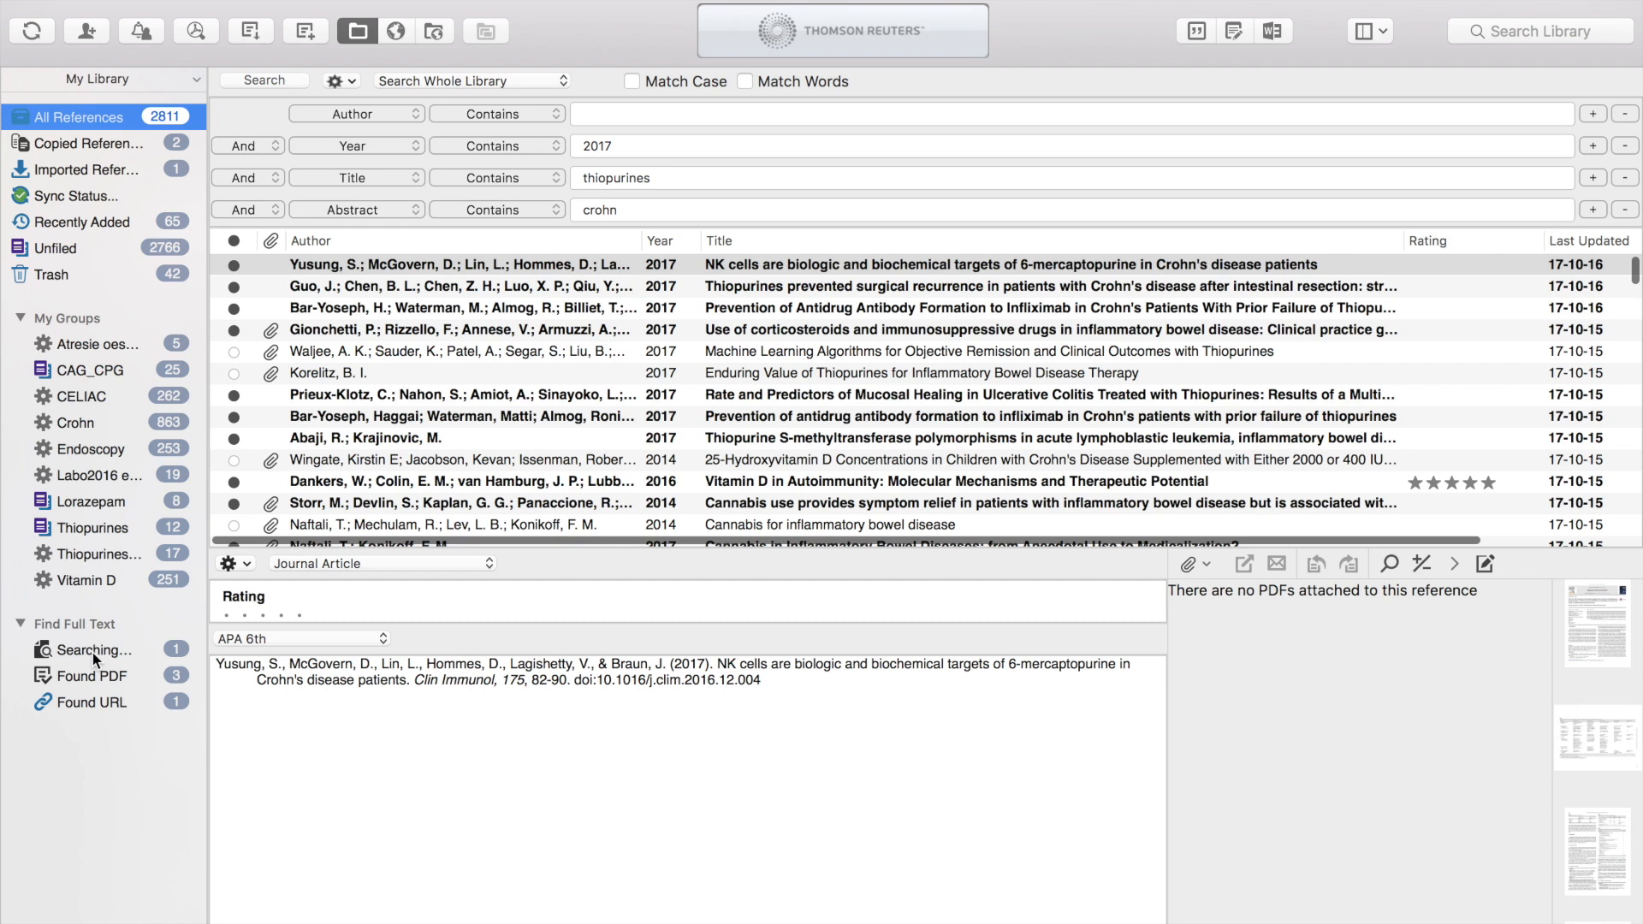
pyautogui.click(151, 650)
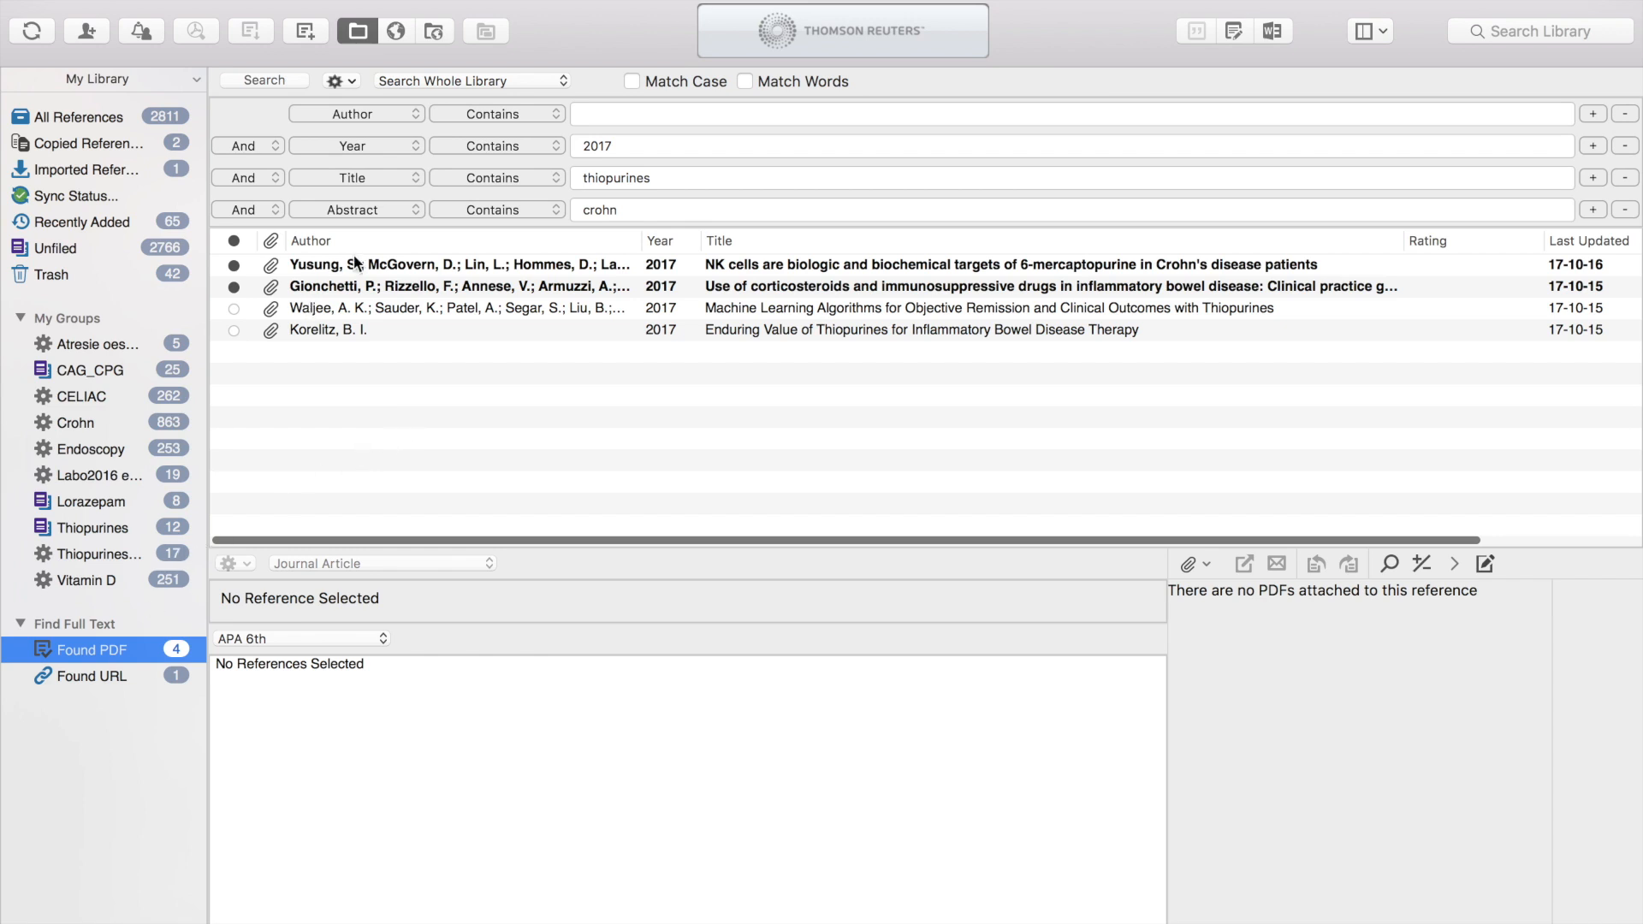
pyautogui.click(105, 116)
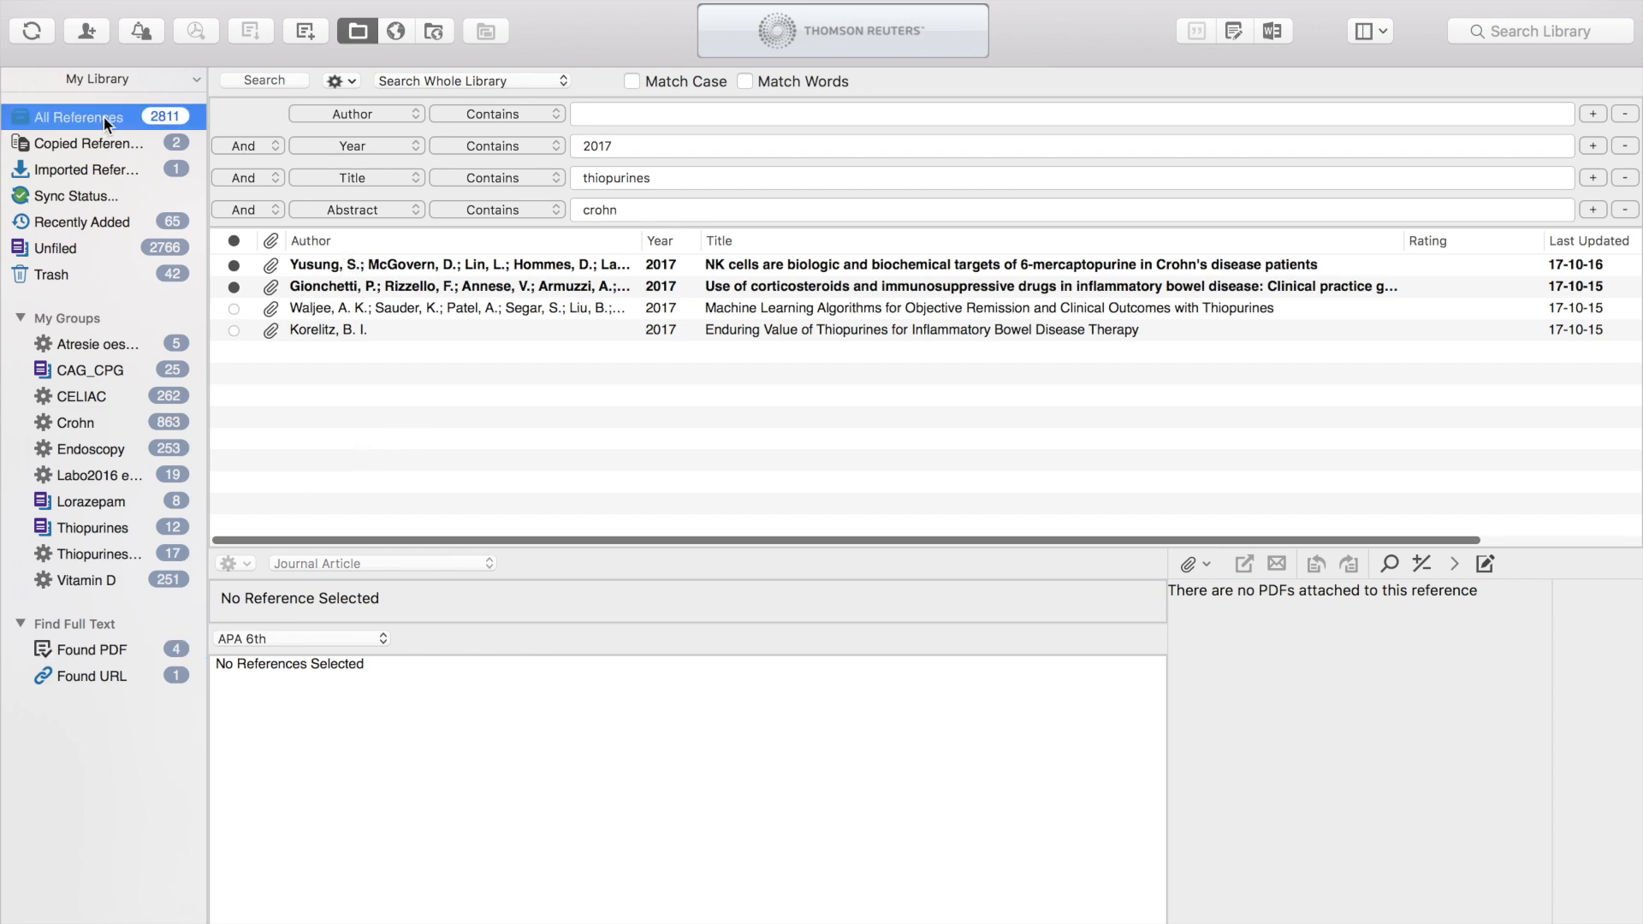
pyautogui.click(405, 270)
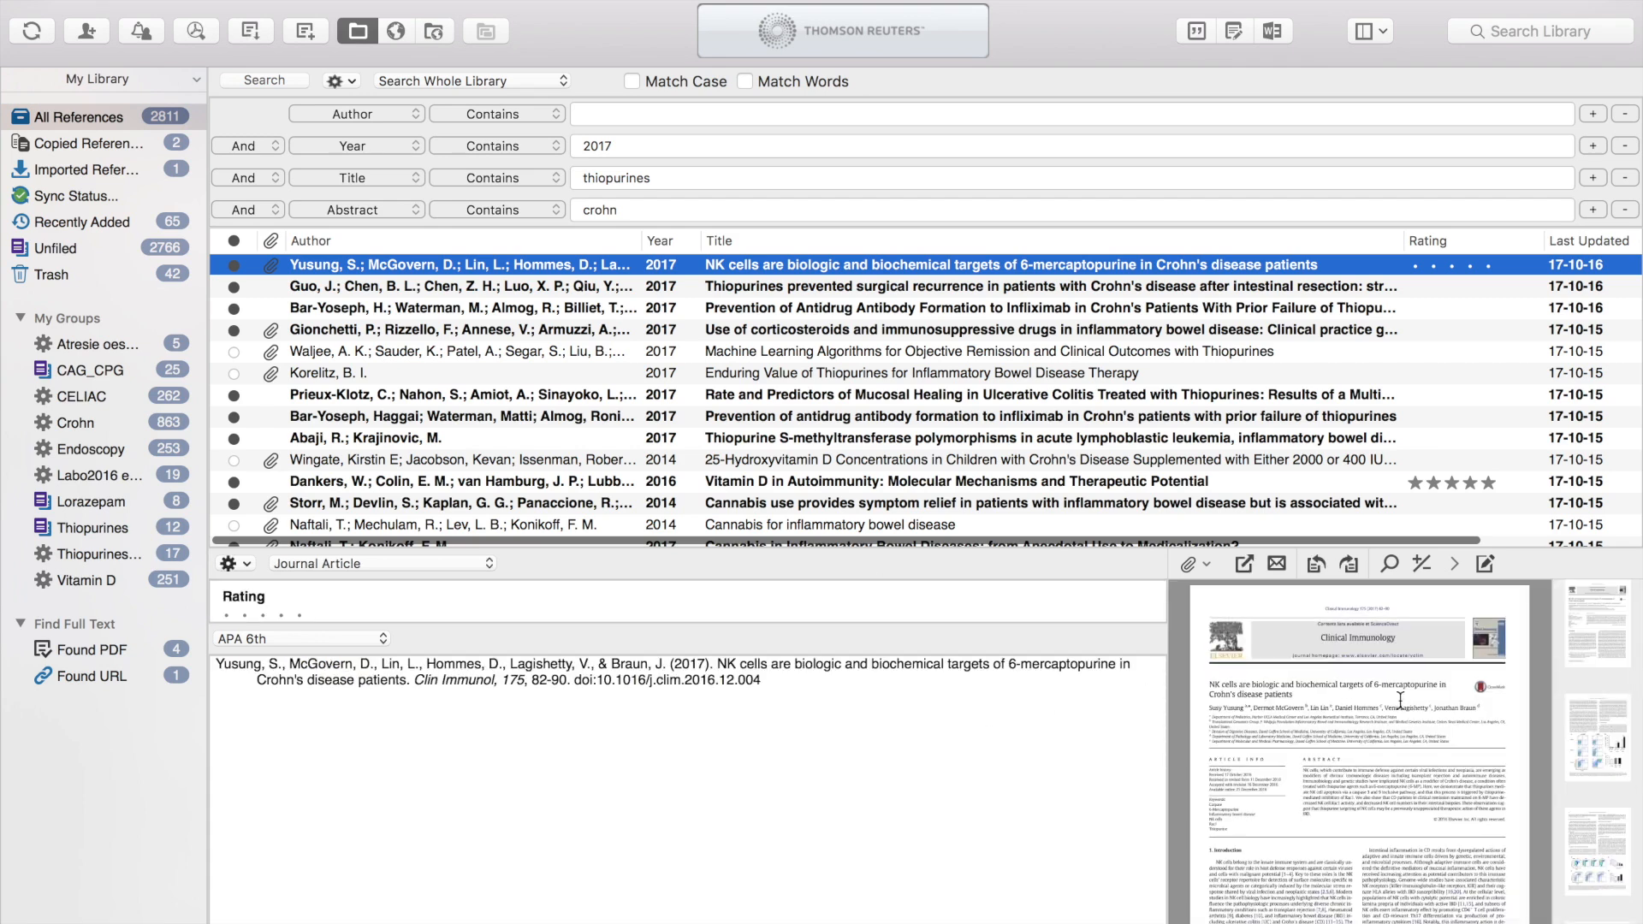
pyautogui.doubleClick(542, 262)
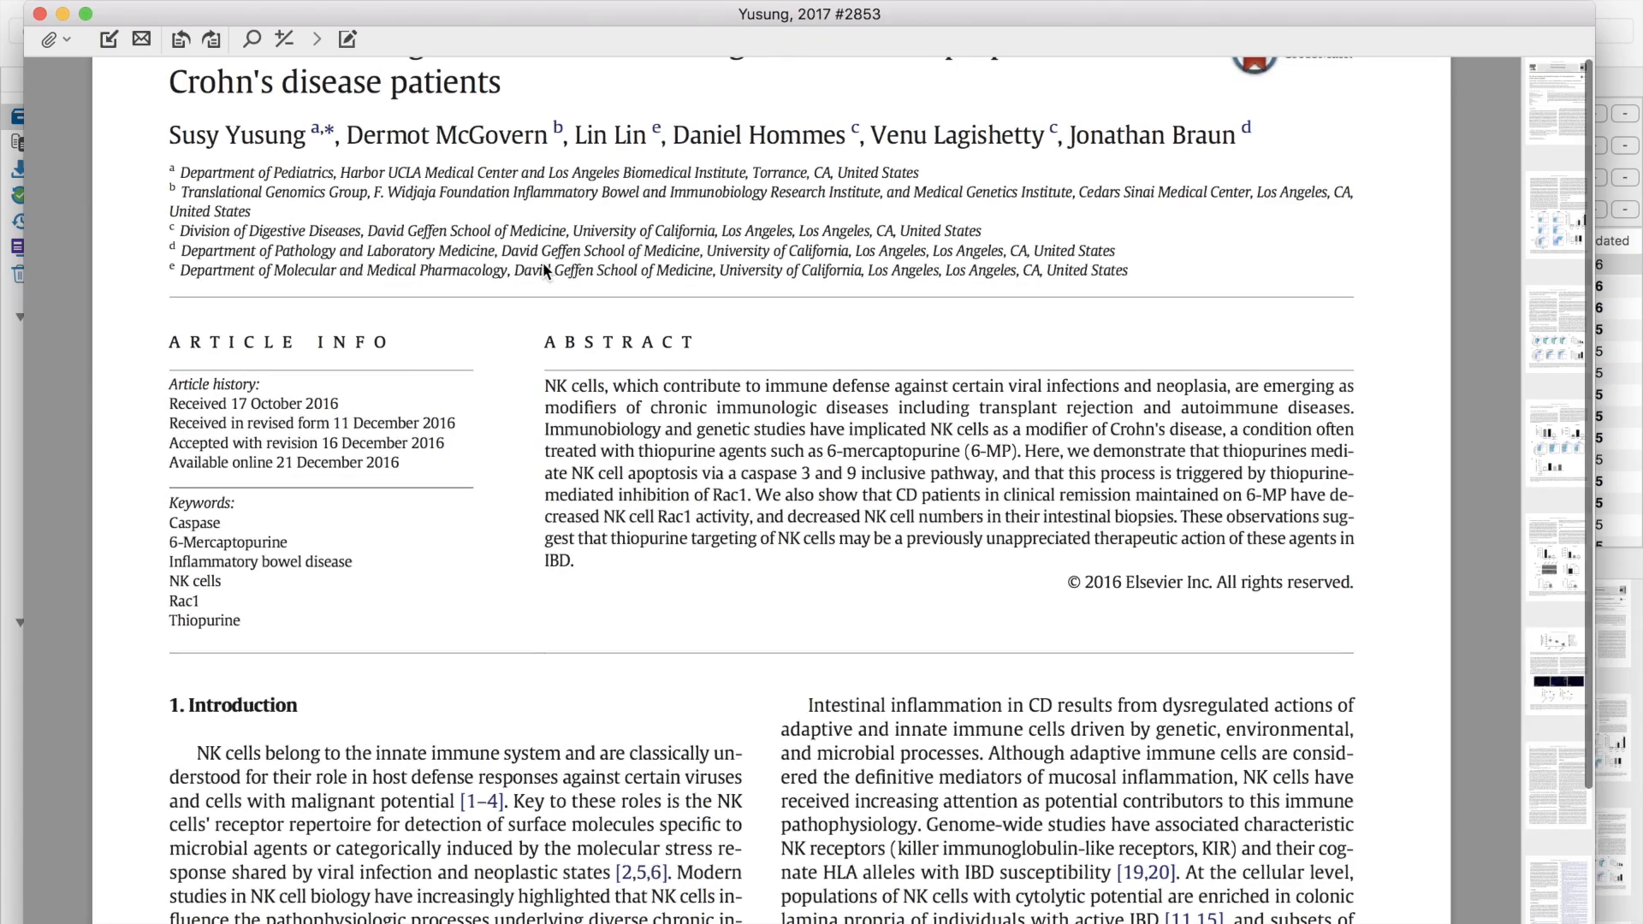
pyautogui.scroll(5, 533, 304)
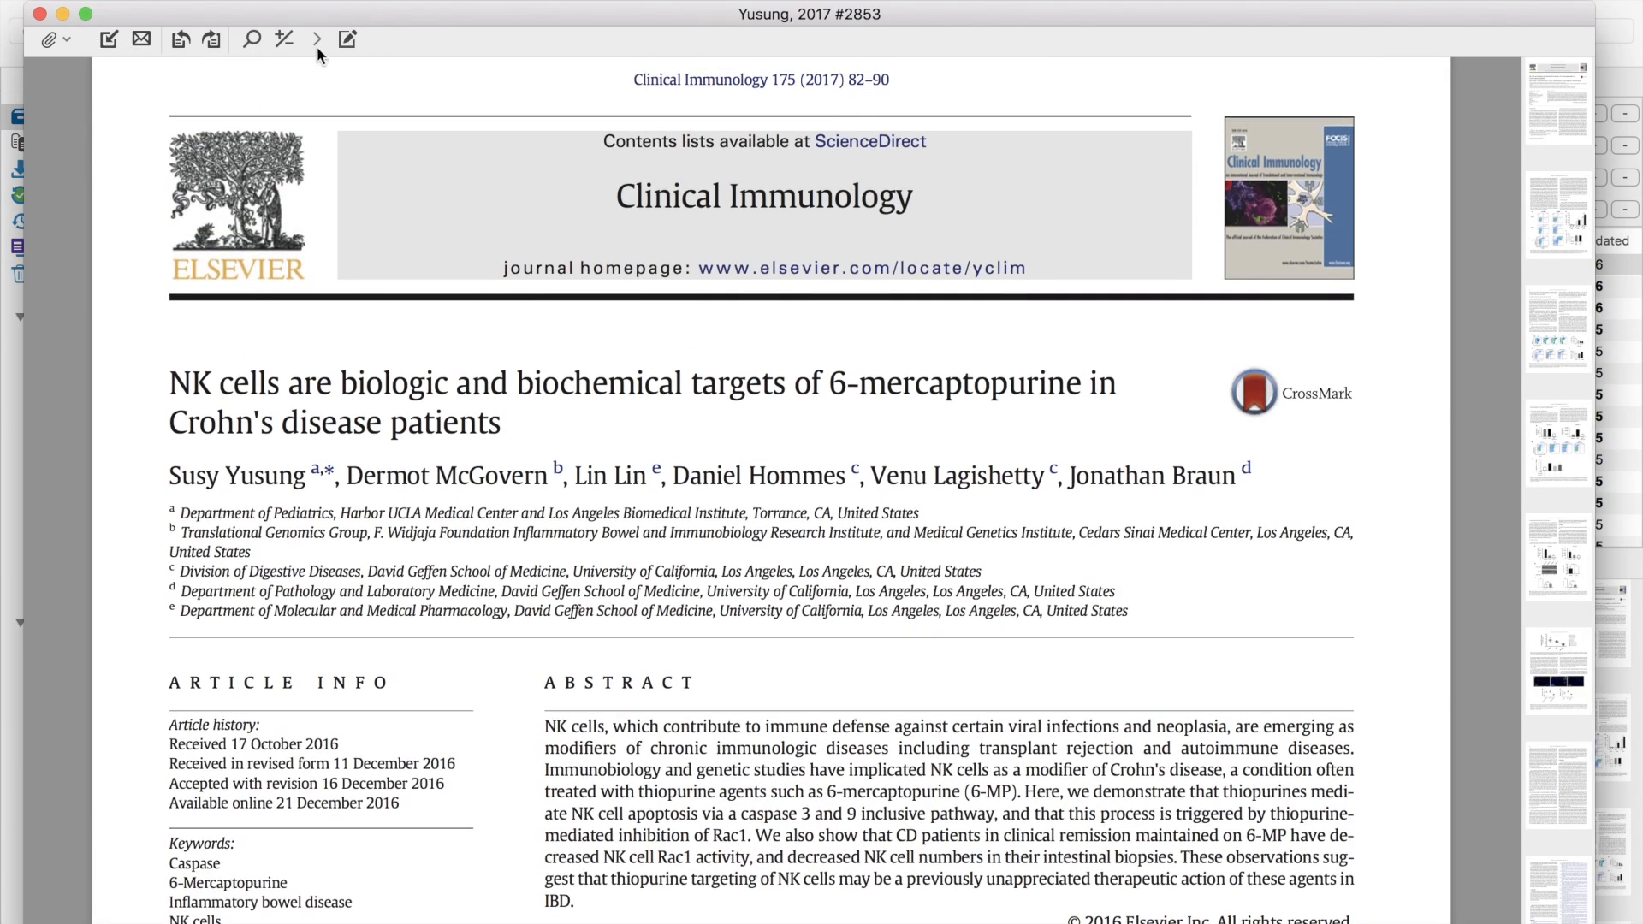
# Annotate the PDF's first page with a red rectangle around the article title and author line
pyautogui.click(347, 40)
pyautogui.click(224, 73)
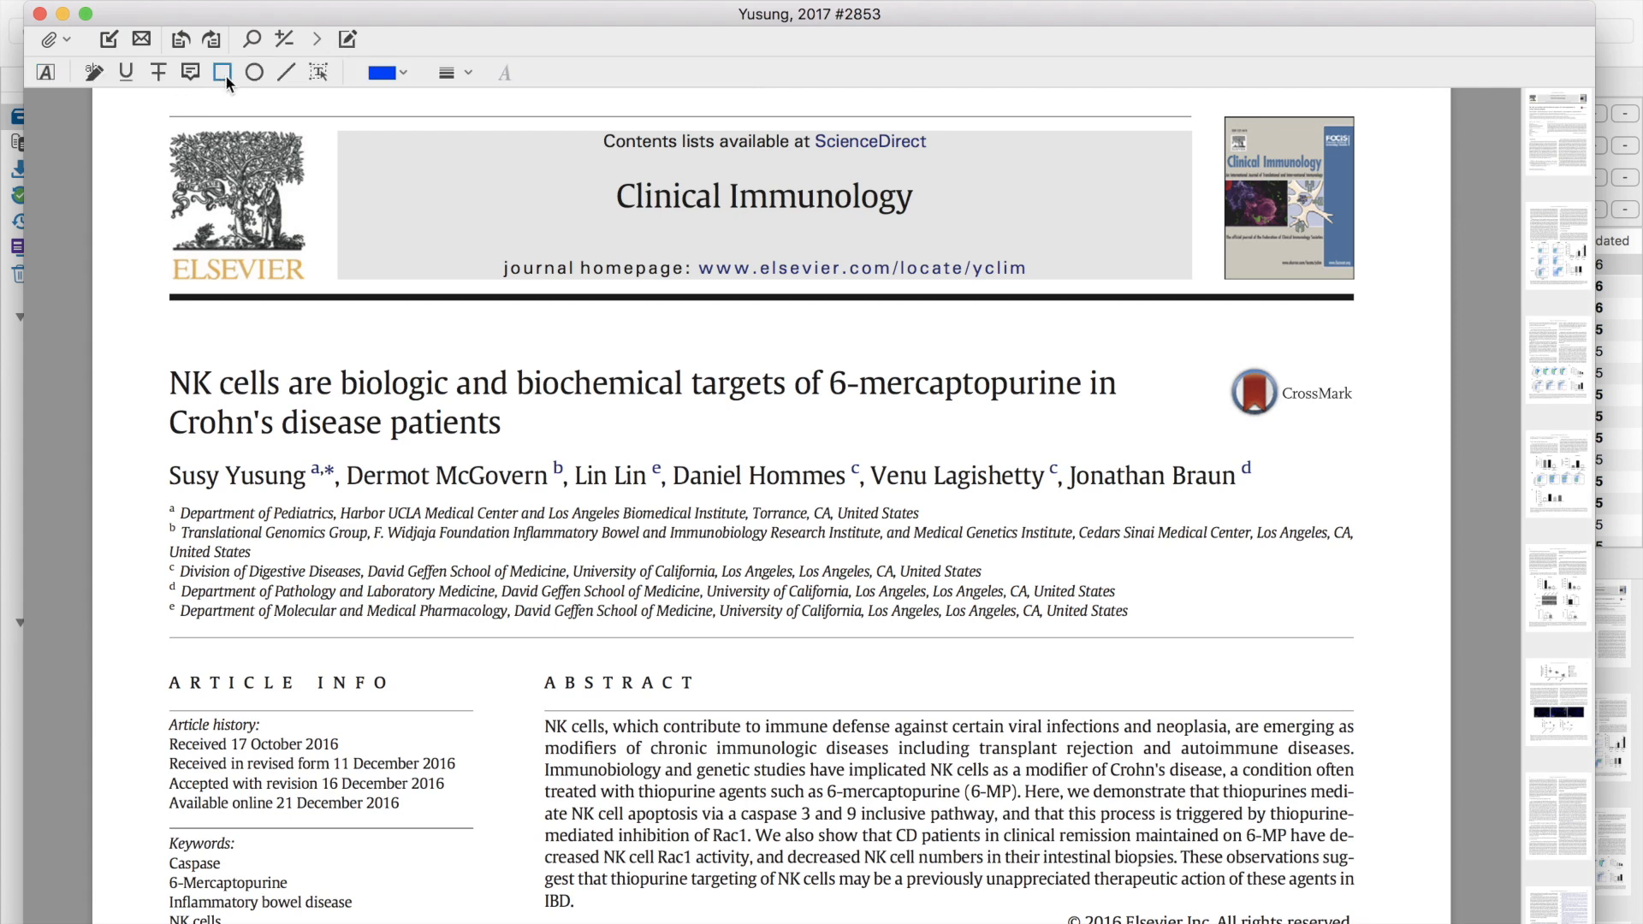
pyautogui.click(396, 72)
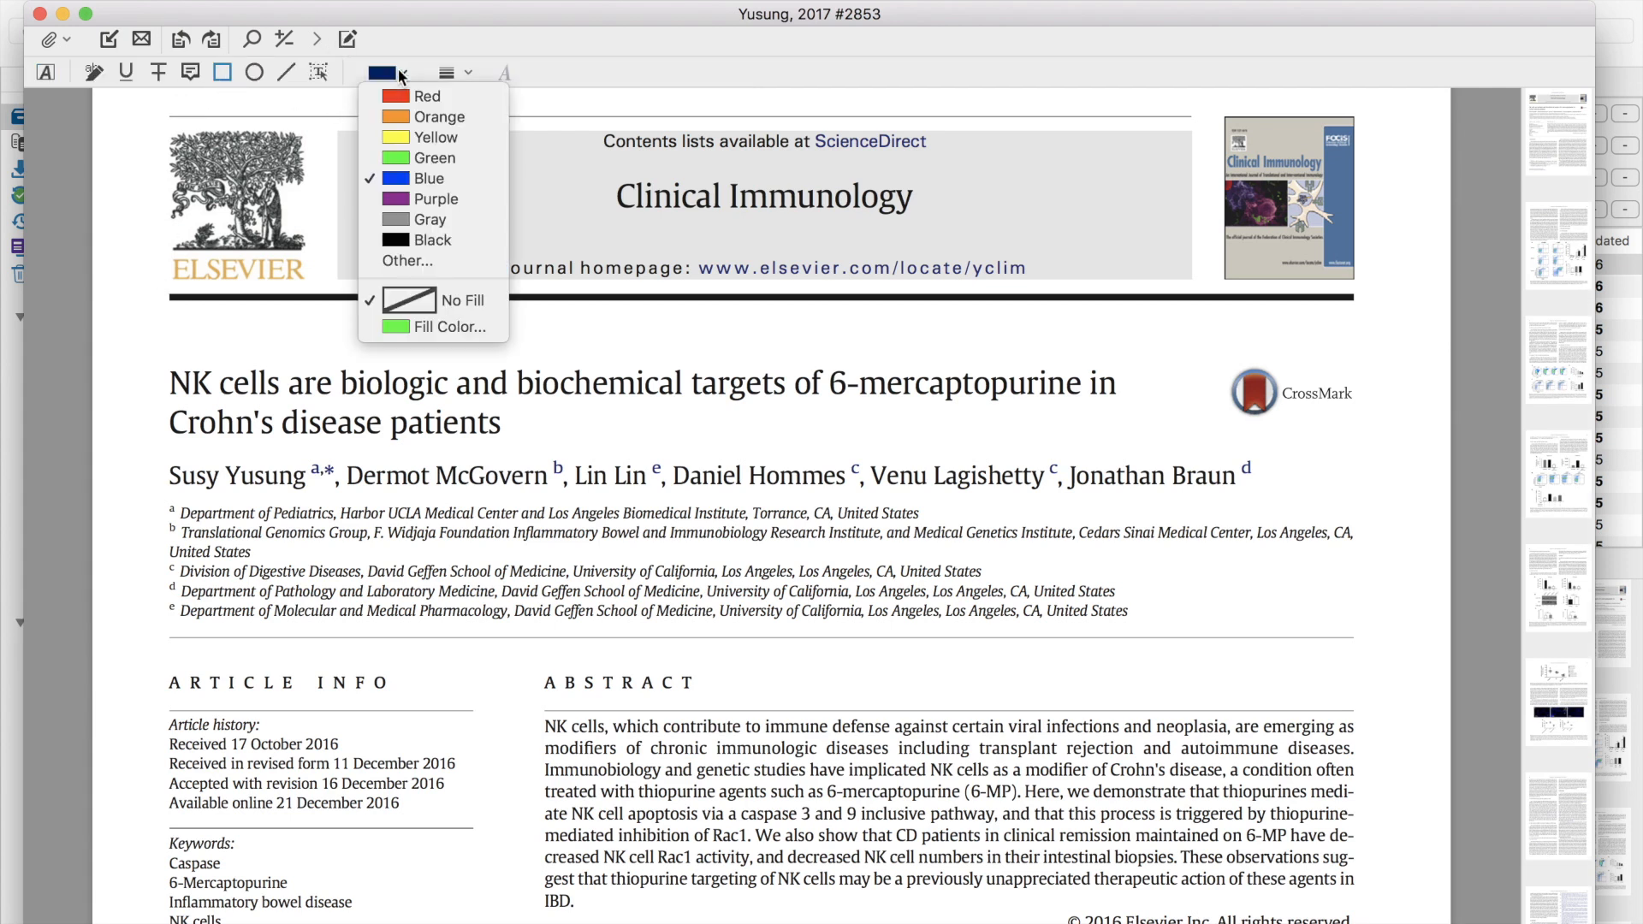
pyautogui.click(419, 97)
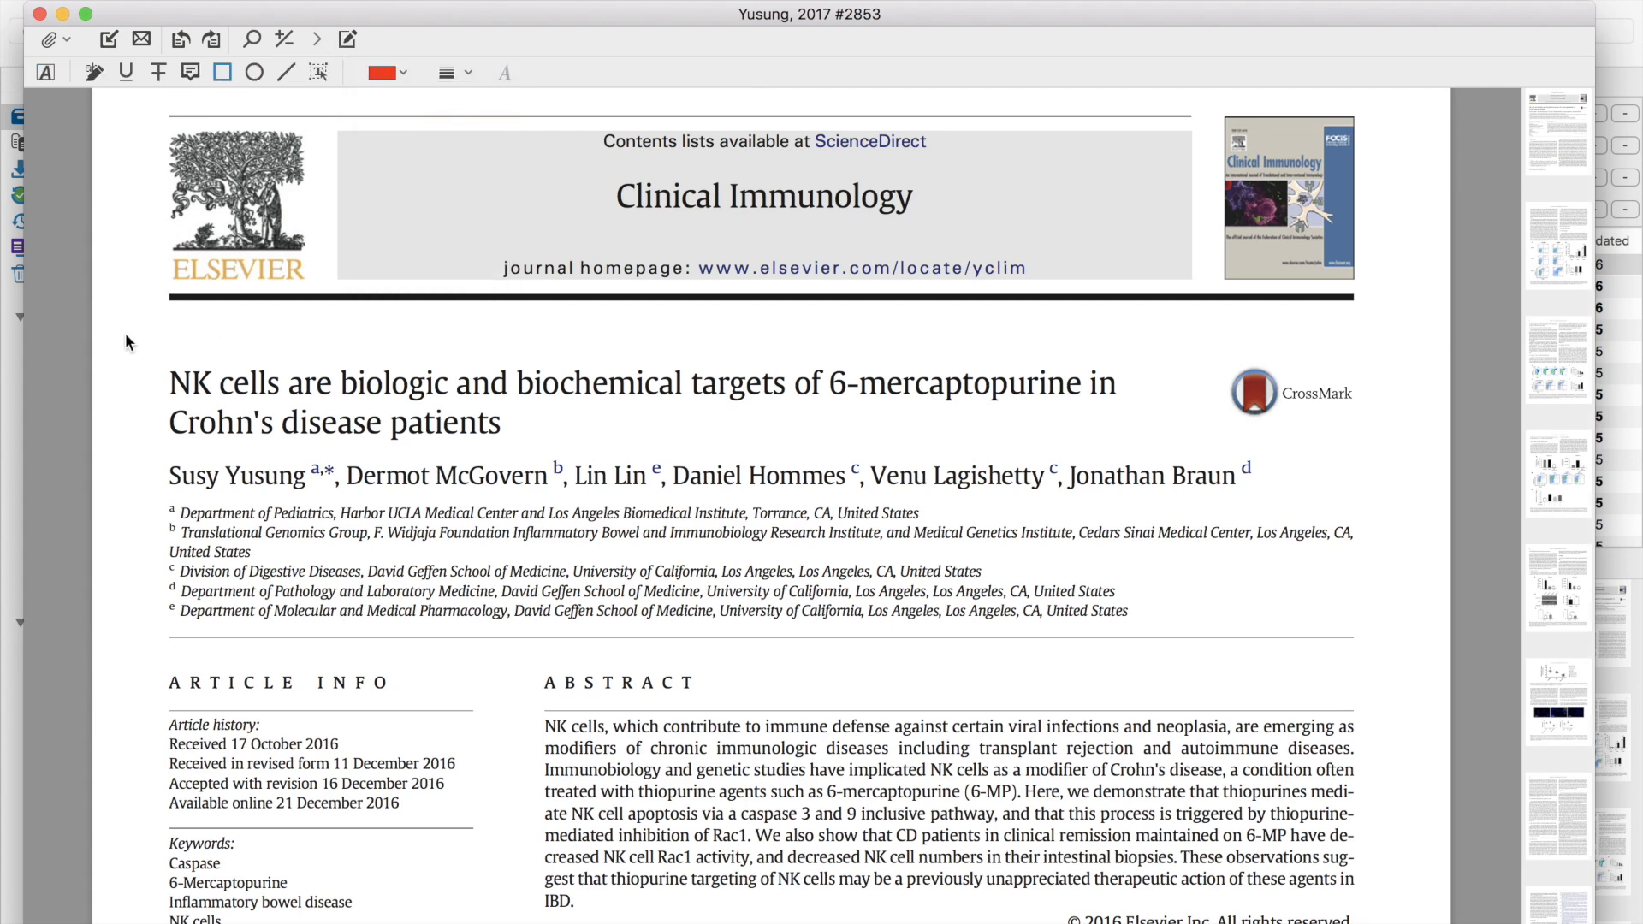
pyautogui.moveTo(125, 327); pyautogui.dragTo(1367, 495)
pyautogui.click(1386, 486)
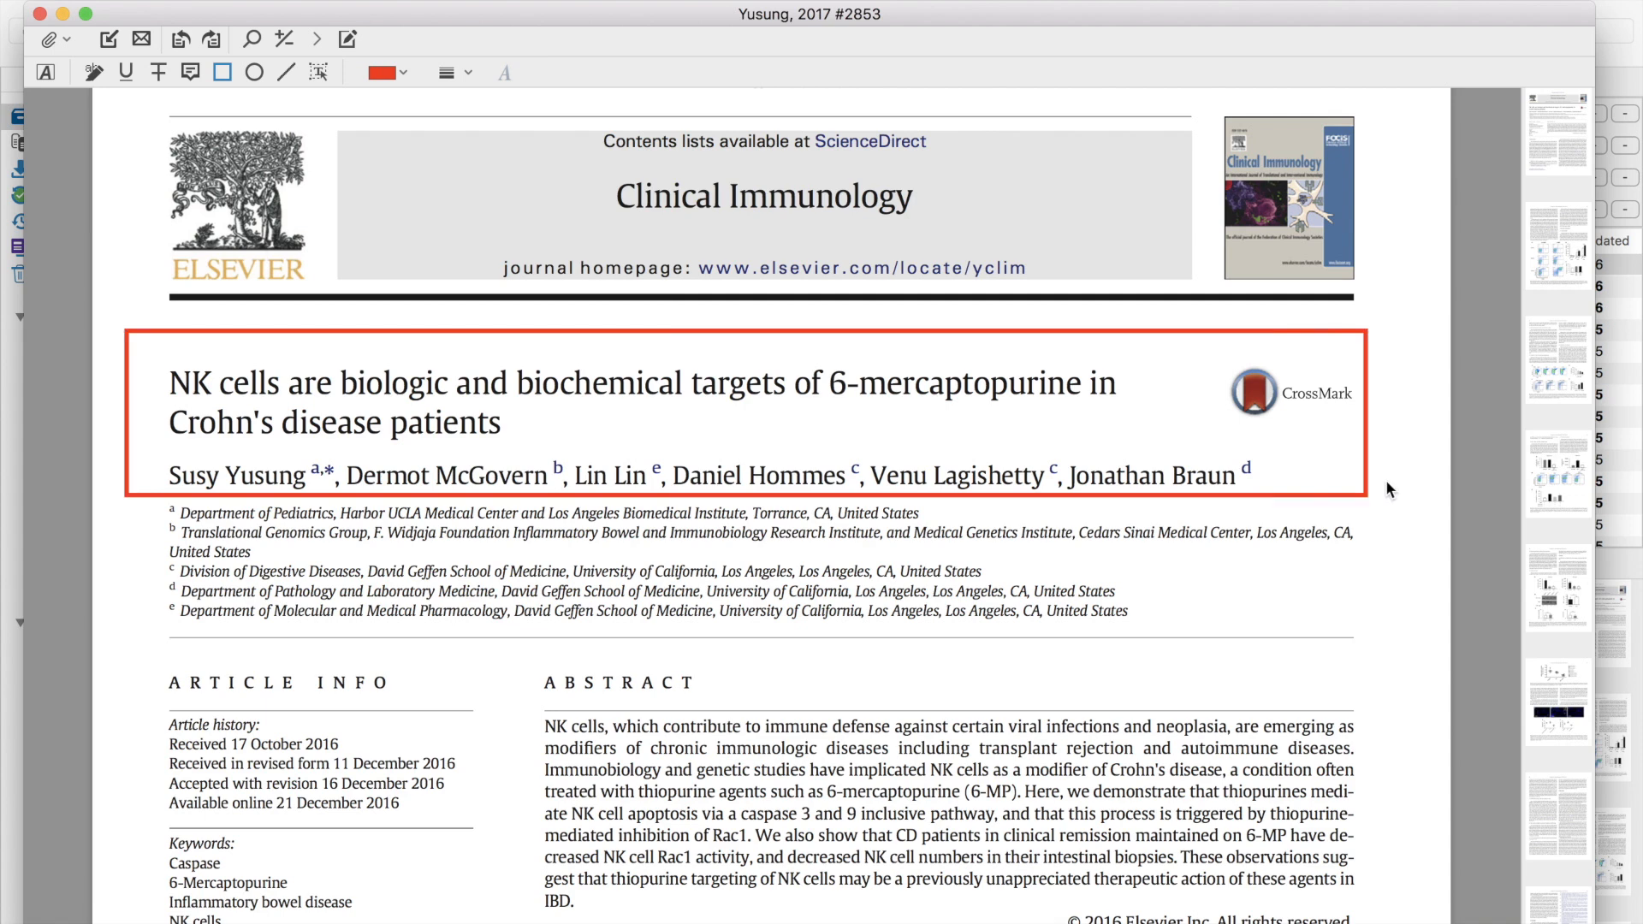
# Close the annotated PDF's window and save the changes to the PDF
pyautogui.click(40, 14)
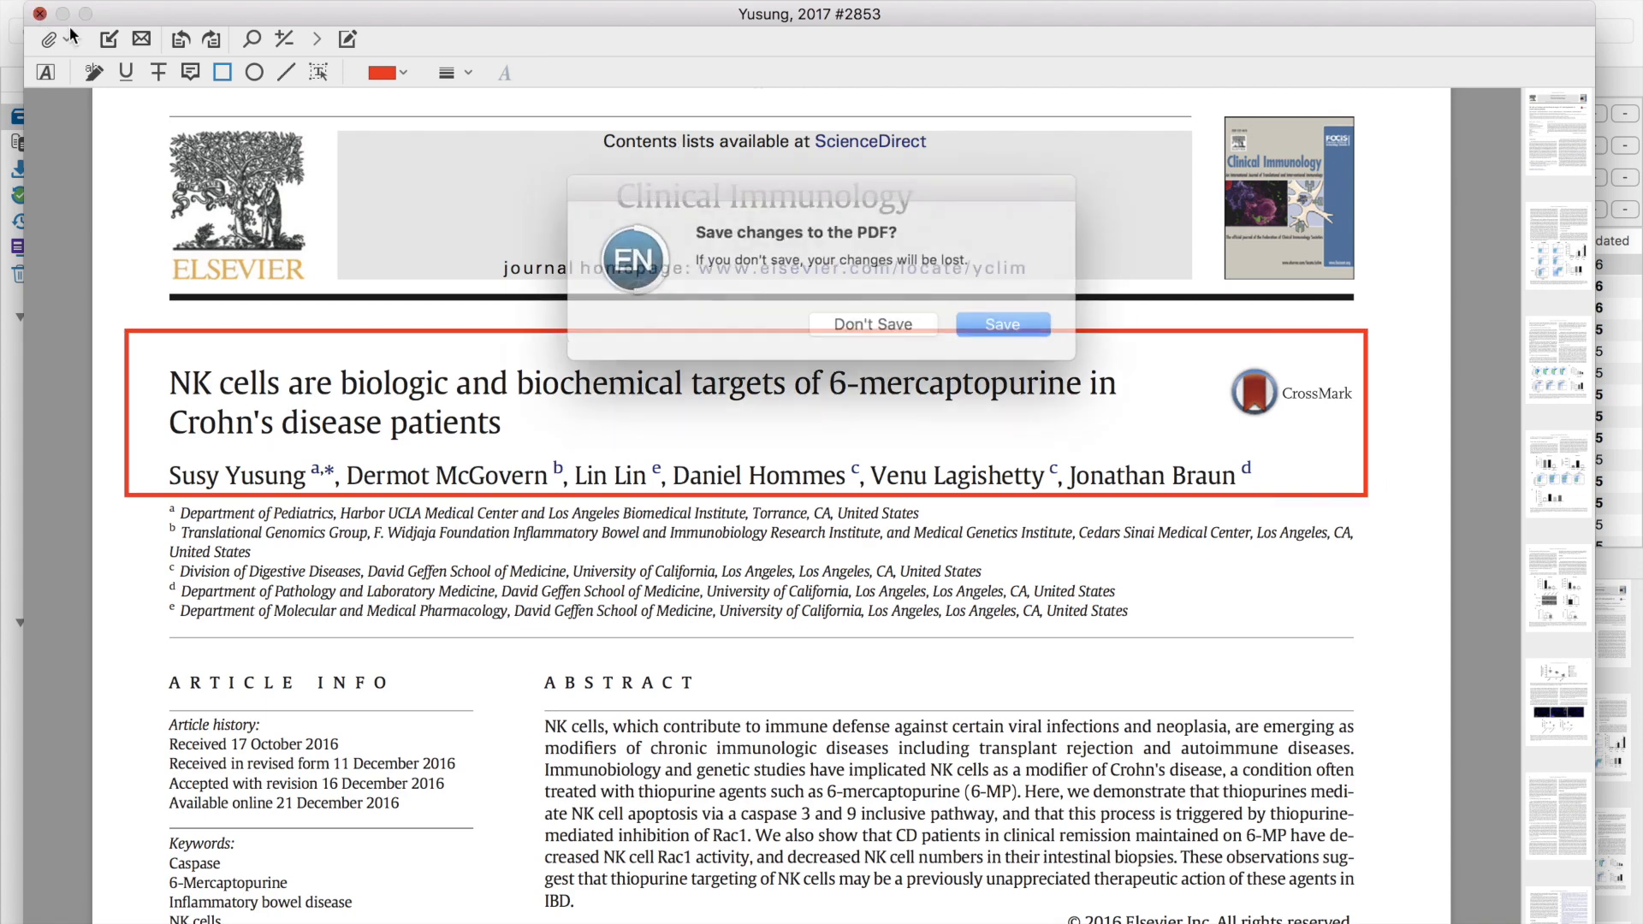
pyautogui.click(993, 321)
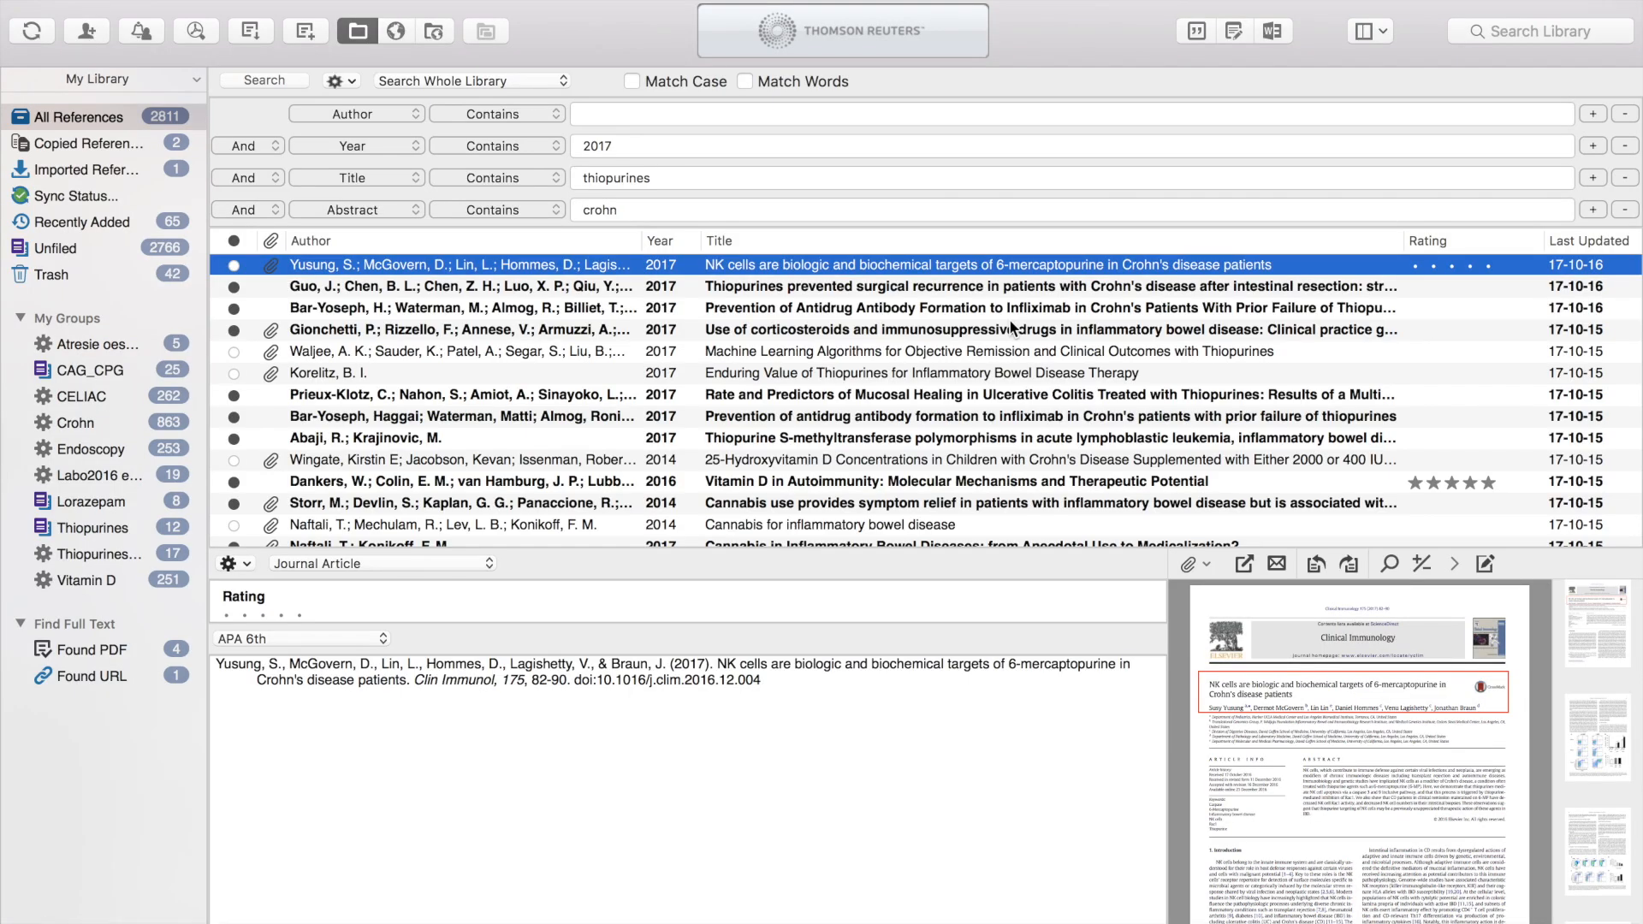
# Switch to Firefox, search Google Scholar for "thiopurines AND crohn", and limit the results to those since 2017
pyautogui.press('super+Tab')
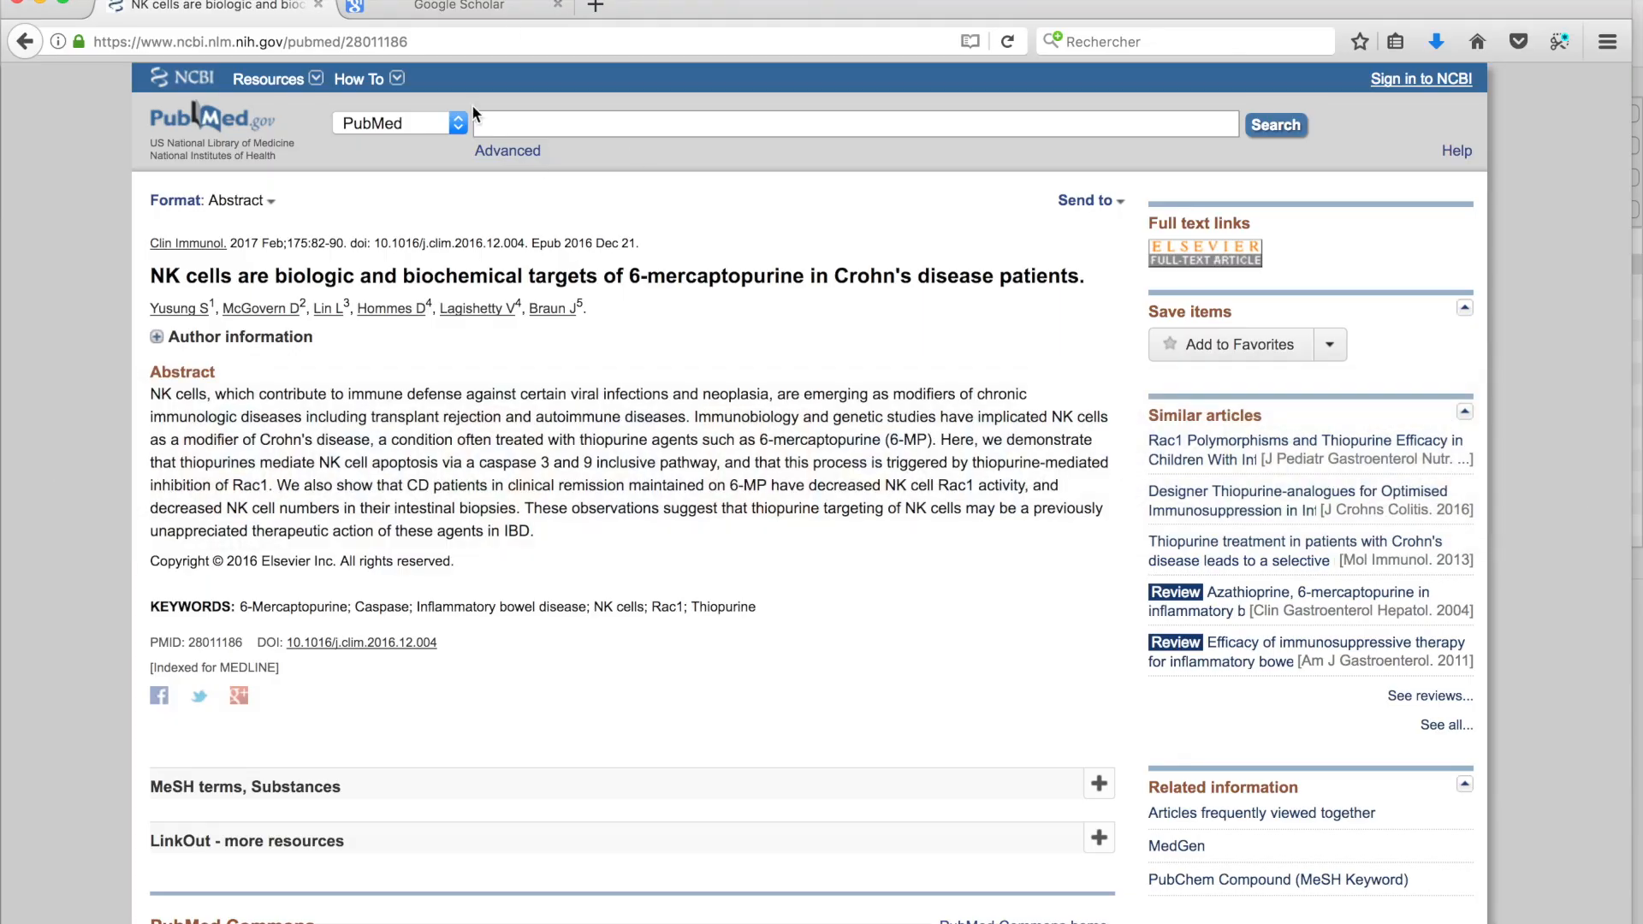
pyautogui.click(476, 9)
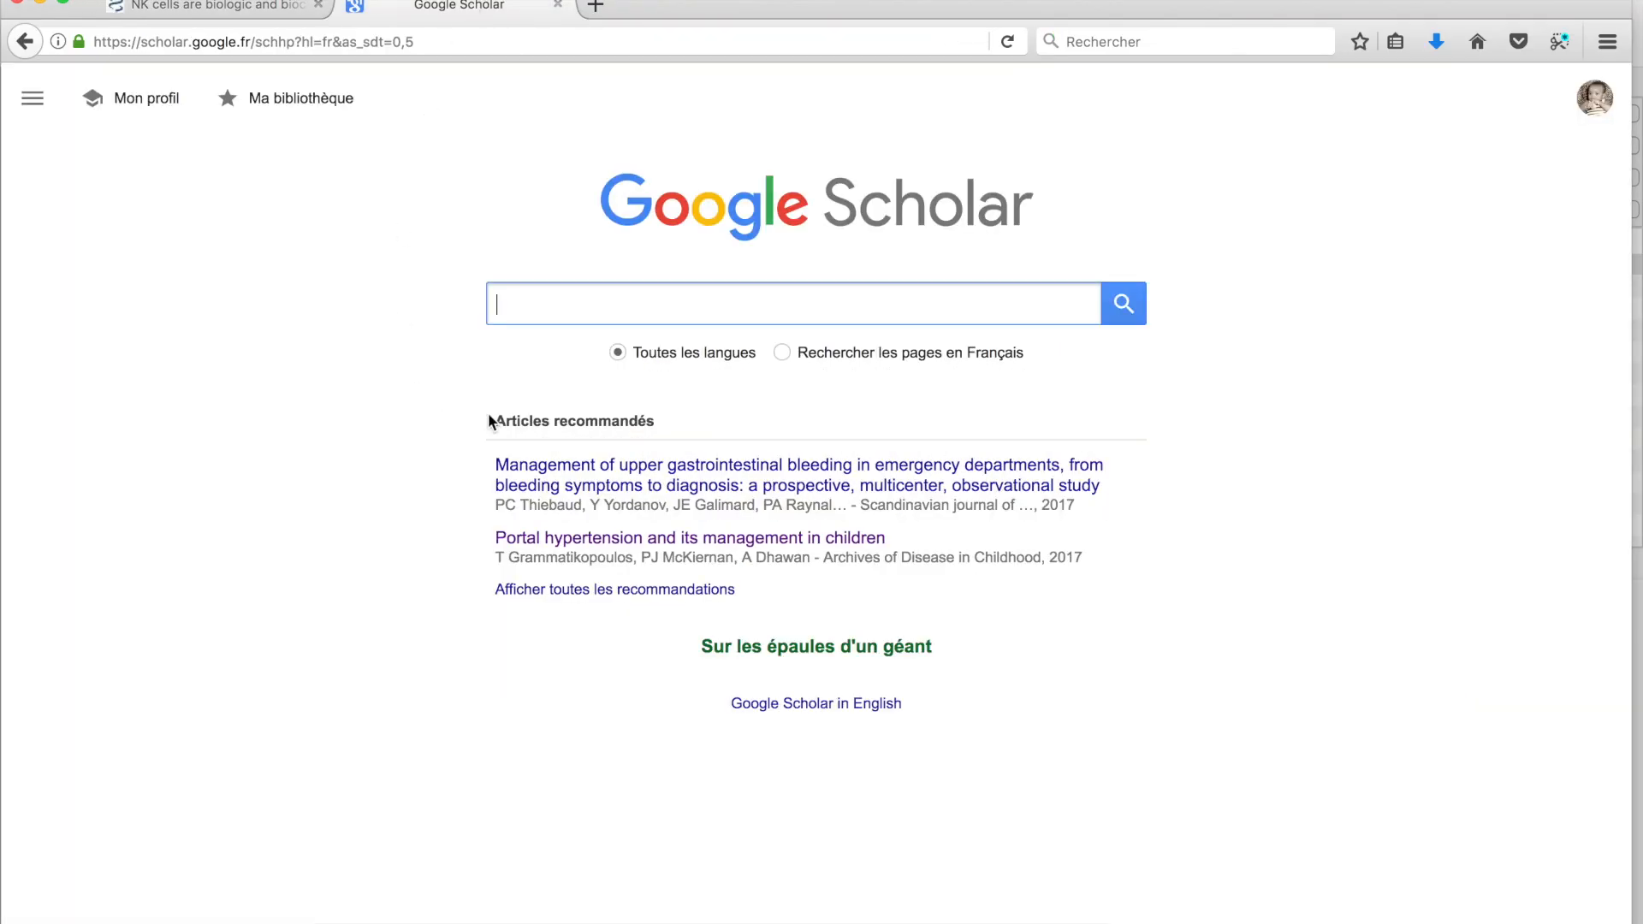
pyautogui.write('th')
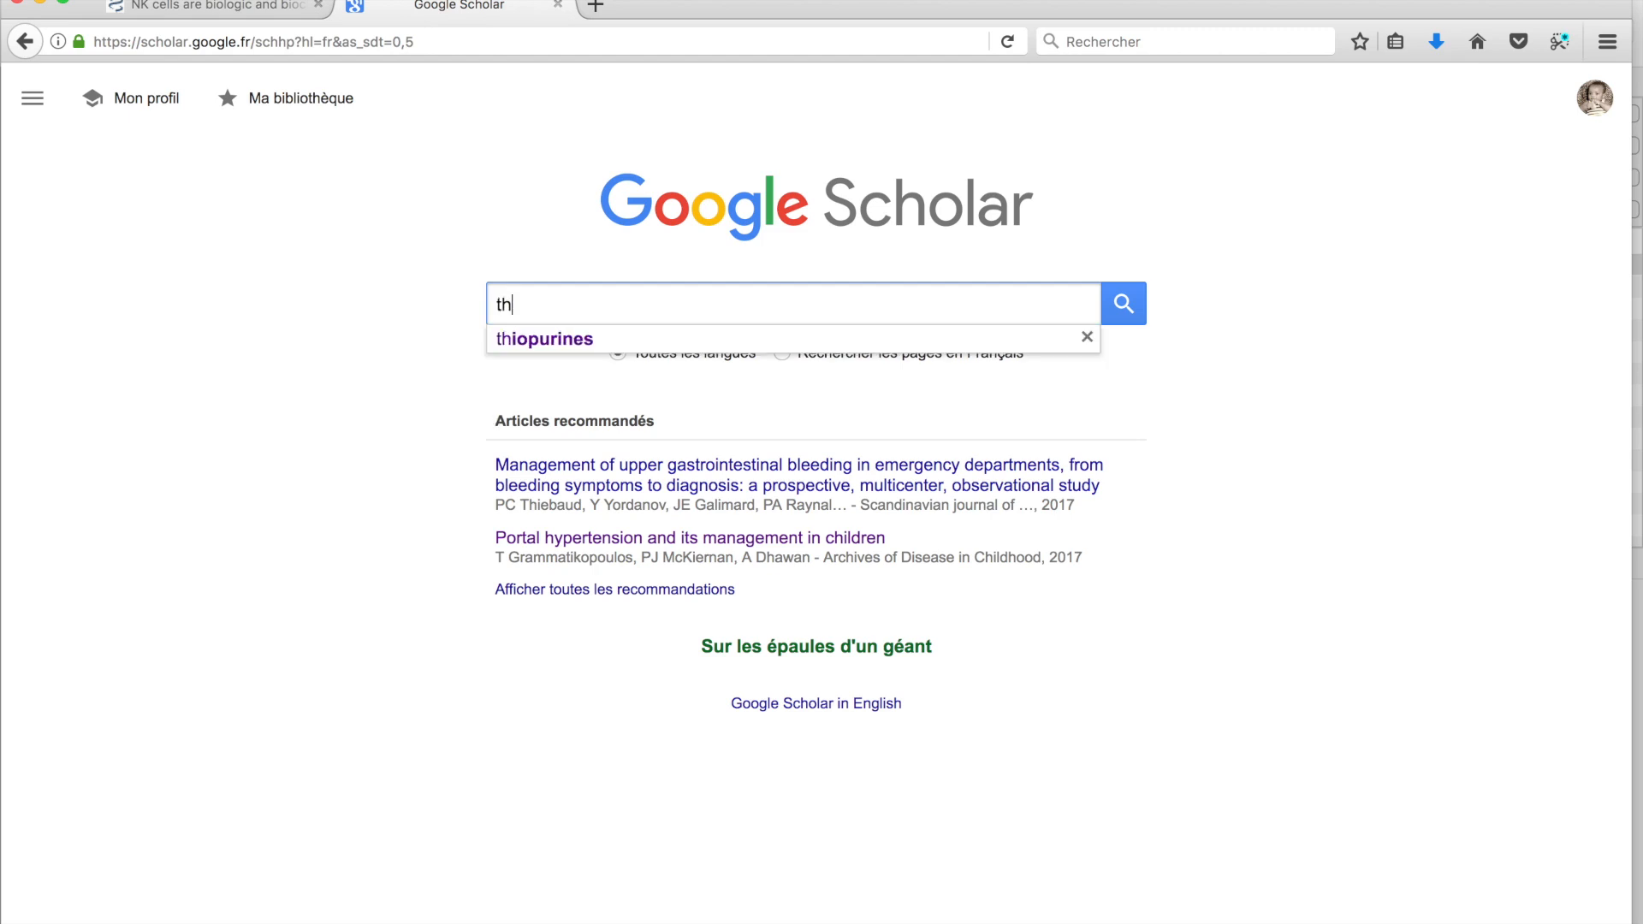
pyautogui.write('iopur')
pyautogui.press('BackSpace')
pyautogui.write('urines')
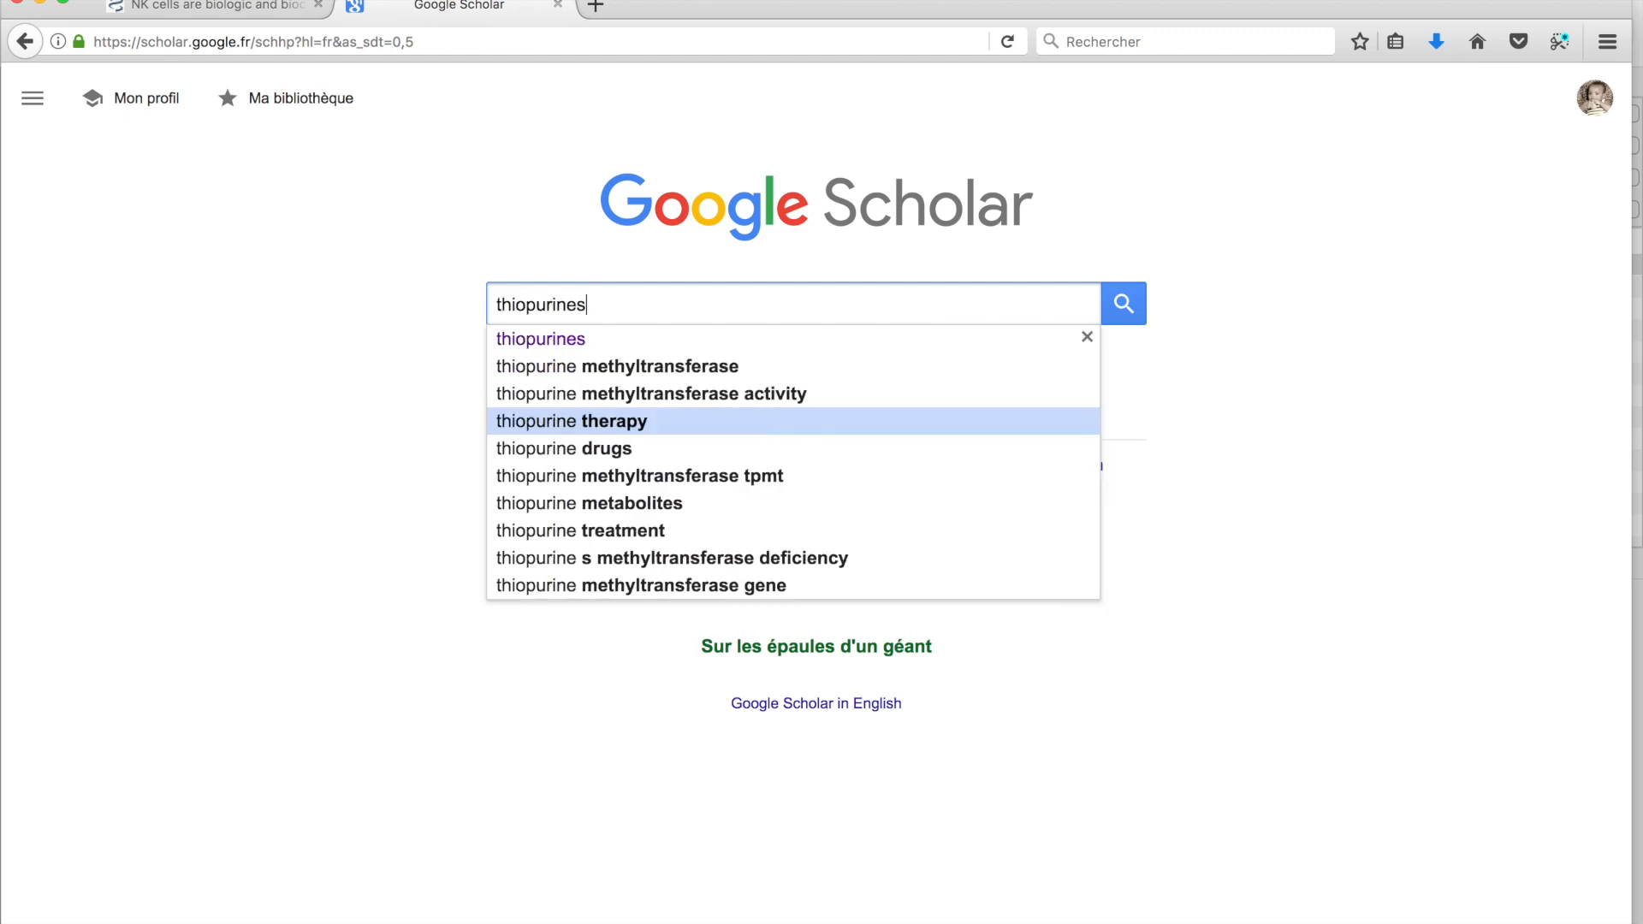
pyautogui.write(' AND')
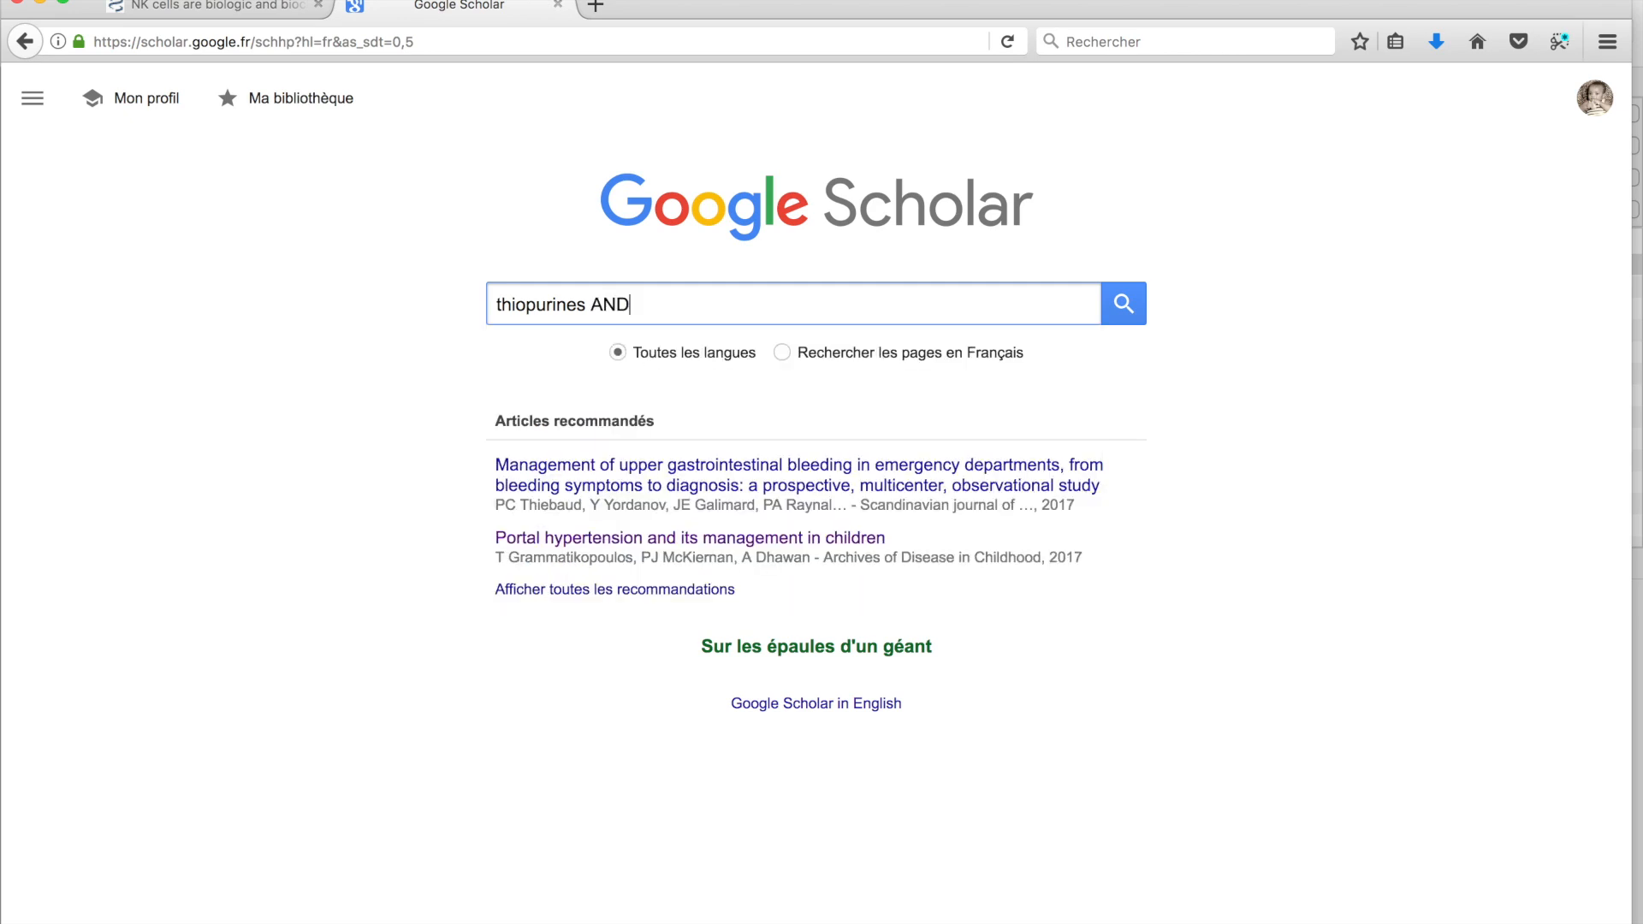
pyautogui.write(' crohn')
pyautogui.press('Return')
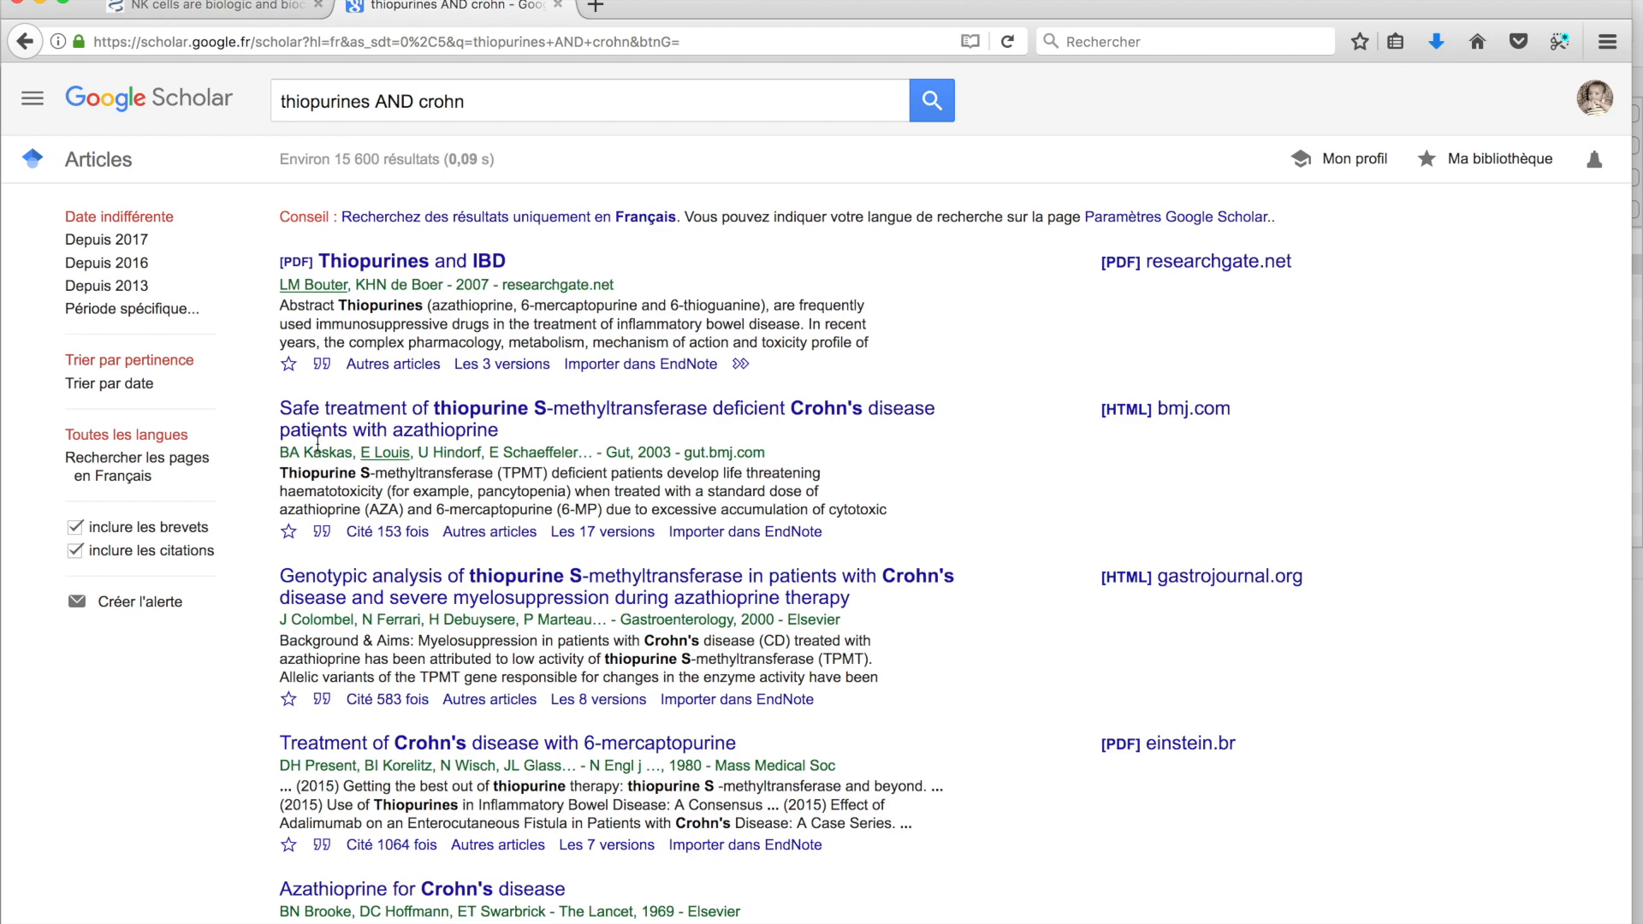
pyautogui.click(107, 243)
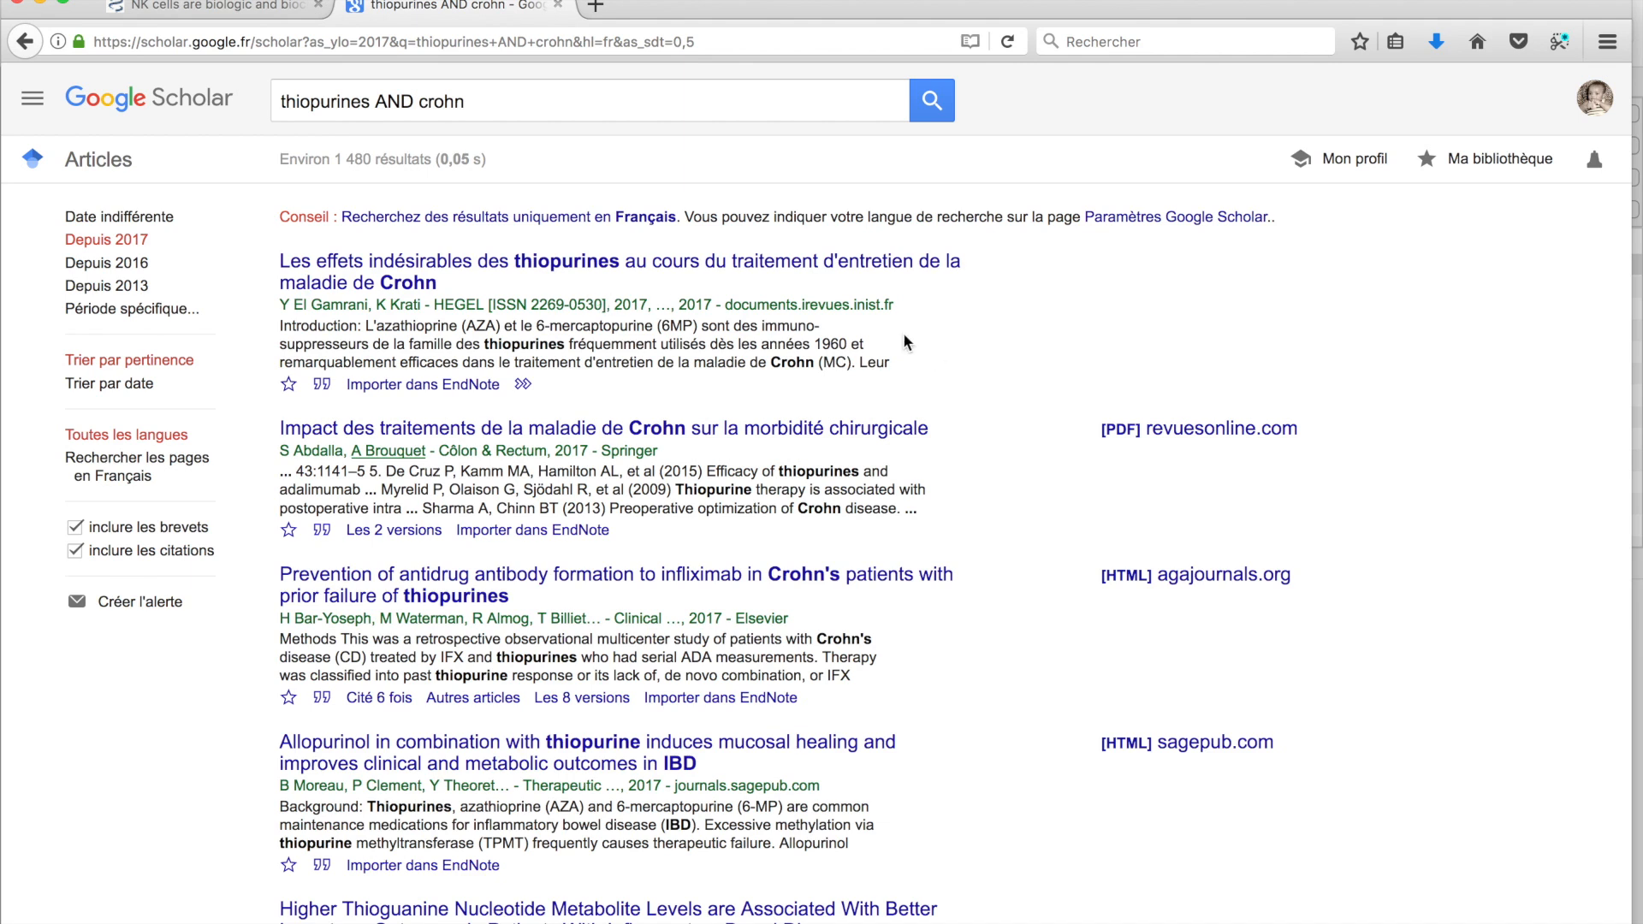
# Open the result "Les effets indésirables des thiopurines", review its abstract, and download HEGEL_2017_2_2.pdf
pyautogui.click(515, 264)
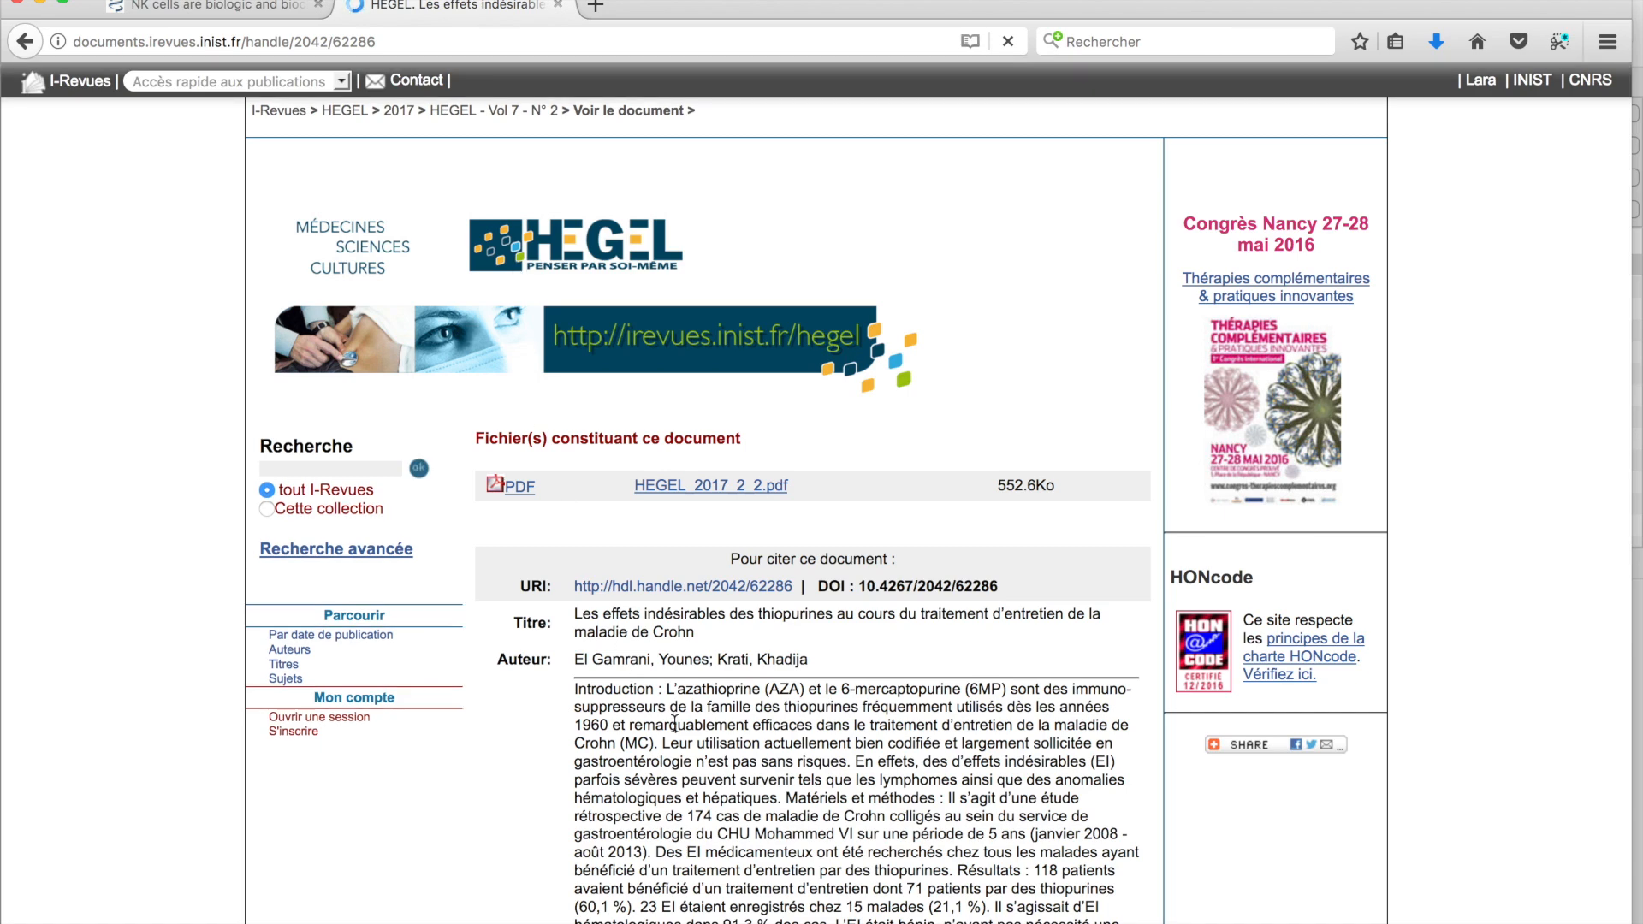
pyautogui.scroll(-2, 675, 724)
pyautogui.scroll(-2, 675, 723)
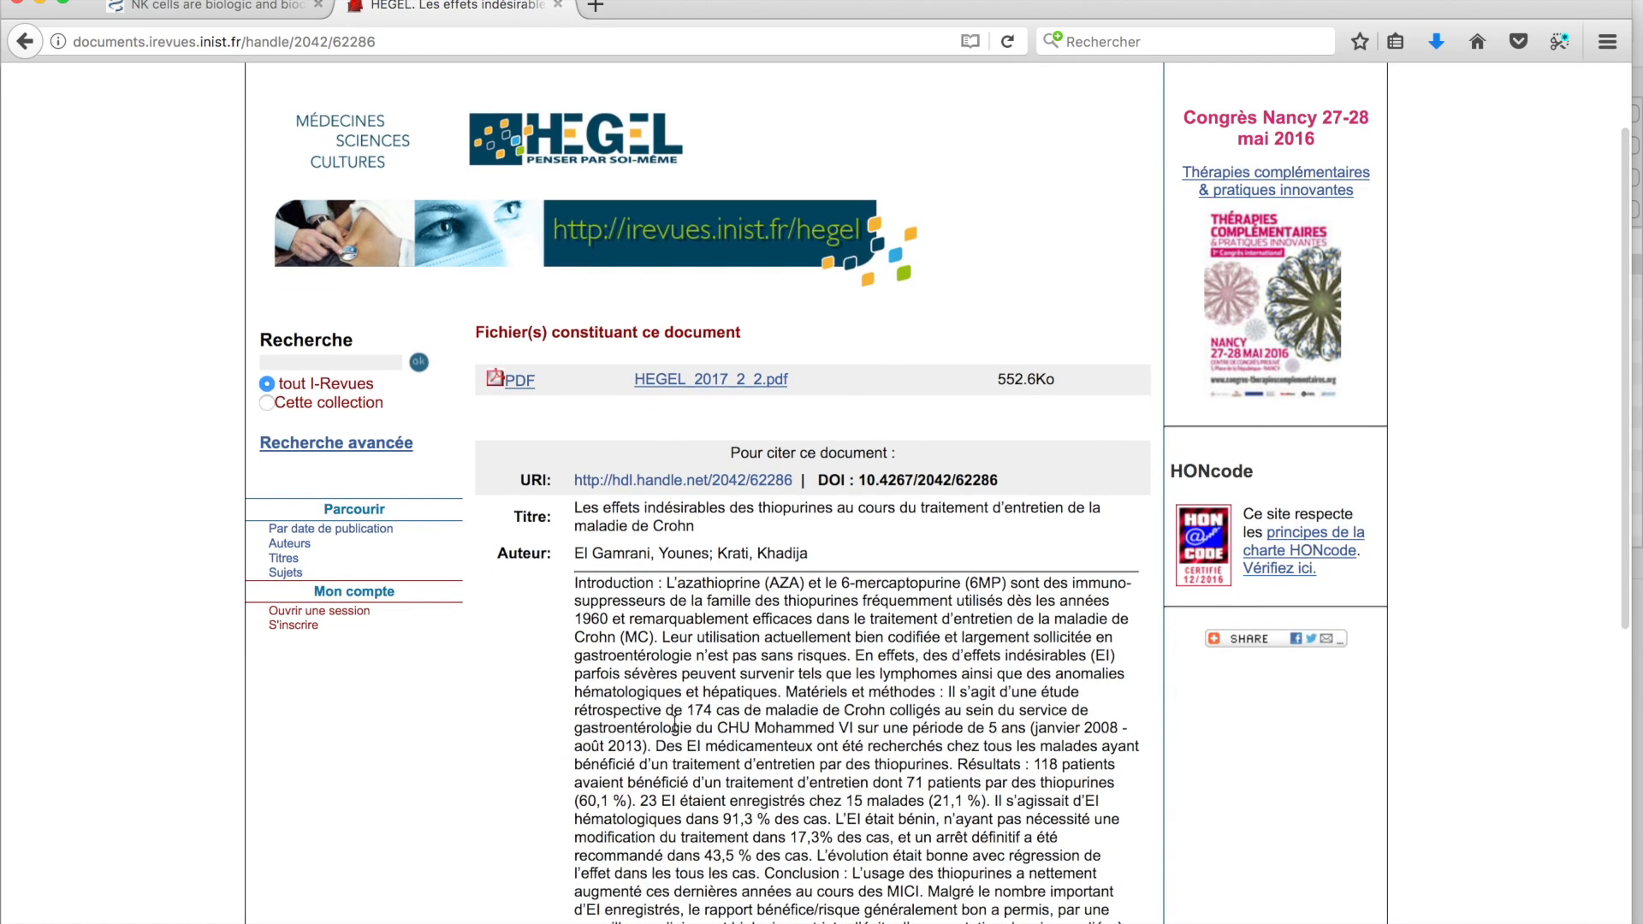
pyautogui.scroll(-10, 675, 724)
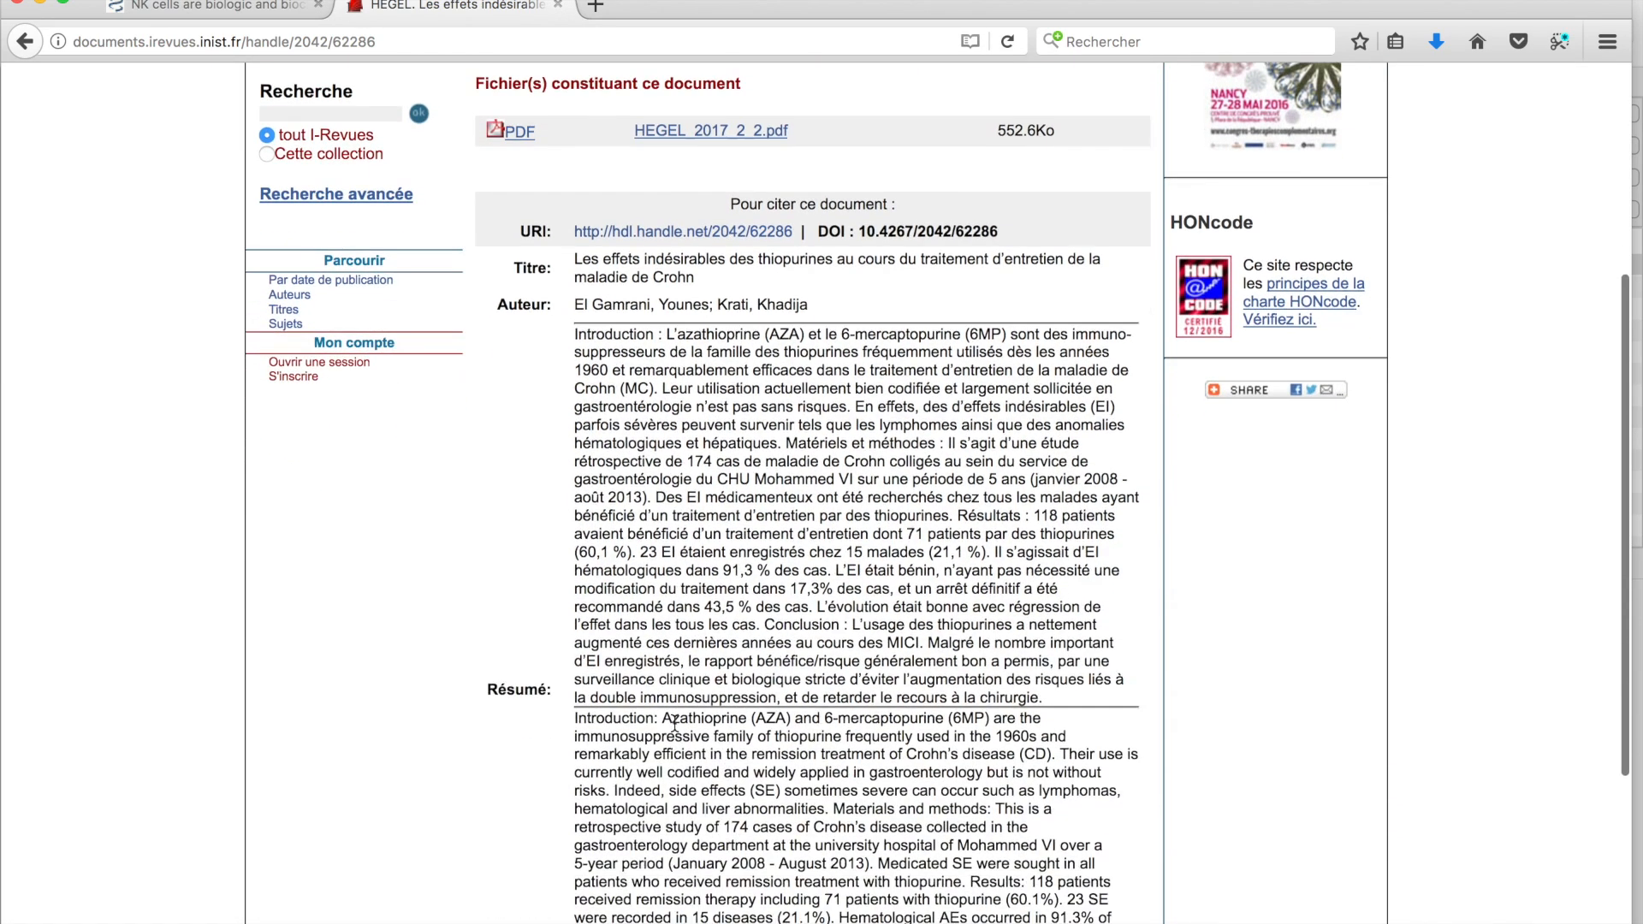
pyautogui.scroll(14, 675, 724)
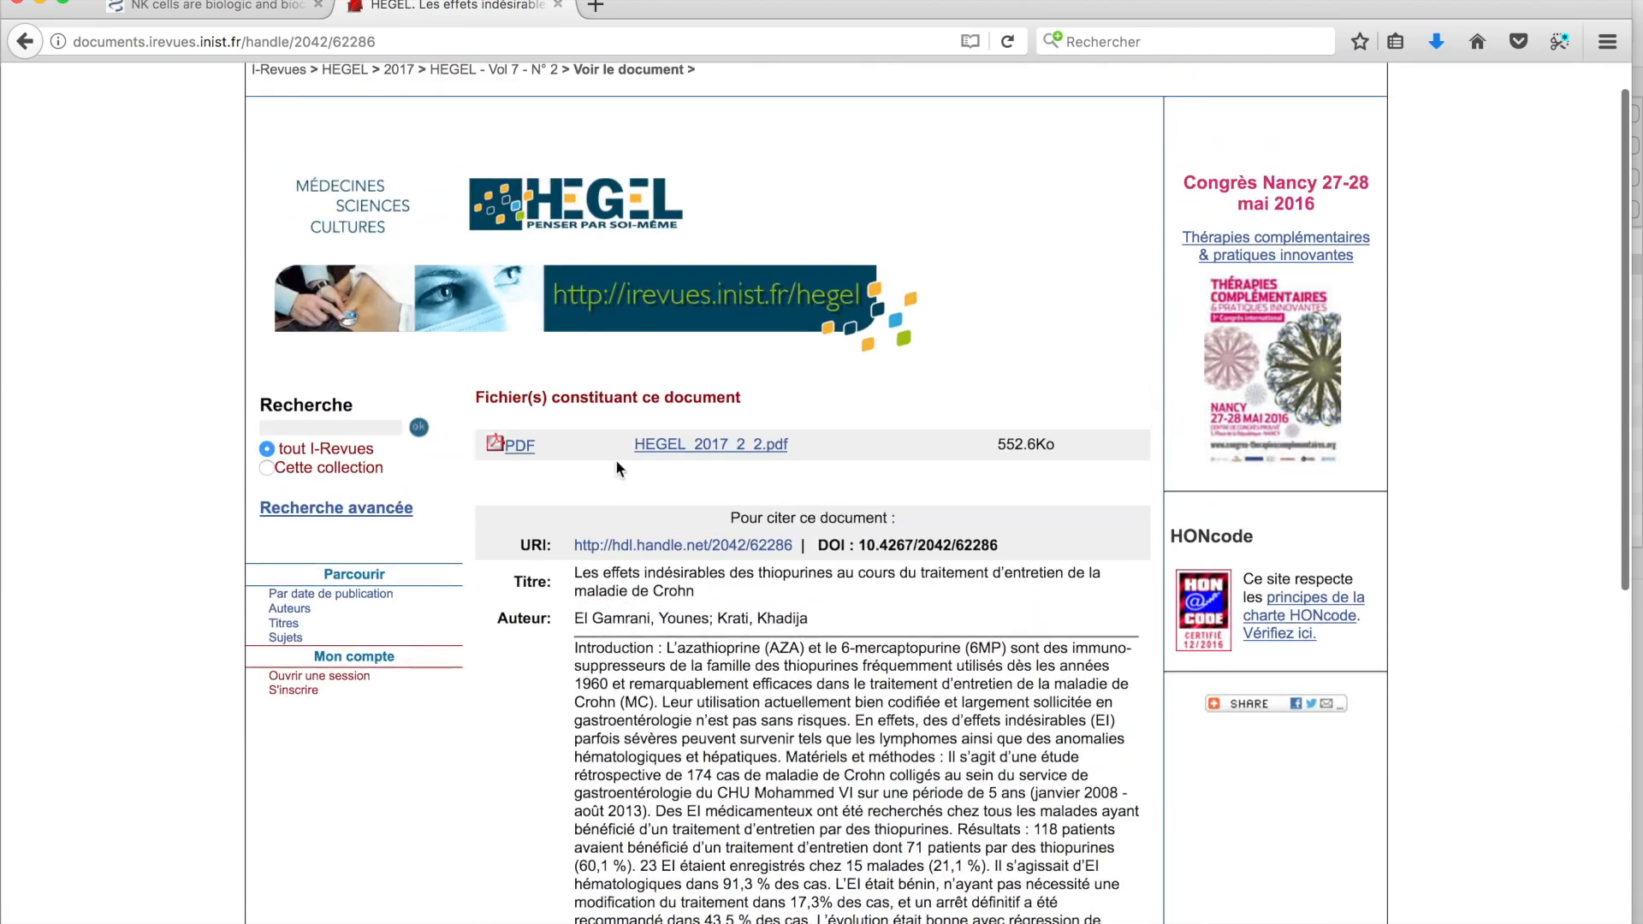
pyautogui.click(687, 445)
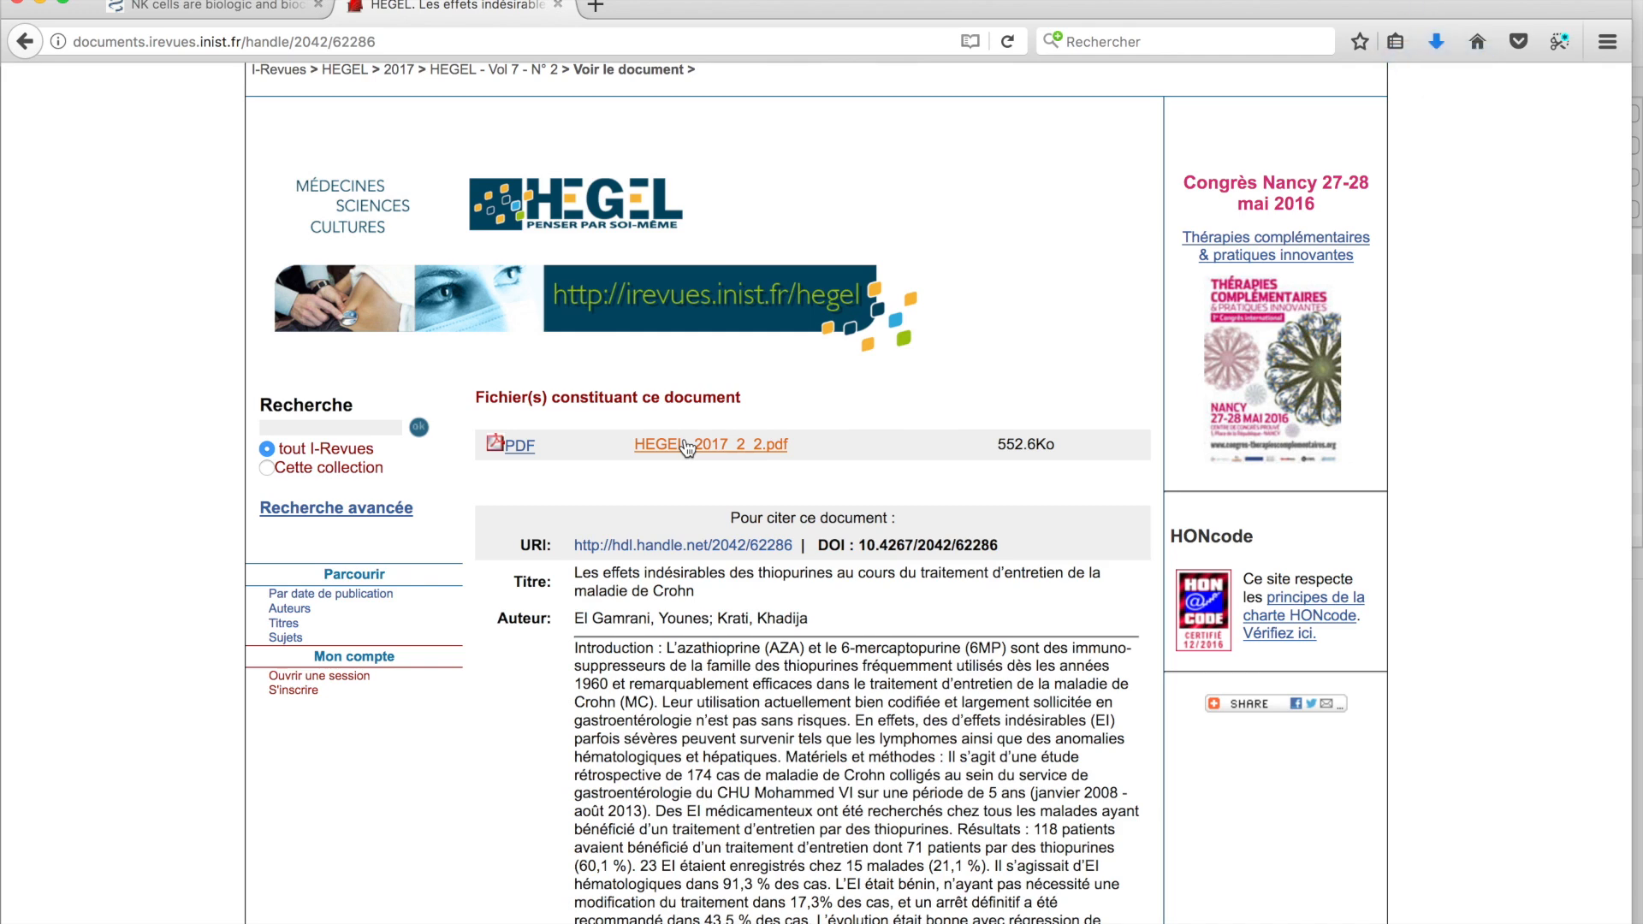
# Return to the Scholar results and save the bibliography manager setting that shows citation import links for EndNote
pyautogui.click(23, 43)
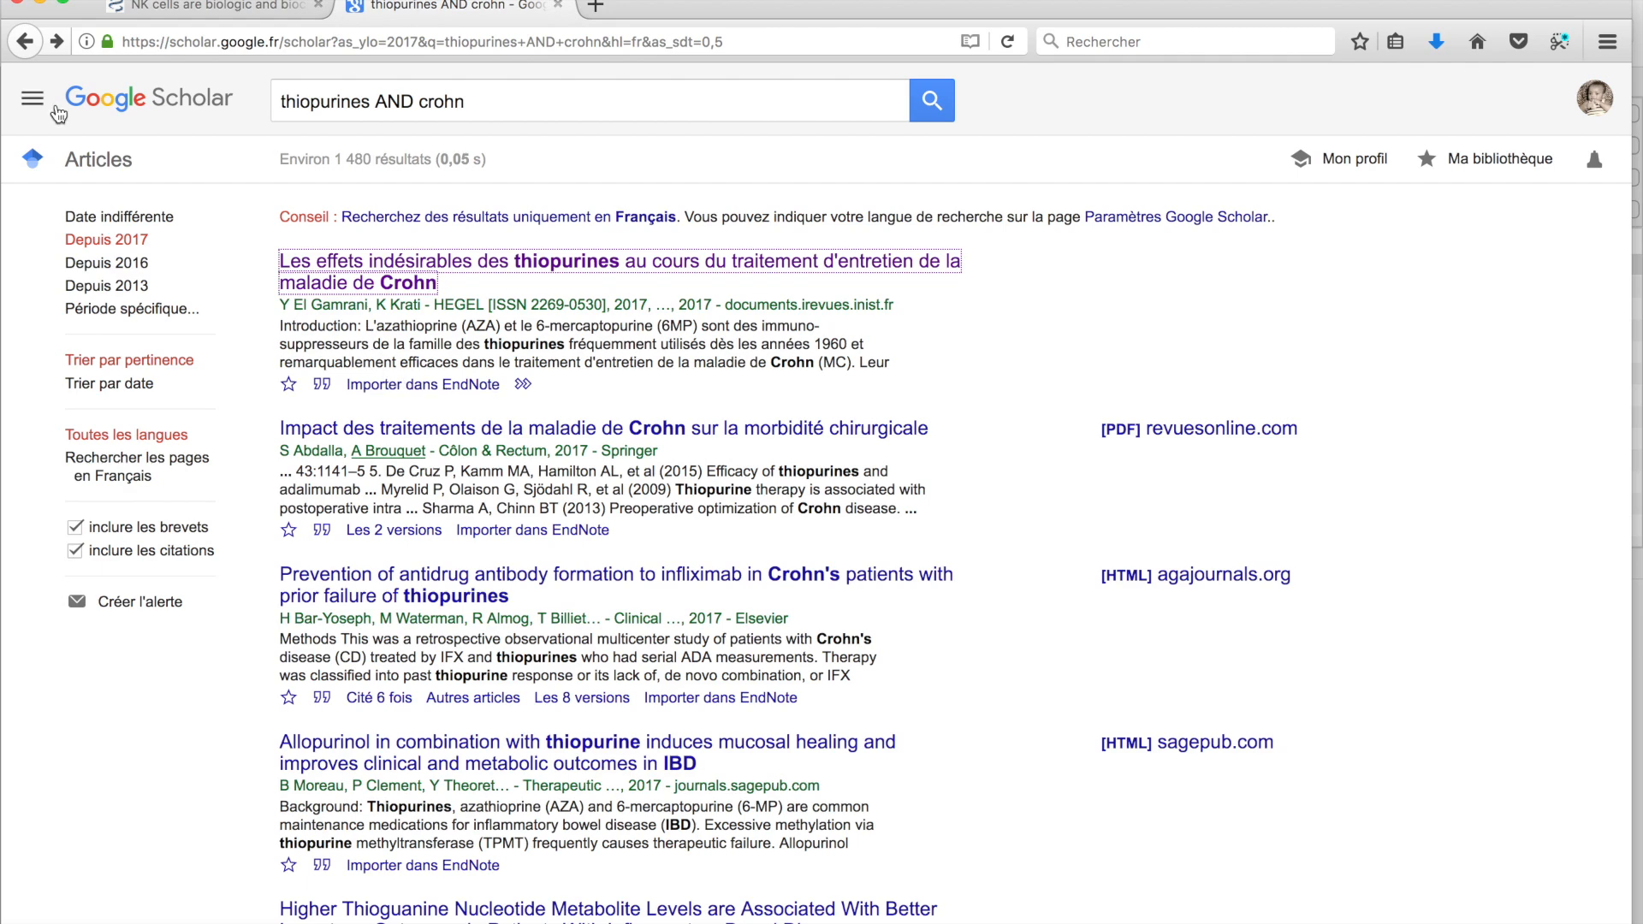
pyautogui.click(31, 107)
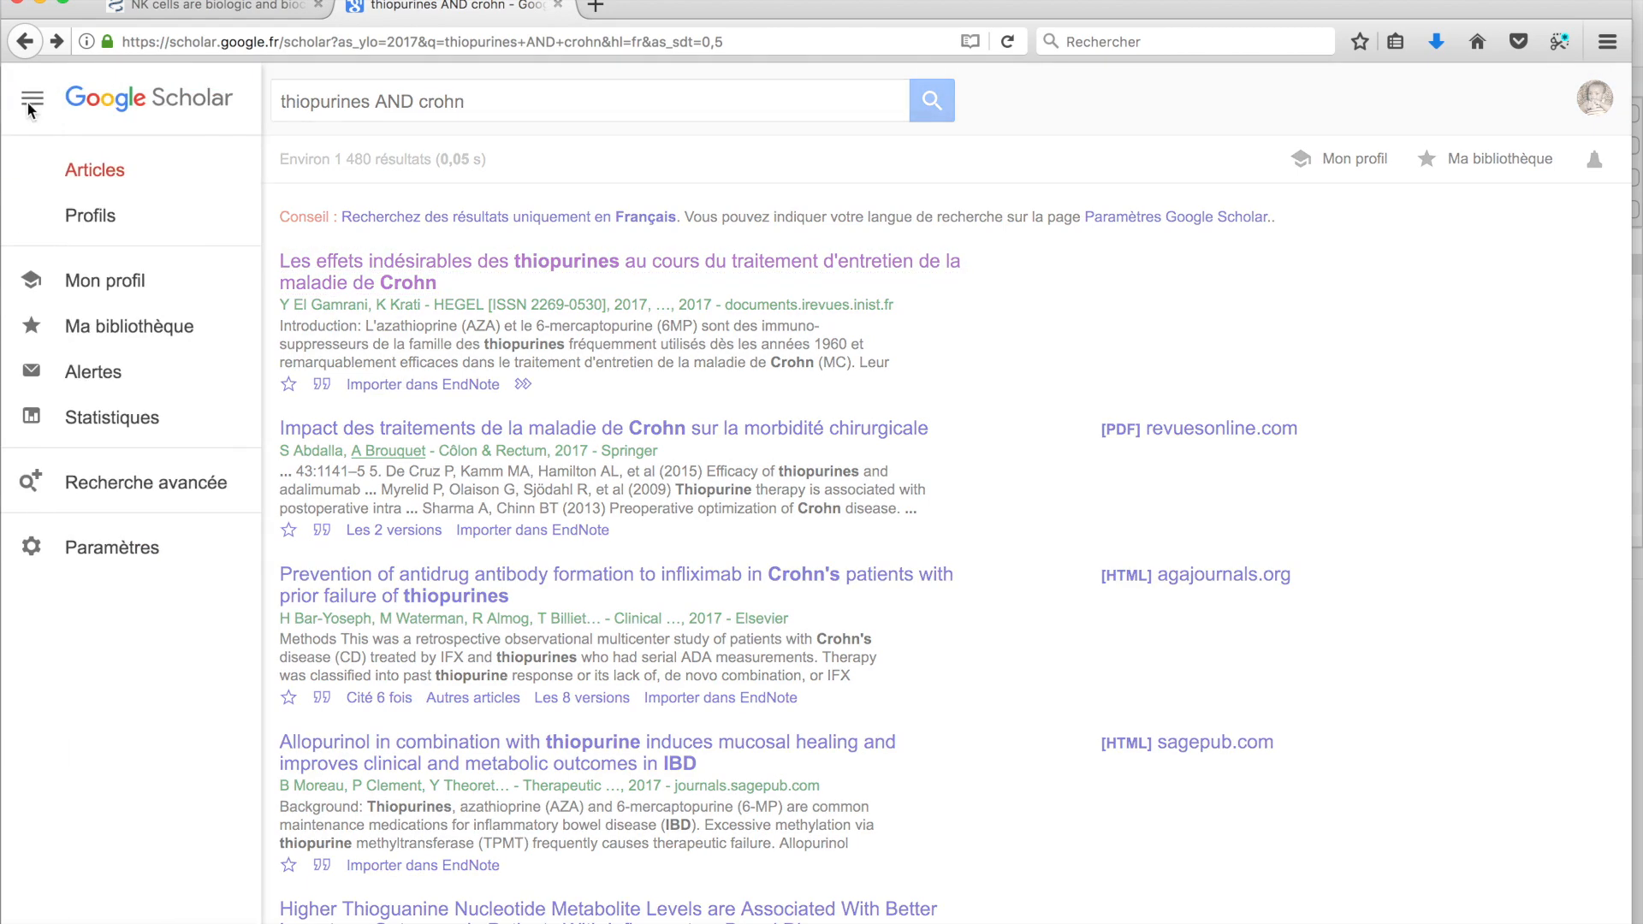
pyautogui.click(117, 547)
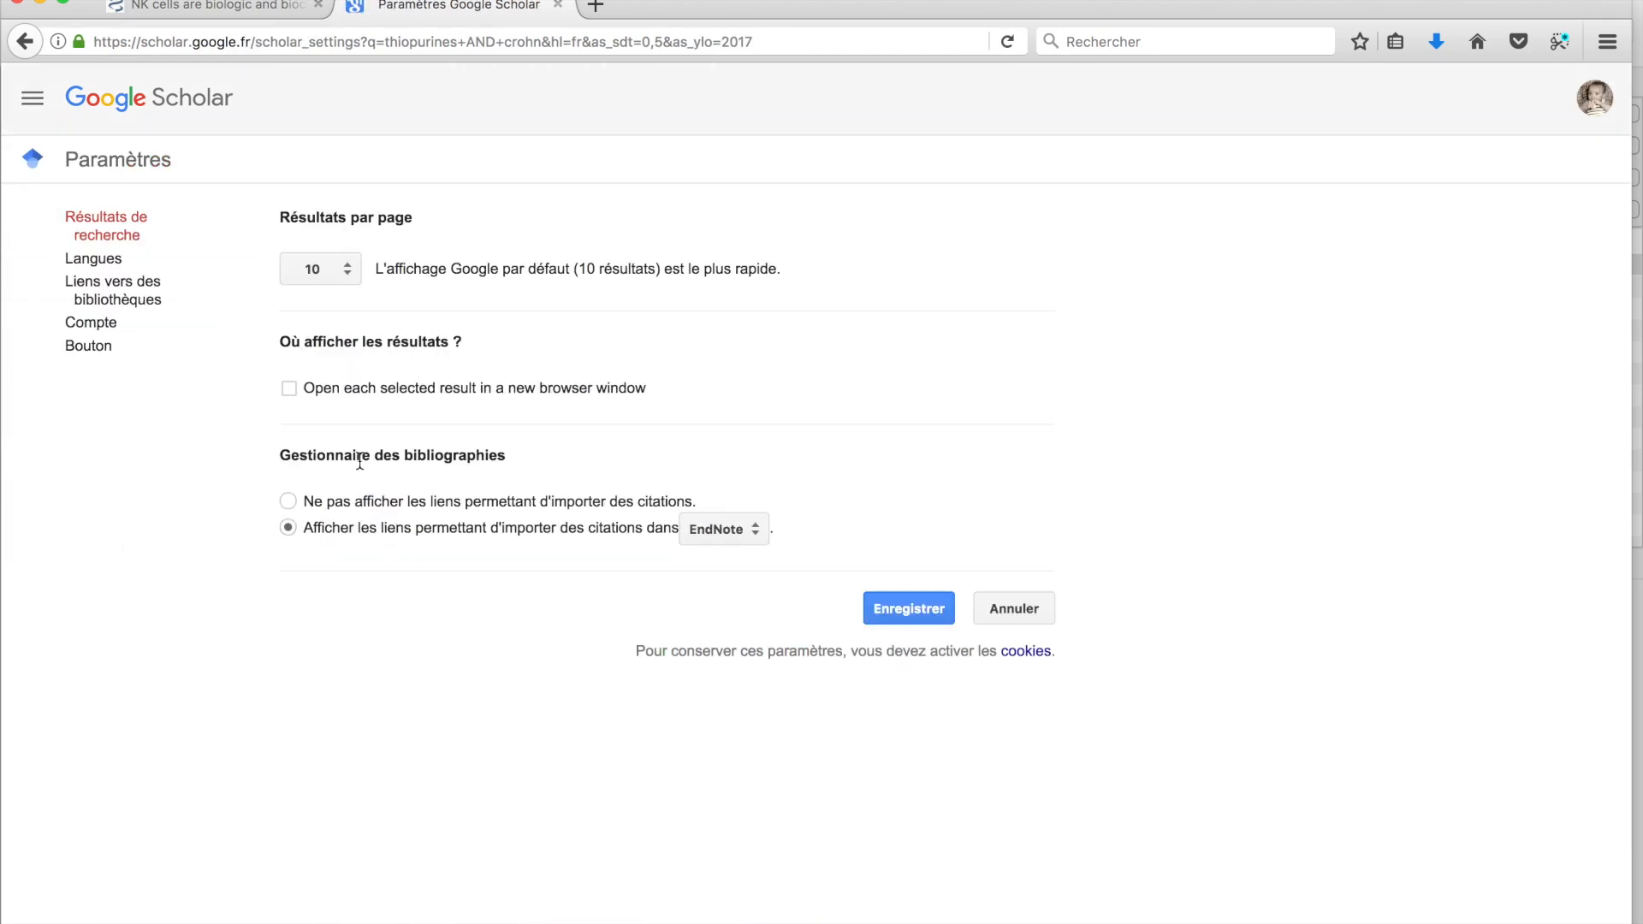
pyautogui.moveTo(279, 462); pyautogui.dragTo(510, 468)
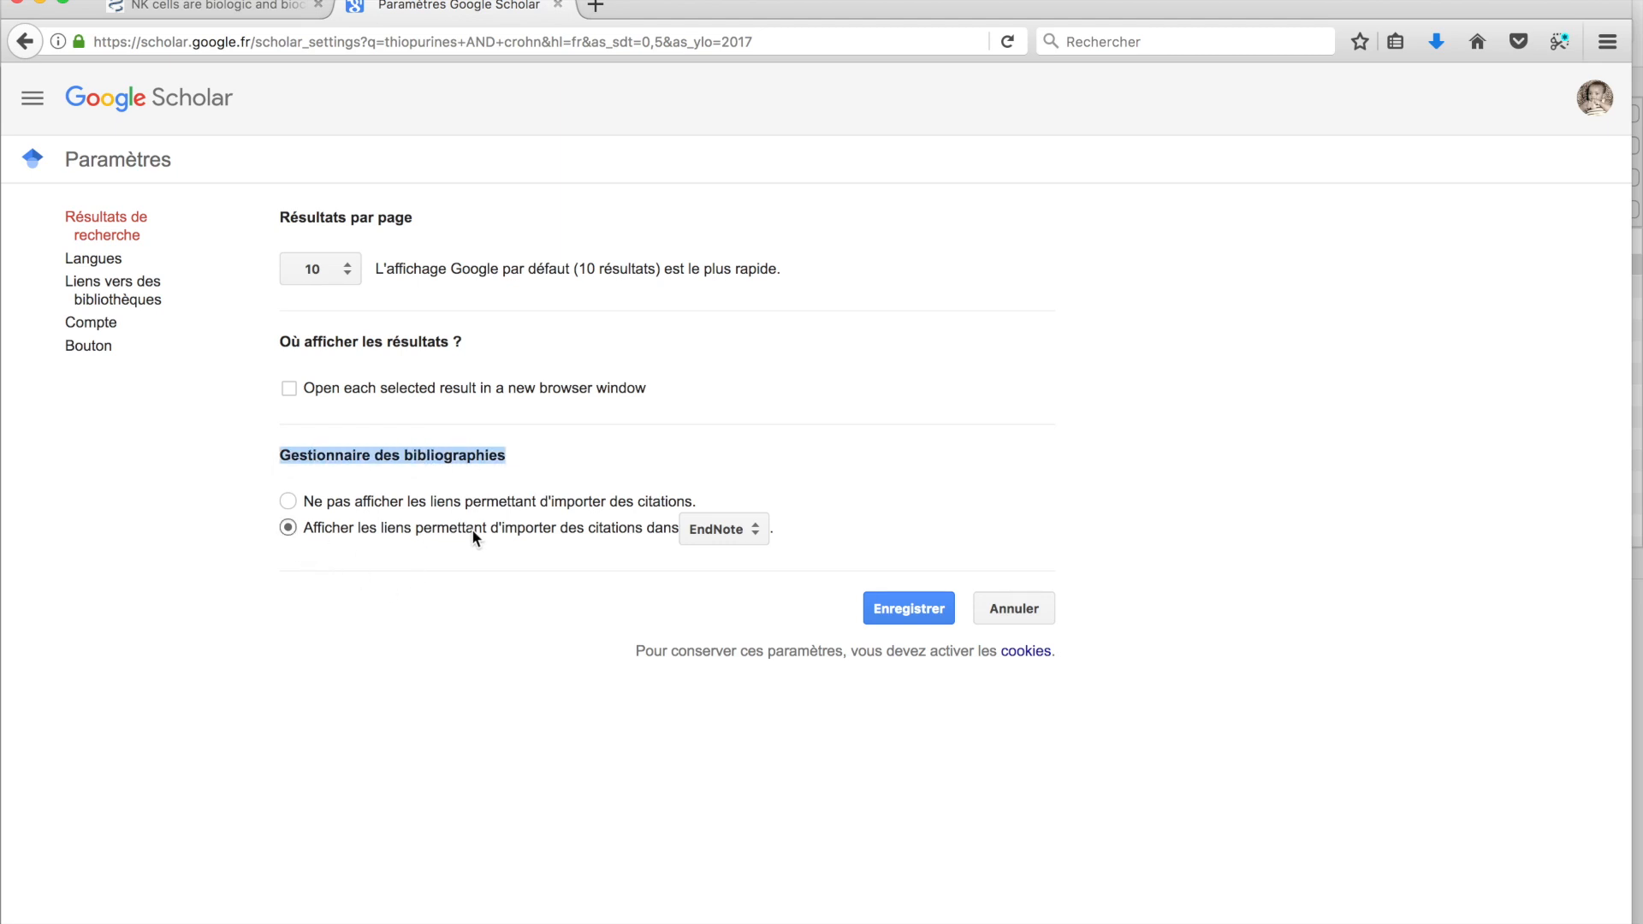
pyautogui.click(716, 528)
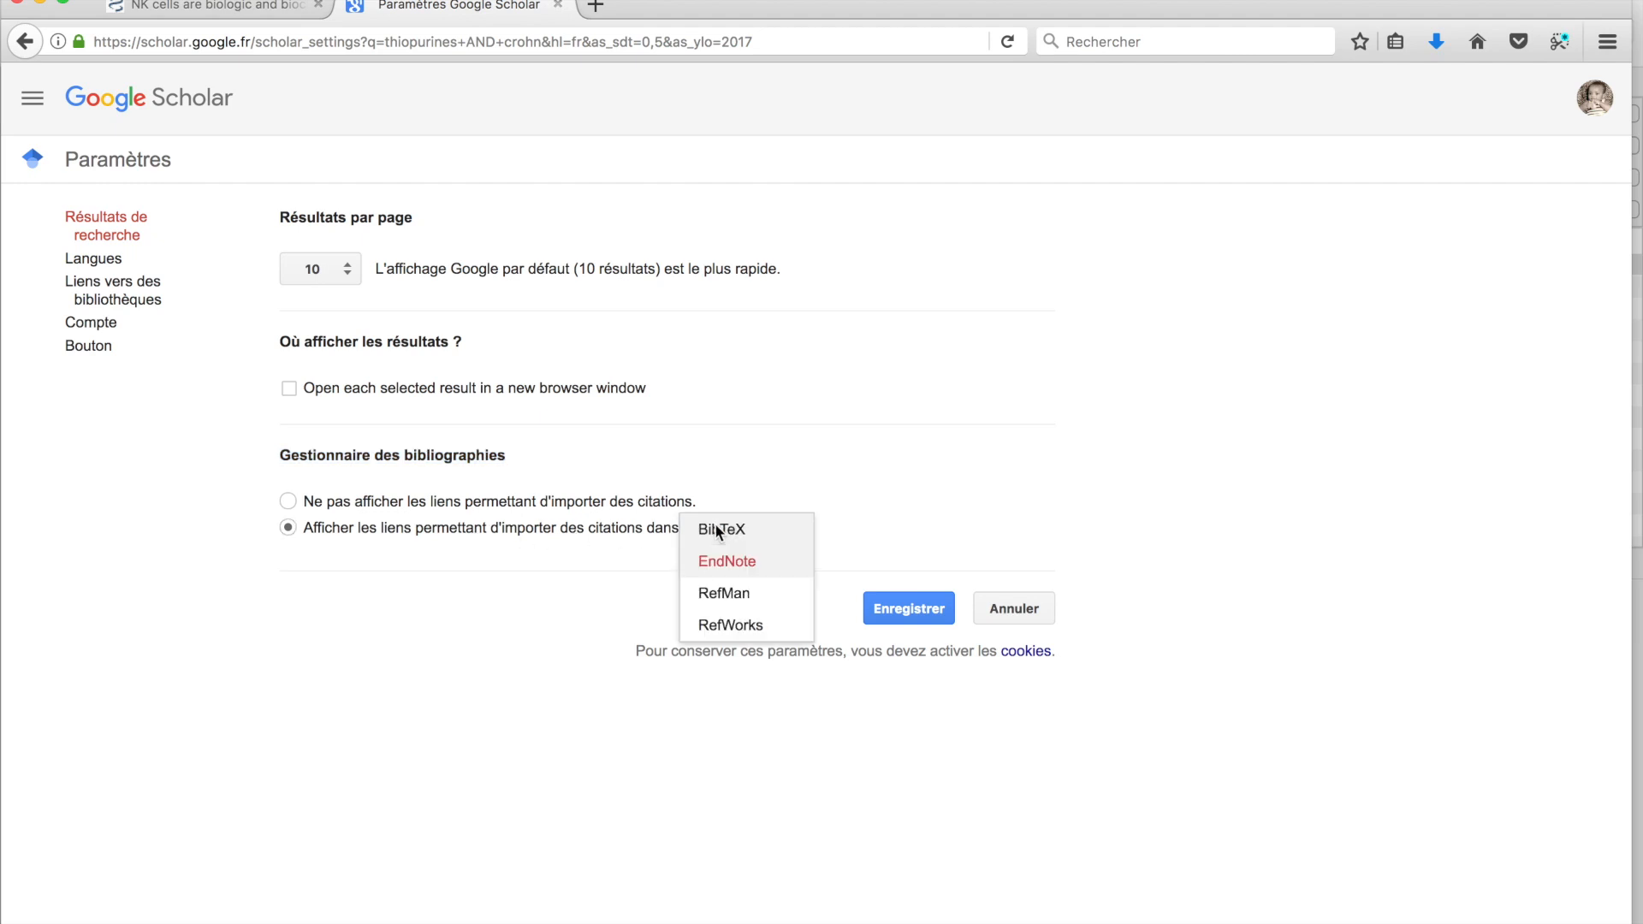
pyautogui.click(716, 558)
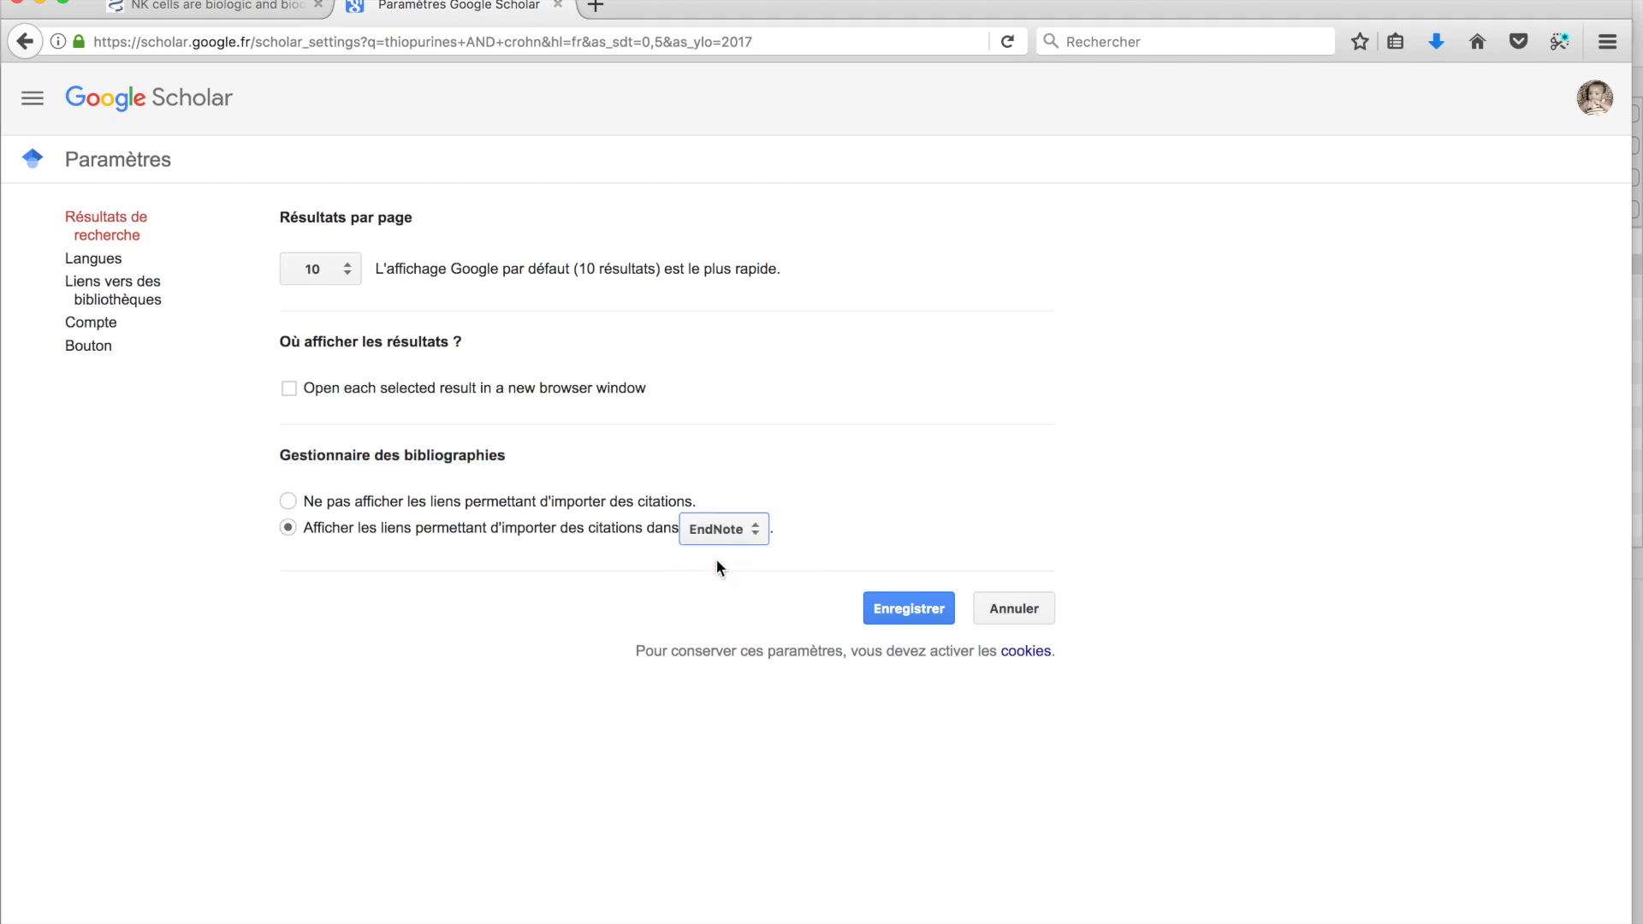
pyautogui.click(890, 599)
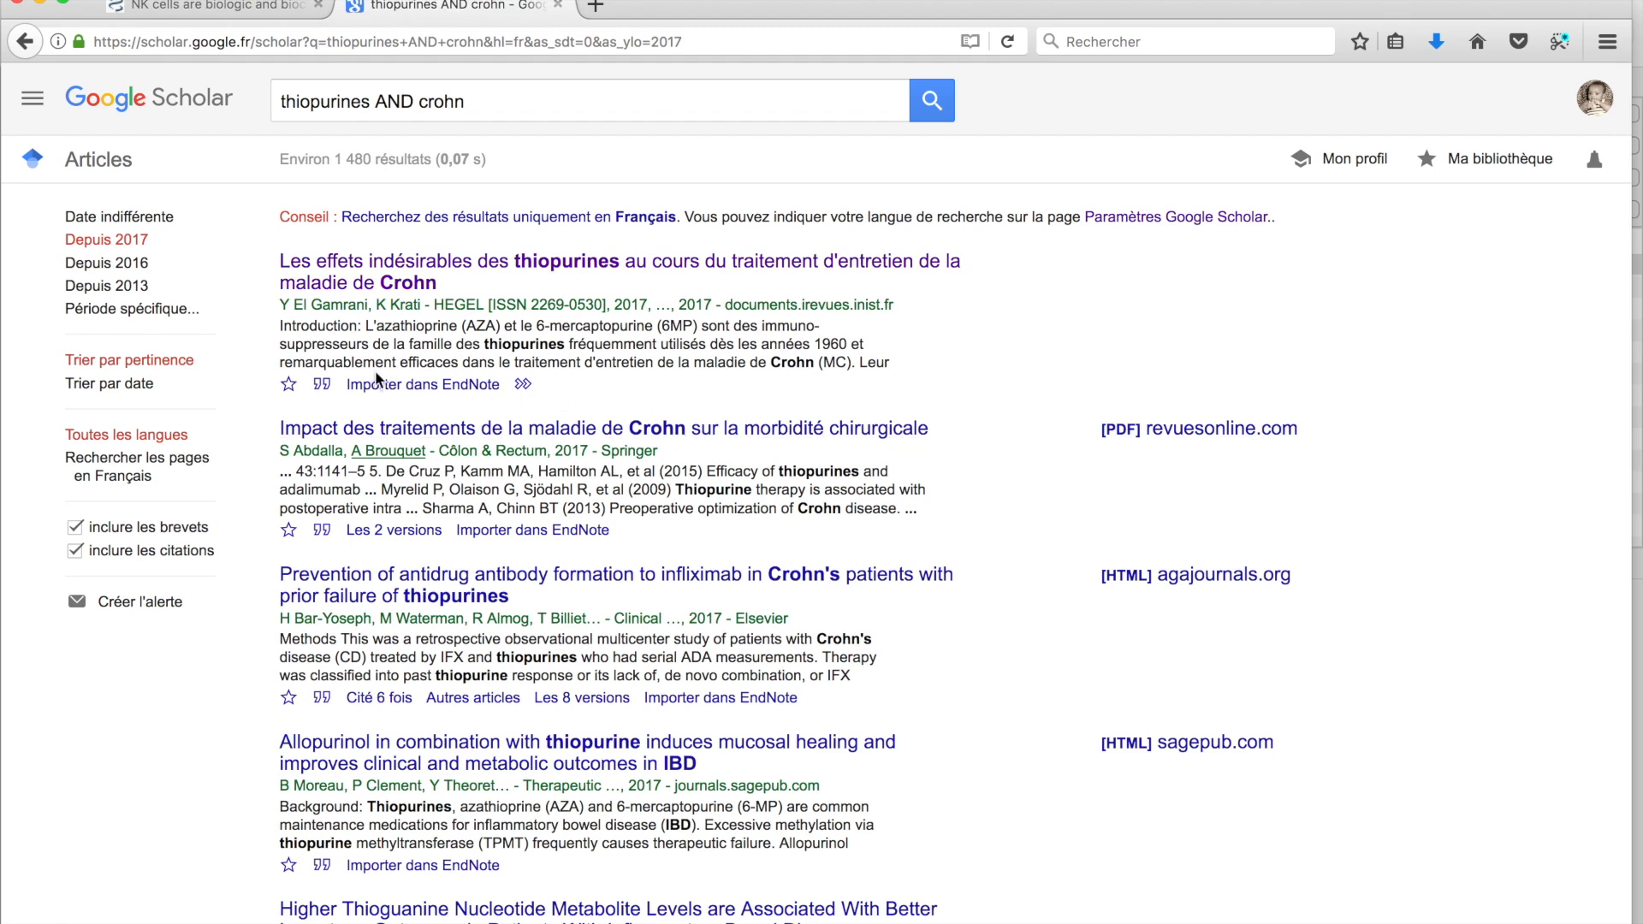
# Import the citation of "Les effets indésirables des thiopurines" into EndNote and run Find Full Text on it
pyautogui.click(446, 392)
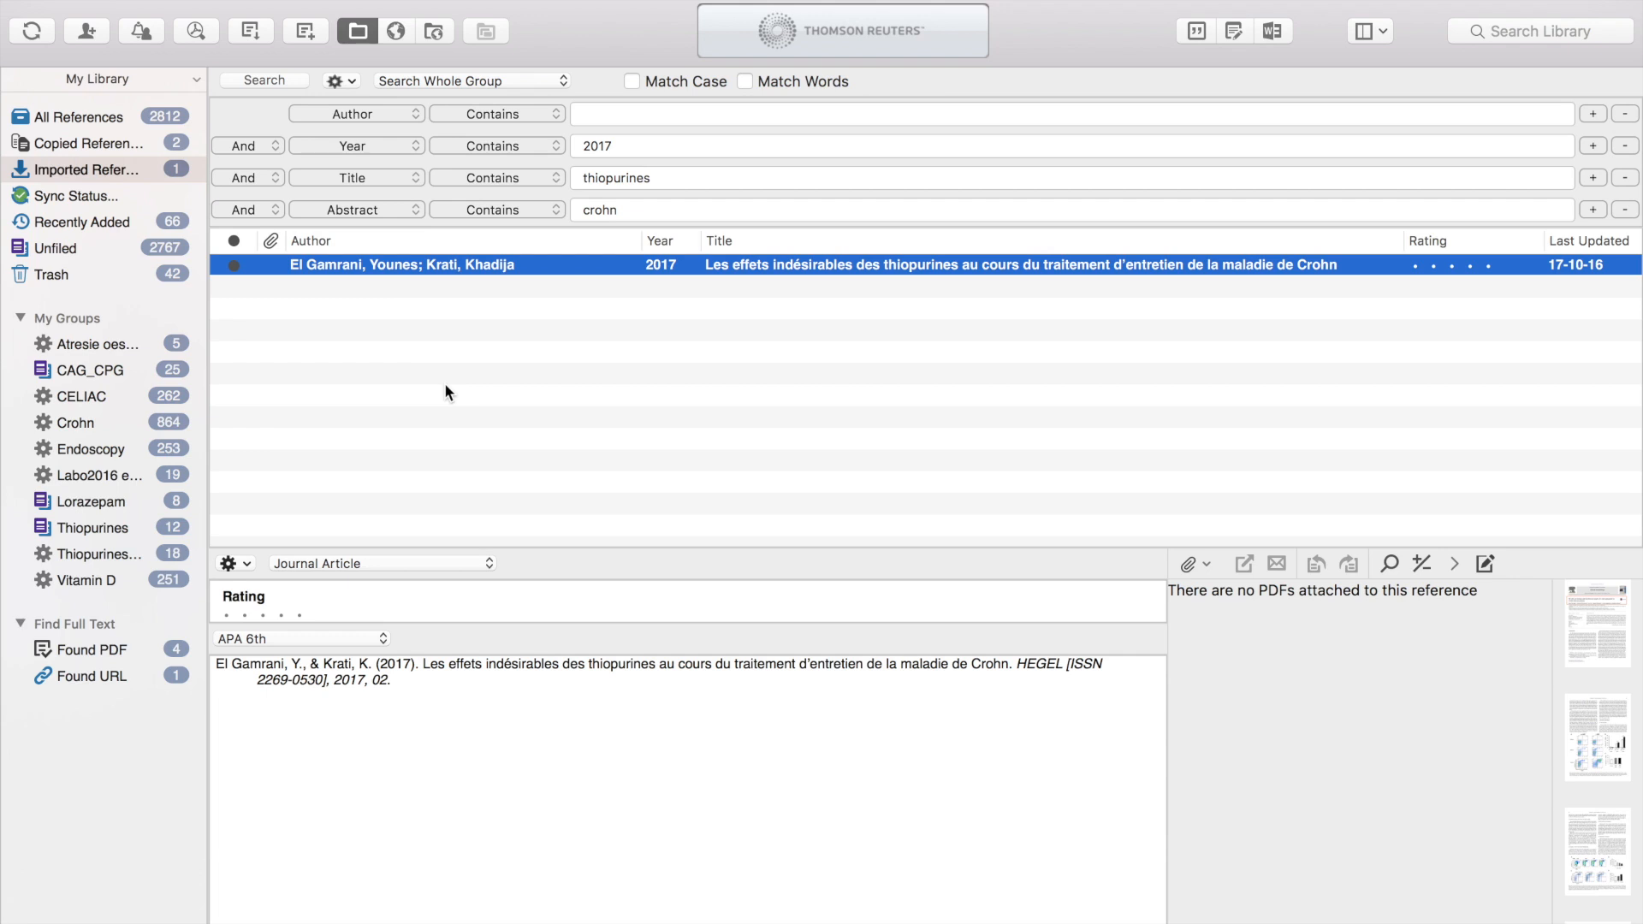
pyautogui.rightClick(488, 269)
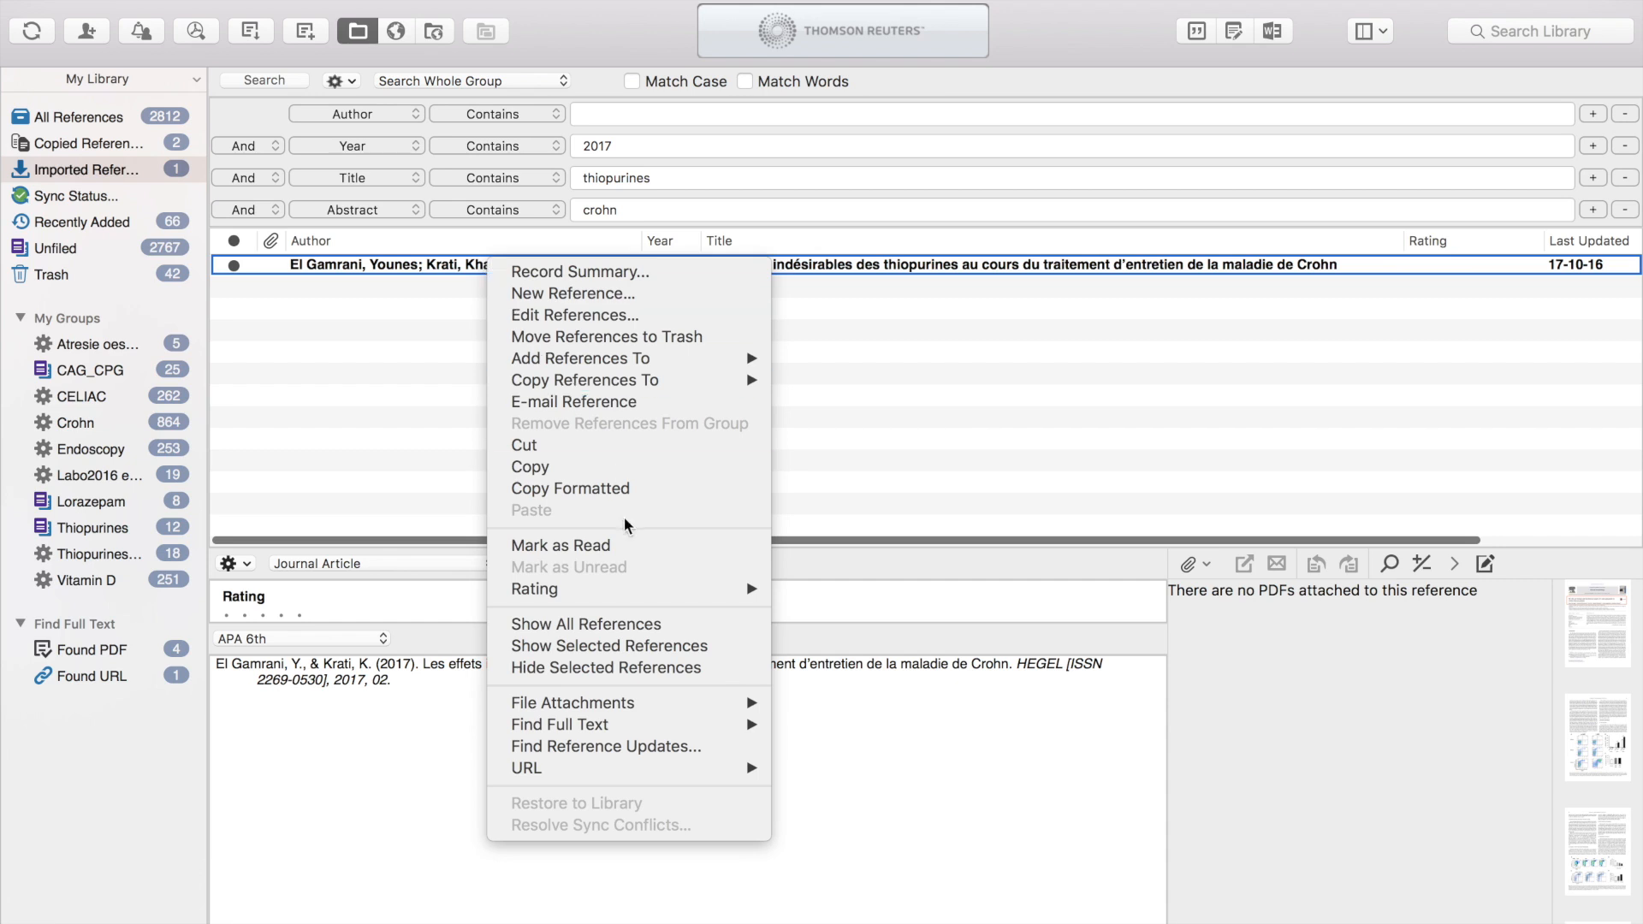
pyautogui.moveTo(650, 725)
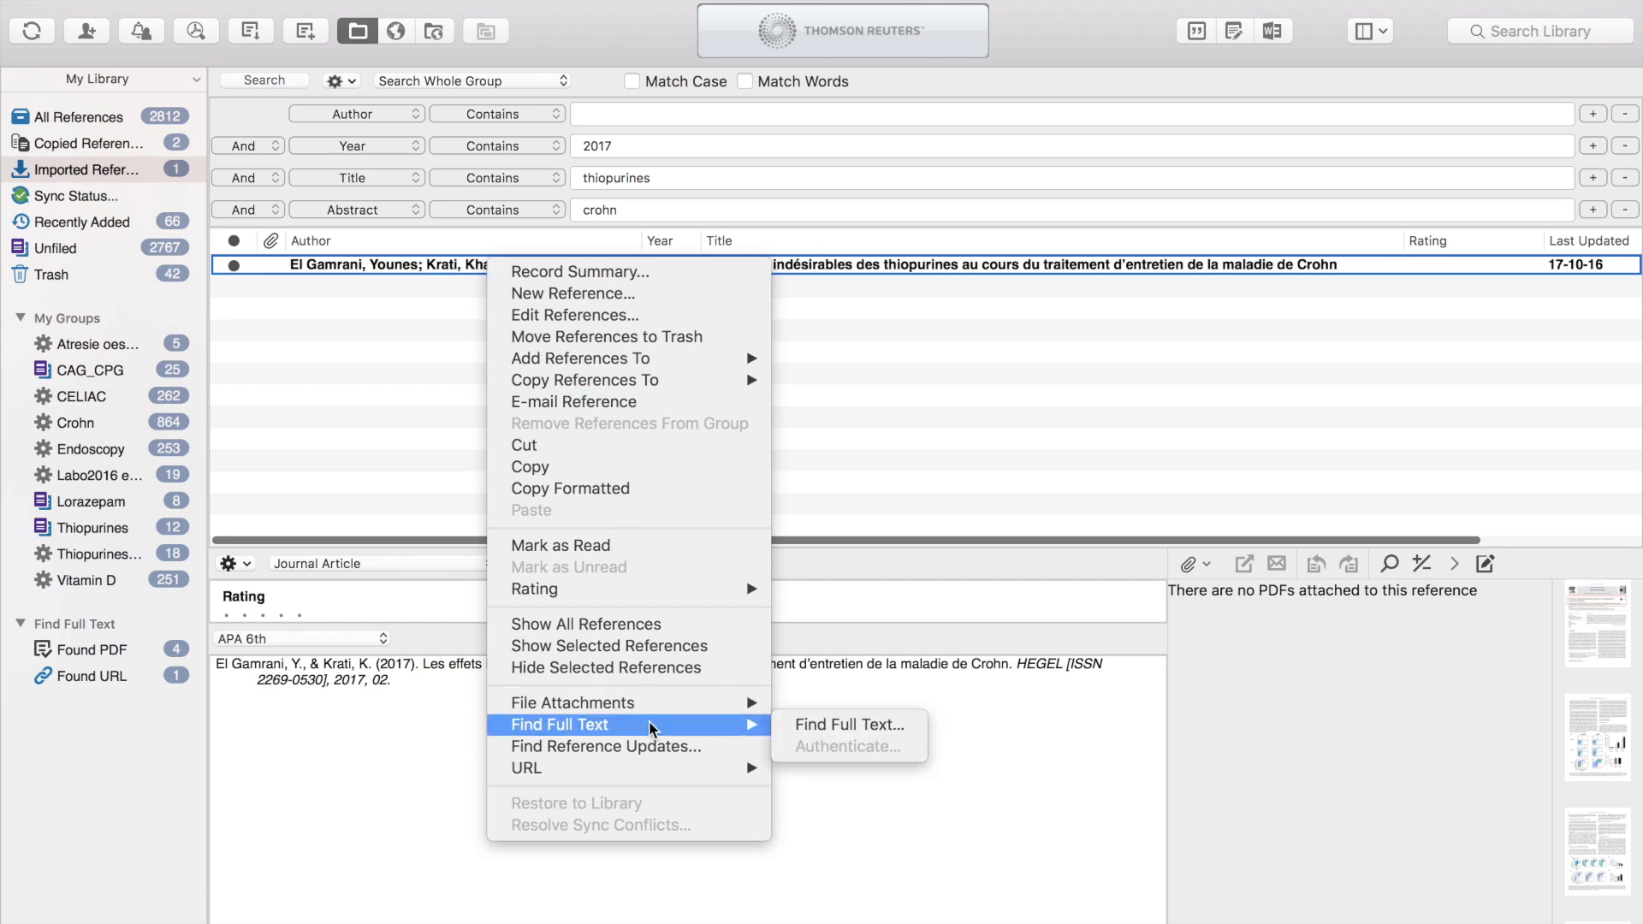
pyautogui.click(817, 726)
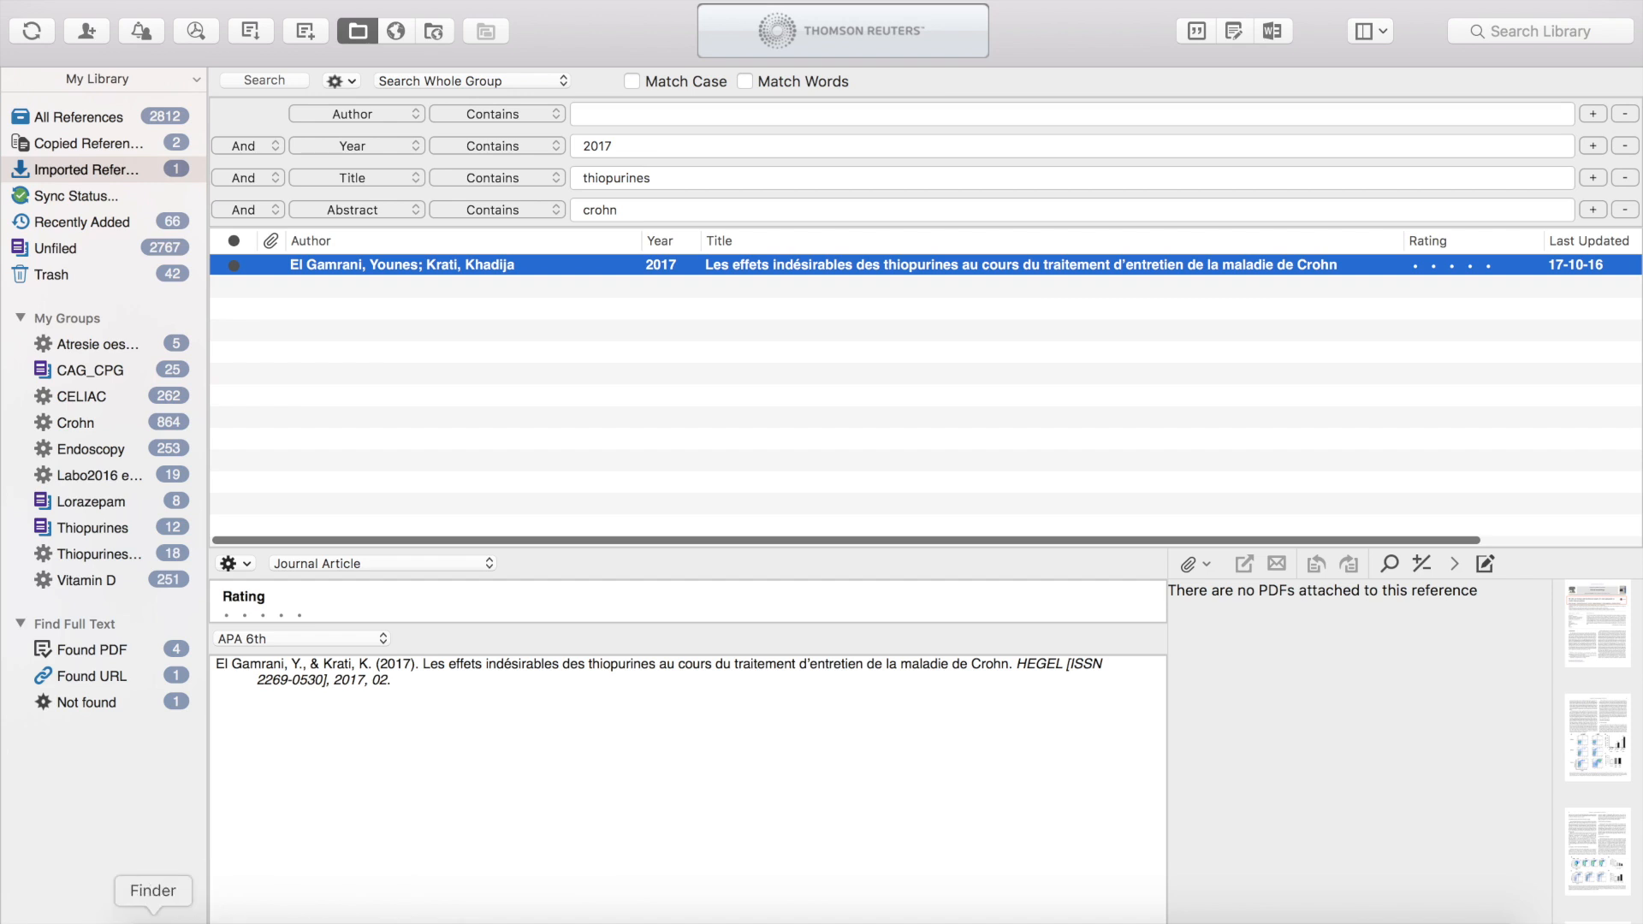
# Look in Finder for the downloaded HEGEL article PDF in the _Temp folder of Documents, and return to EndNote
pyautogui.click(152, 915)
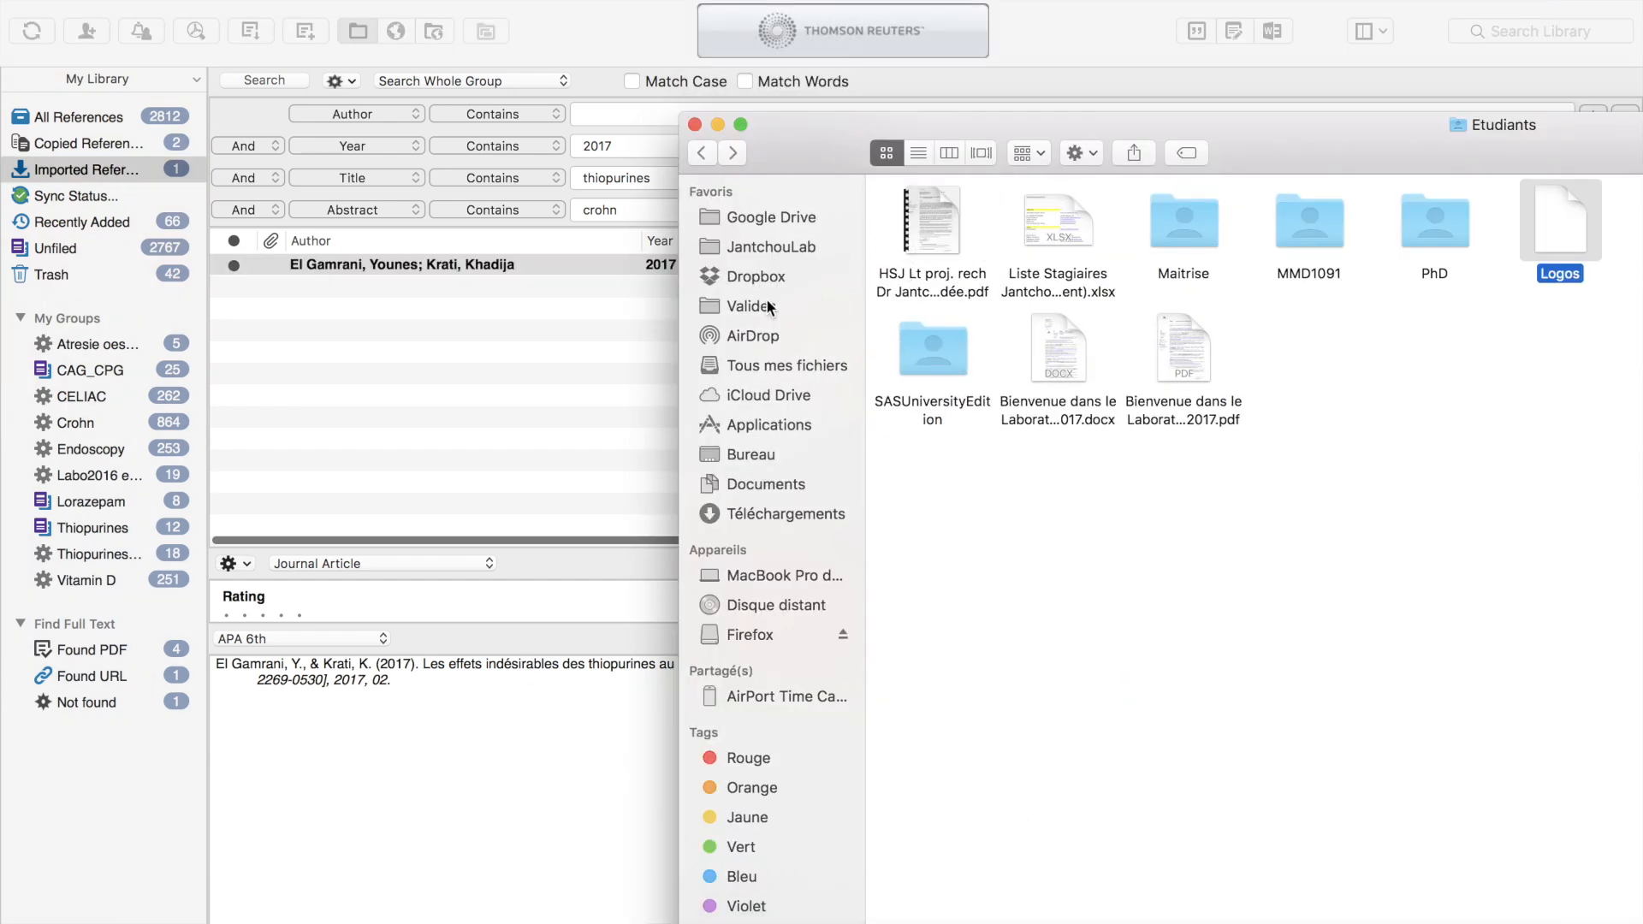
pyautogui.click(755, 481)
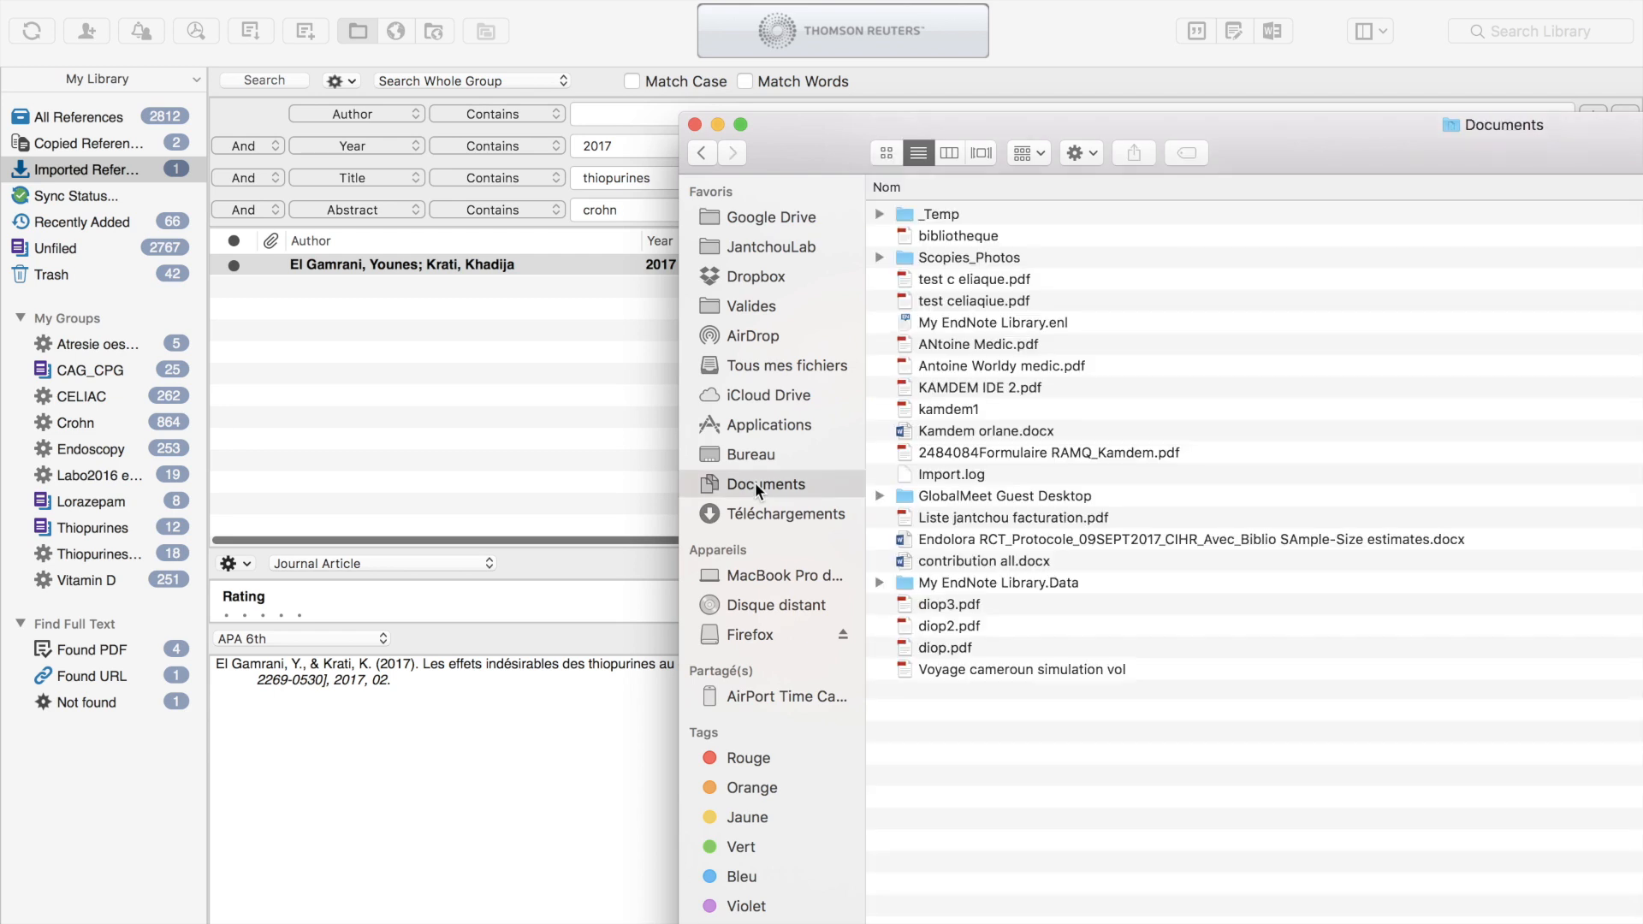
pyautogui.doubleClick(928, 215)
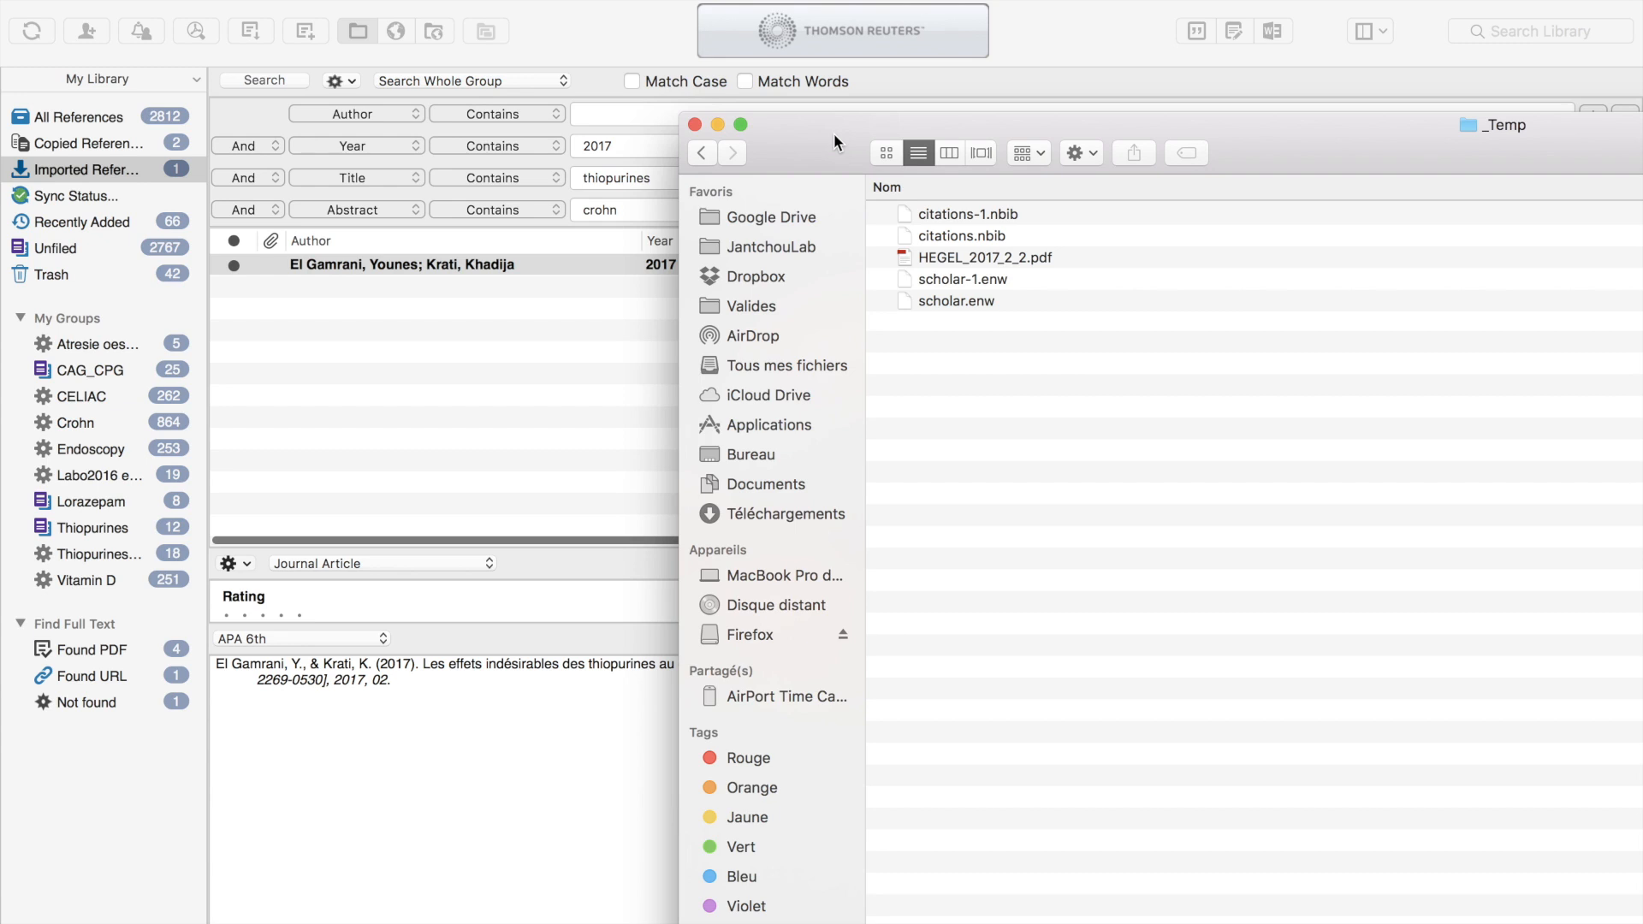
pyautogui.click(542, 354)
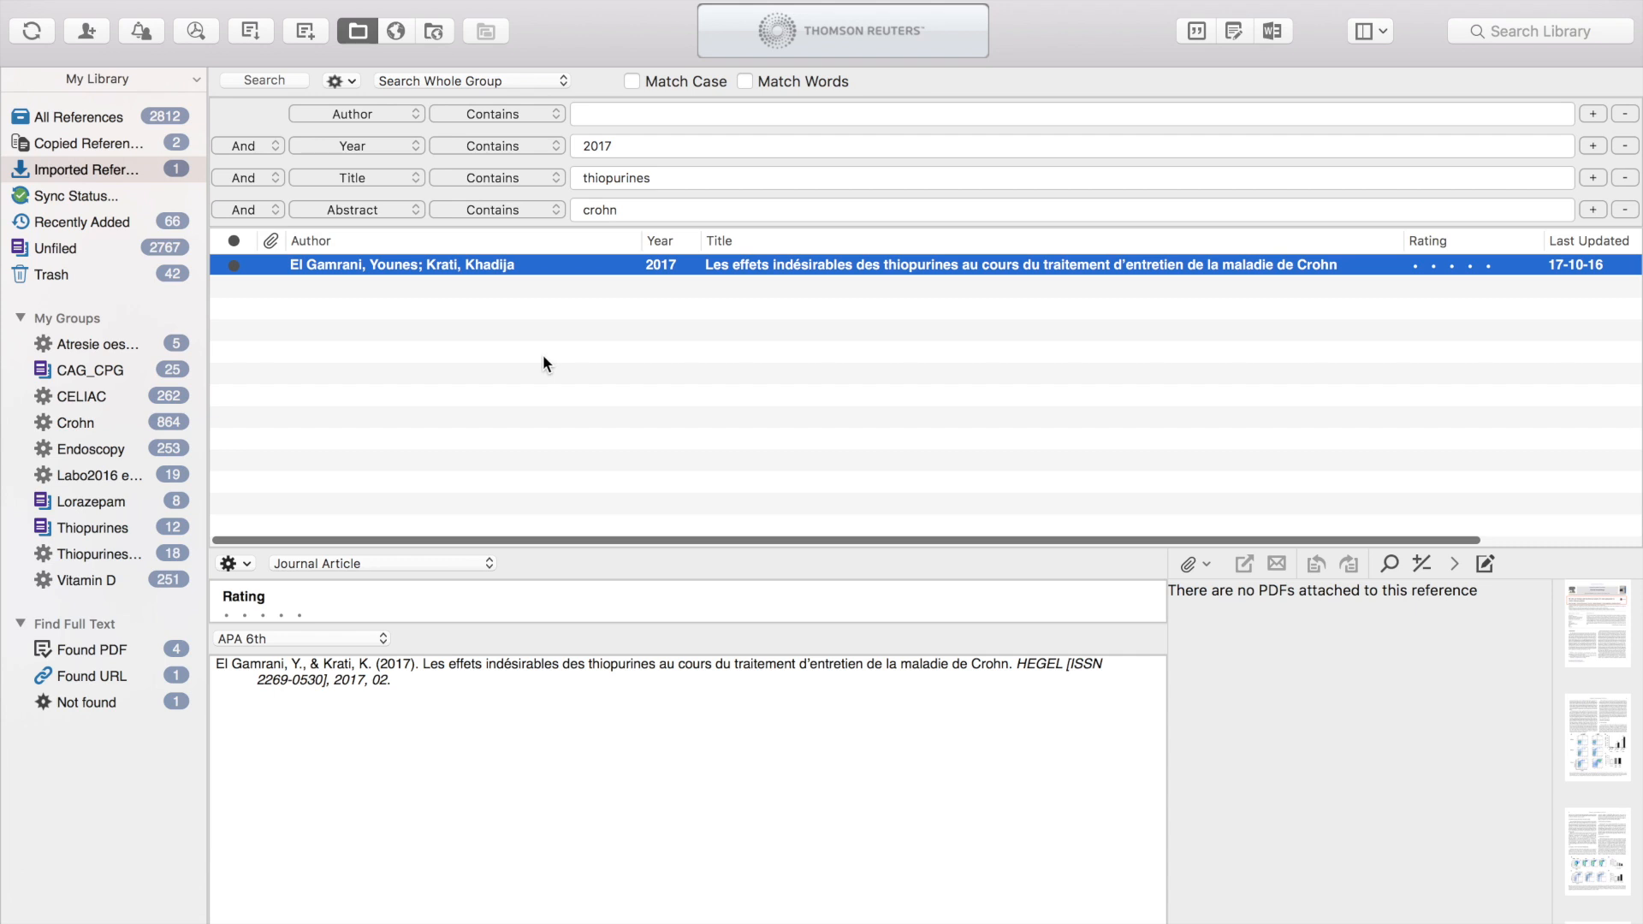
# Preview HEGEL_2017_2_2.pdf in the _Temp folder of Documents, import it into the library, and display all references
pyautogui.click(108, 117)
pyautogui.click(108, 117)
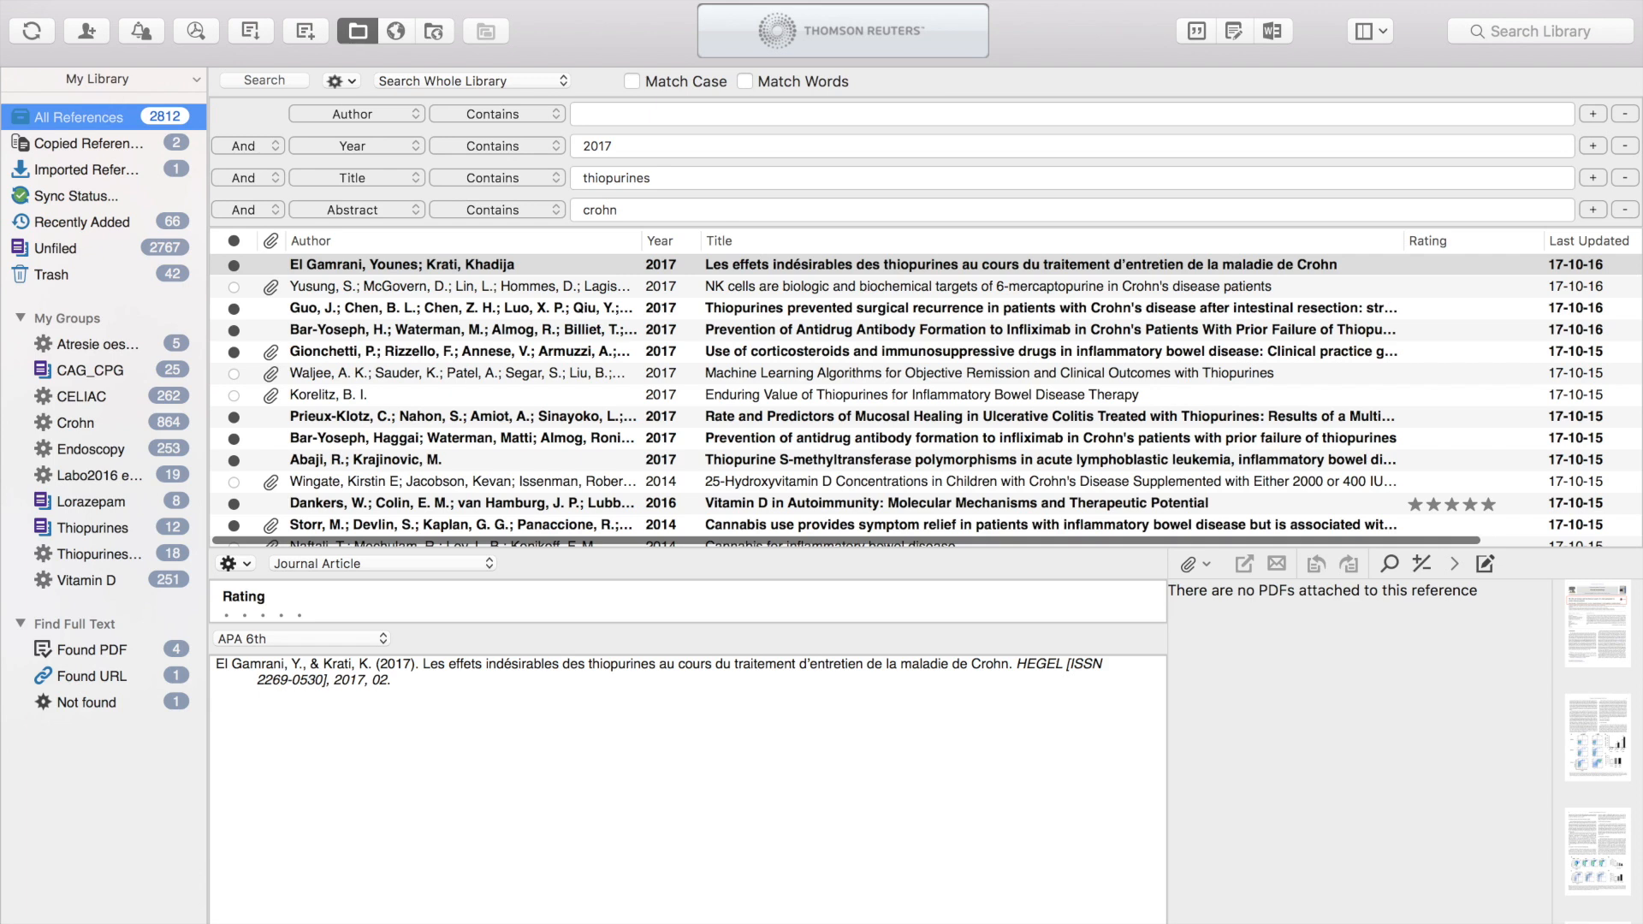
pyautogui.click(188, 0)
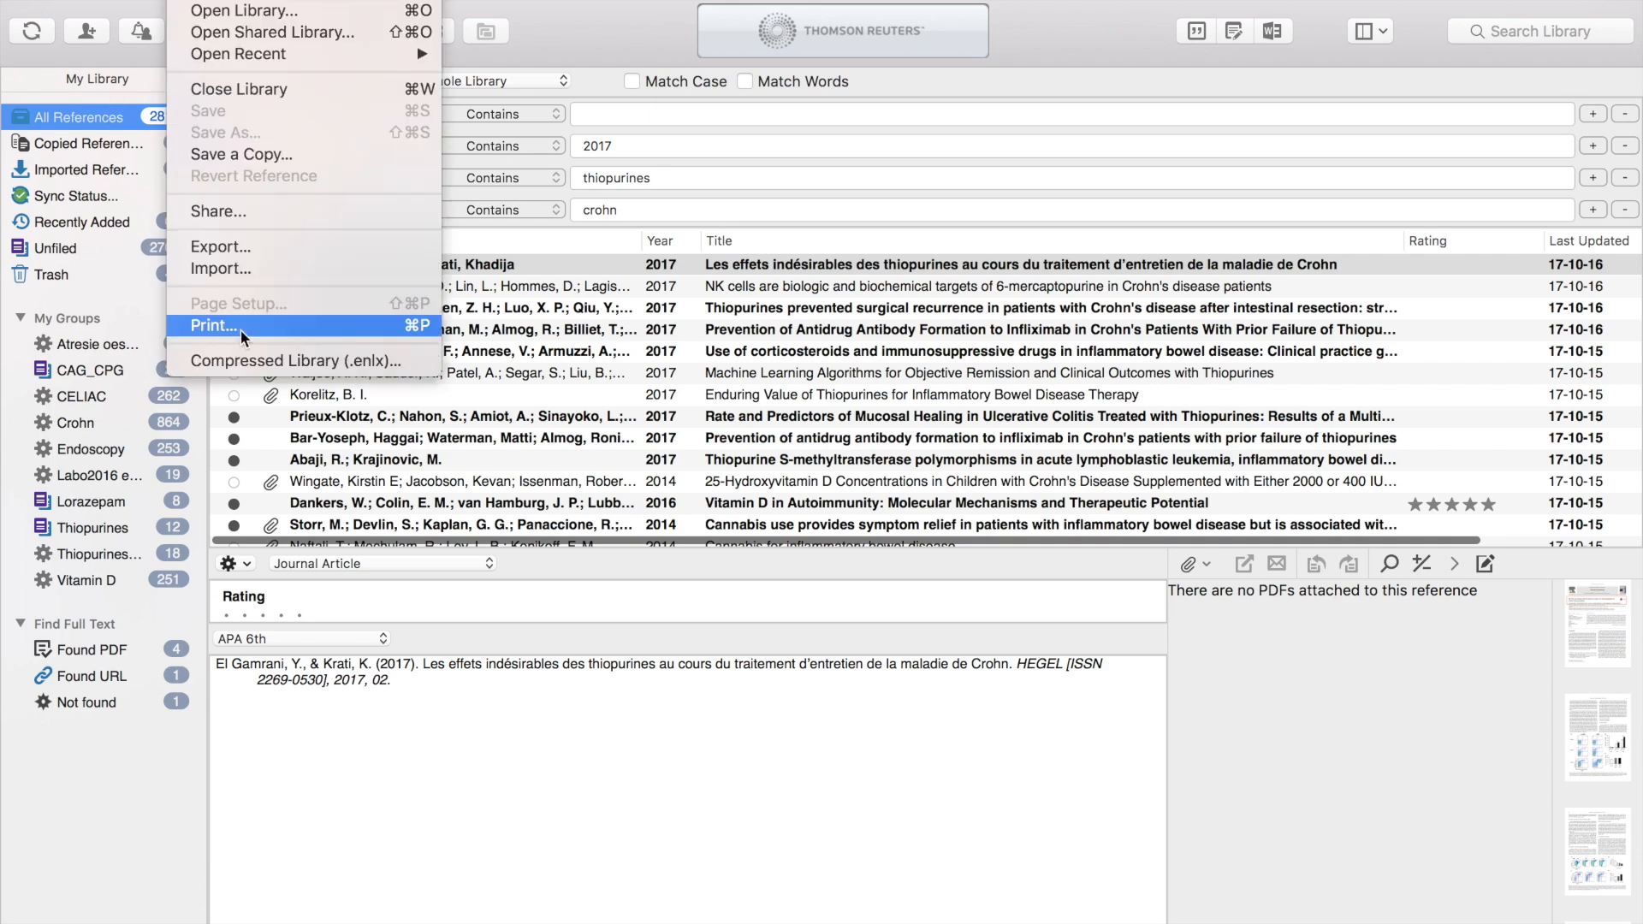
pyautogui.click(237, 272)
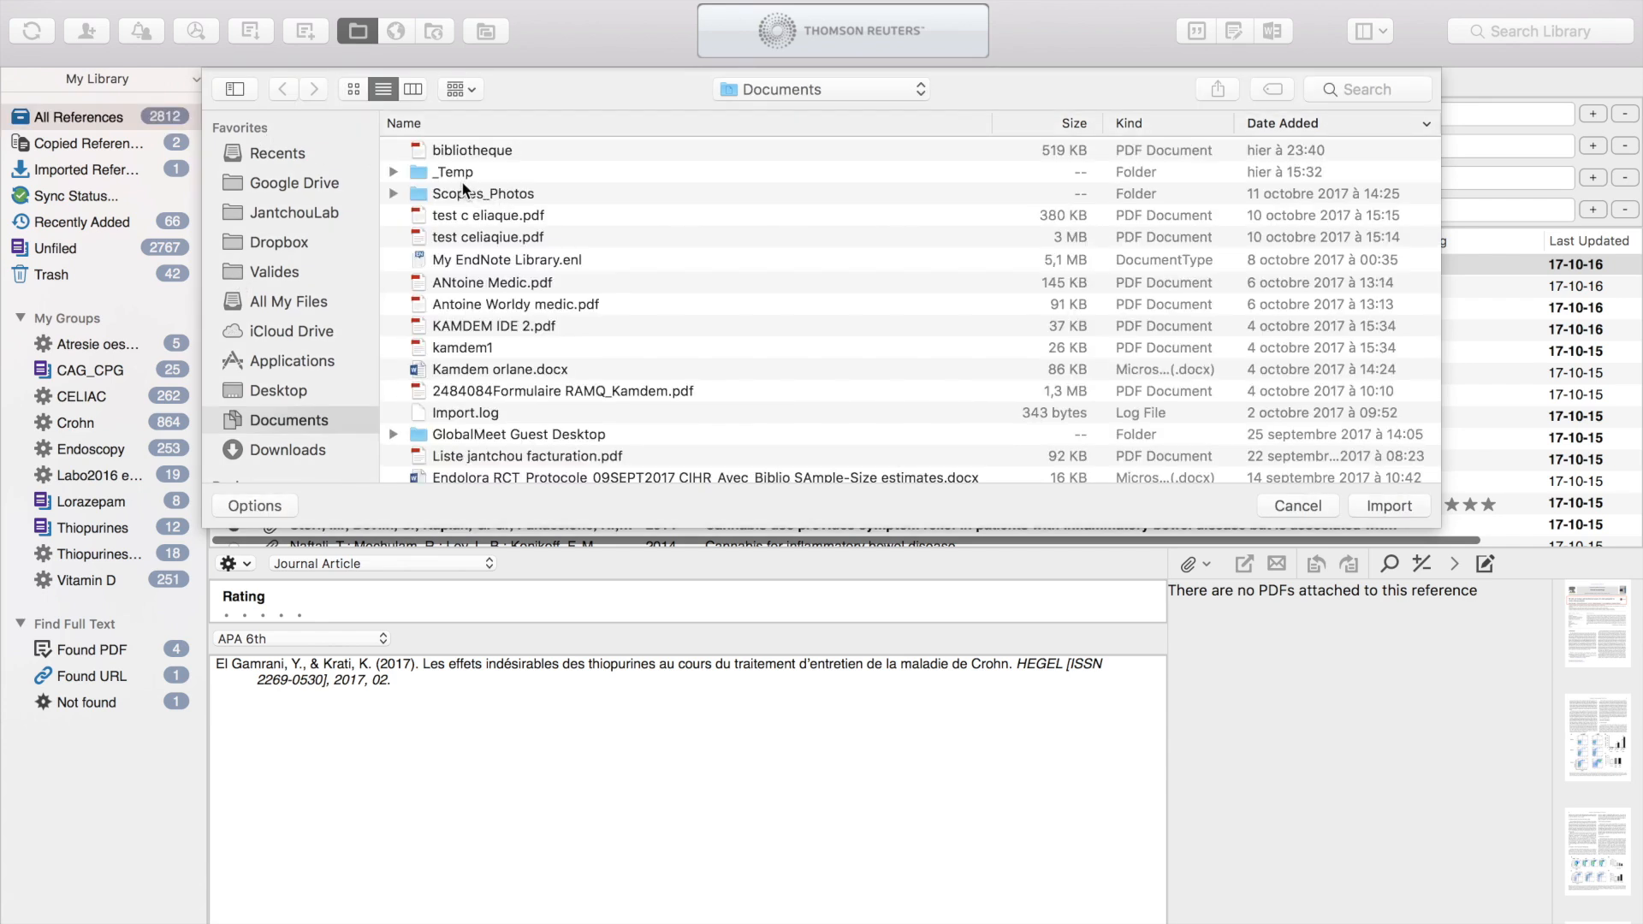
pyautogui.doubleClick(461, 174)
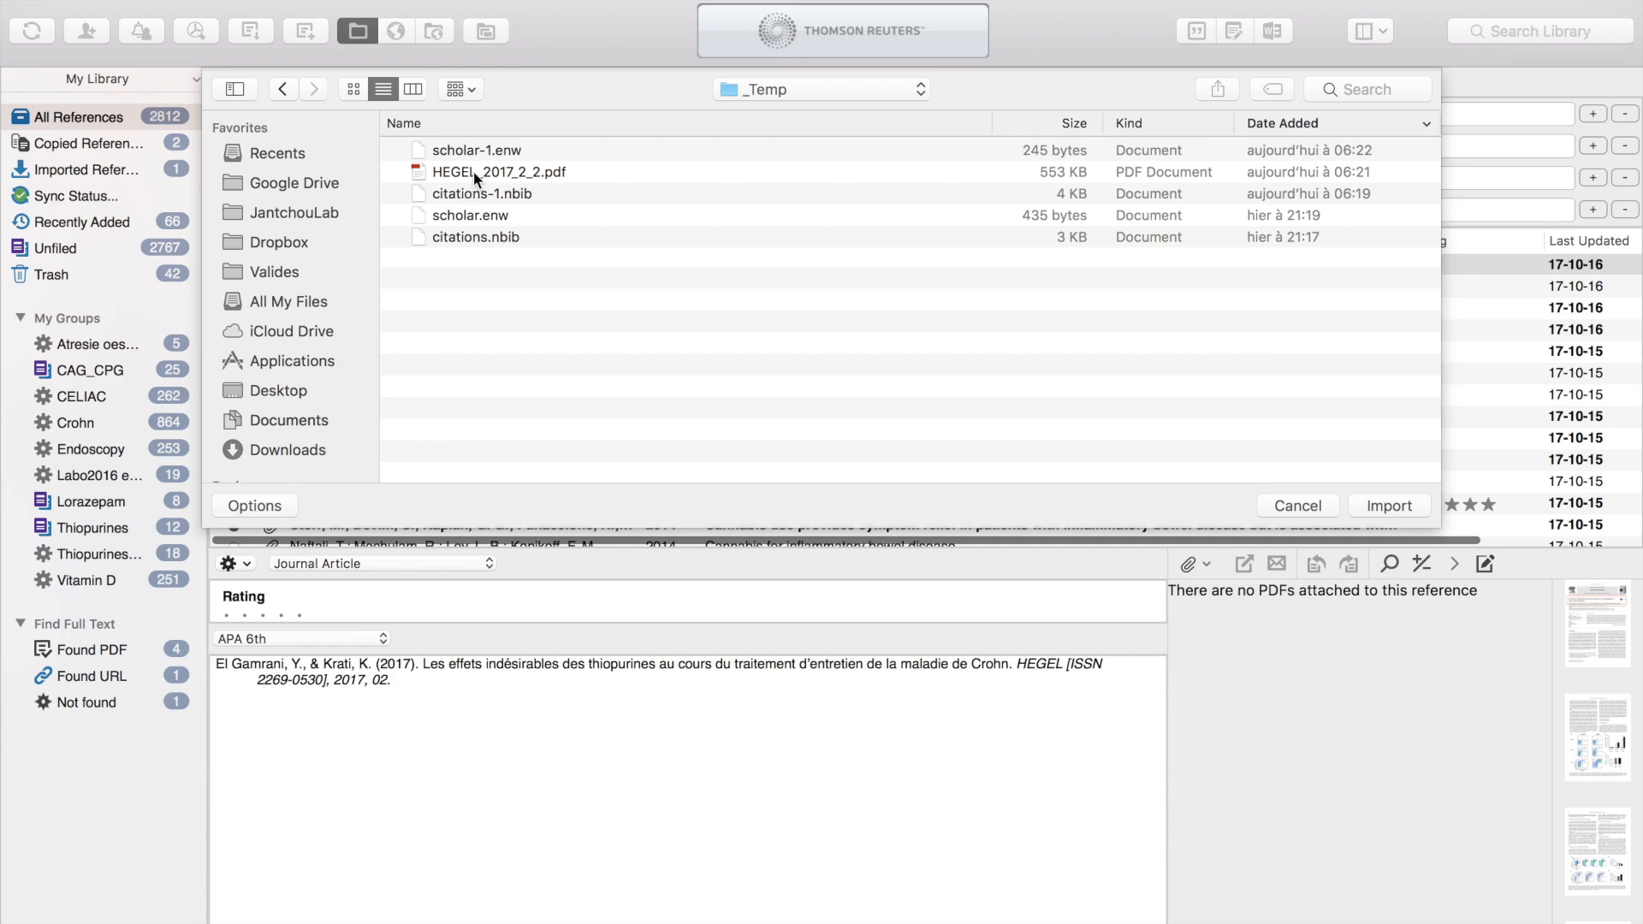
pyautogui.click(474, 177)
pyautogui.press('space')
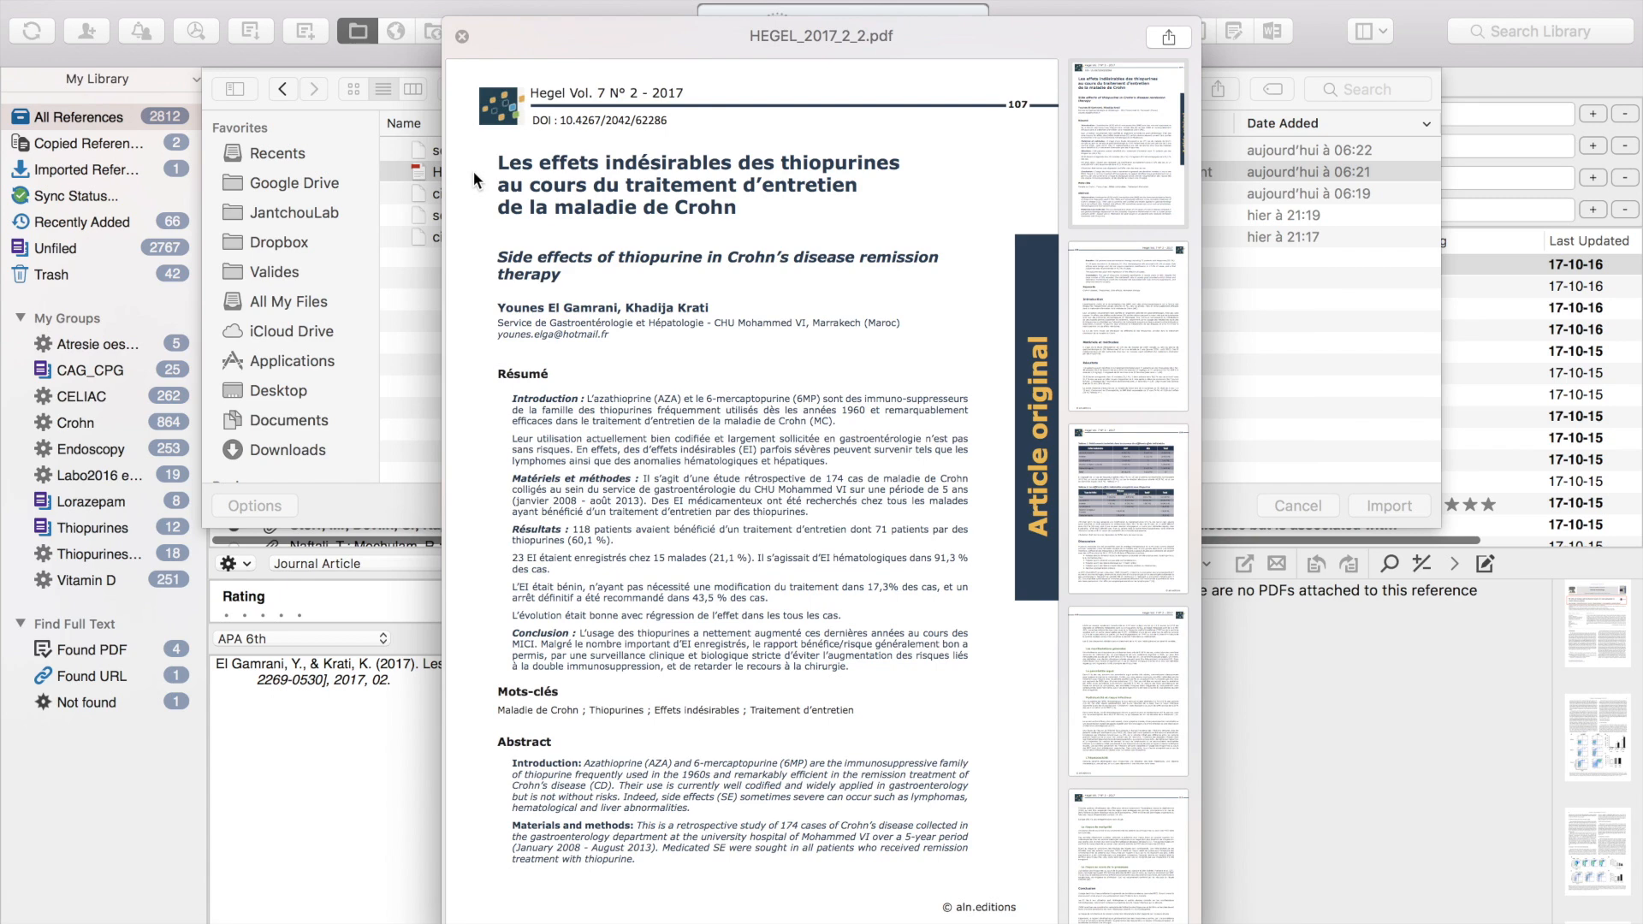
pyautogui.press('space')
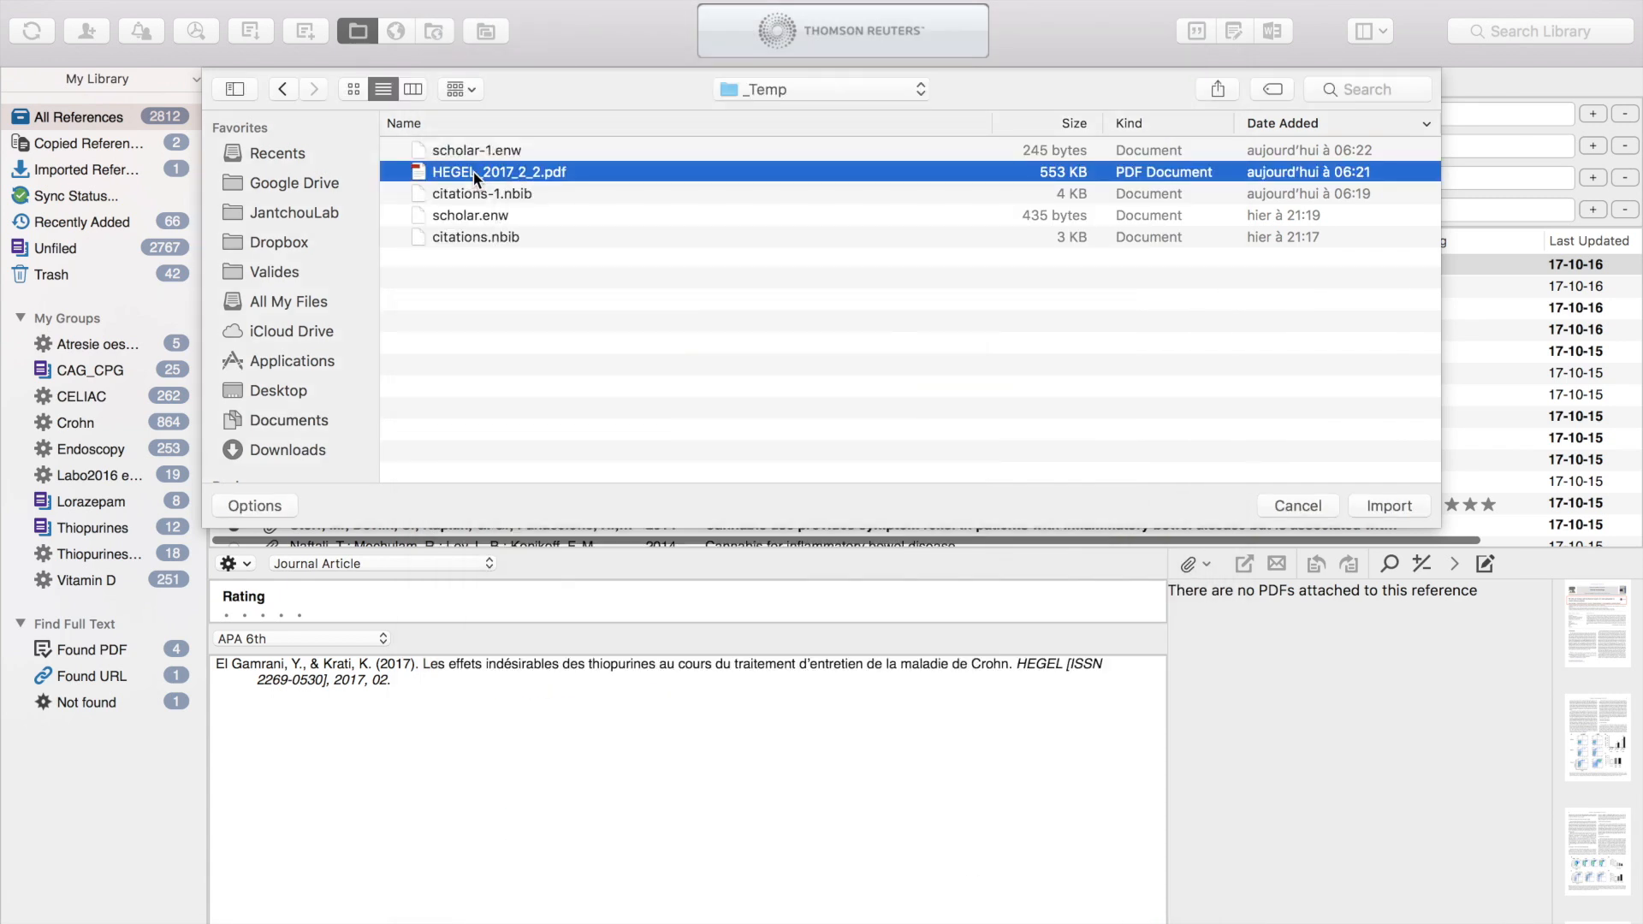
pyautogui.press('space')
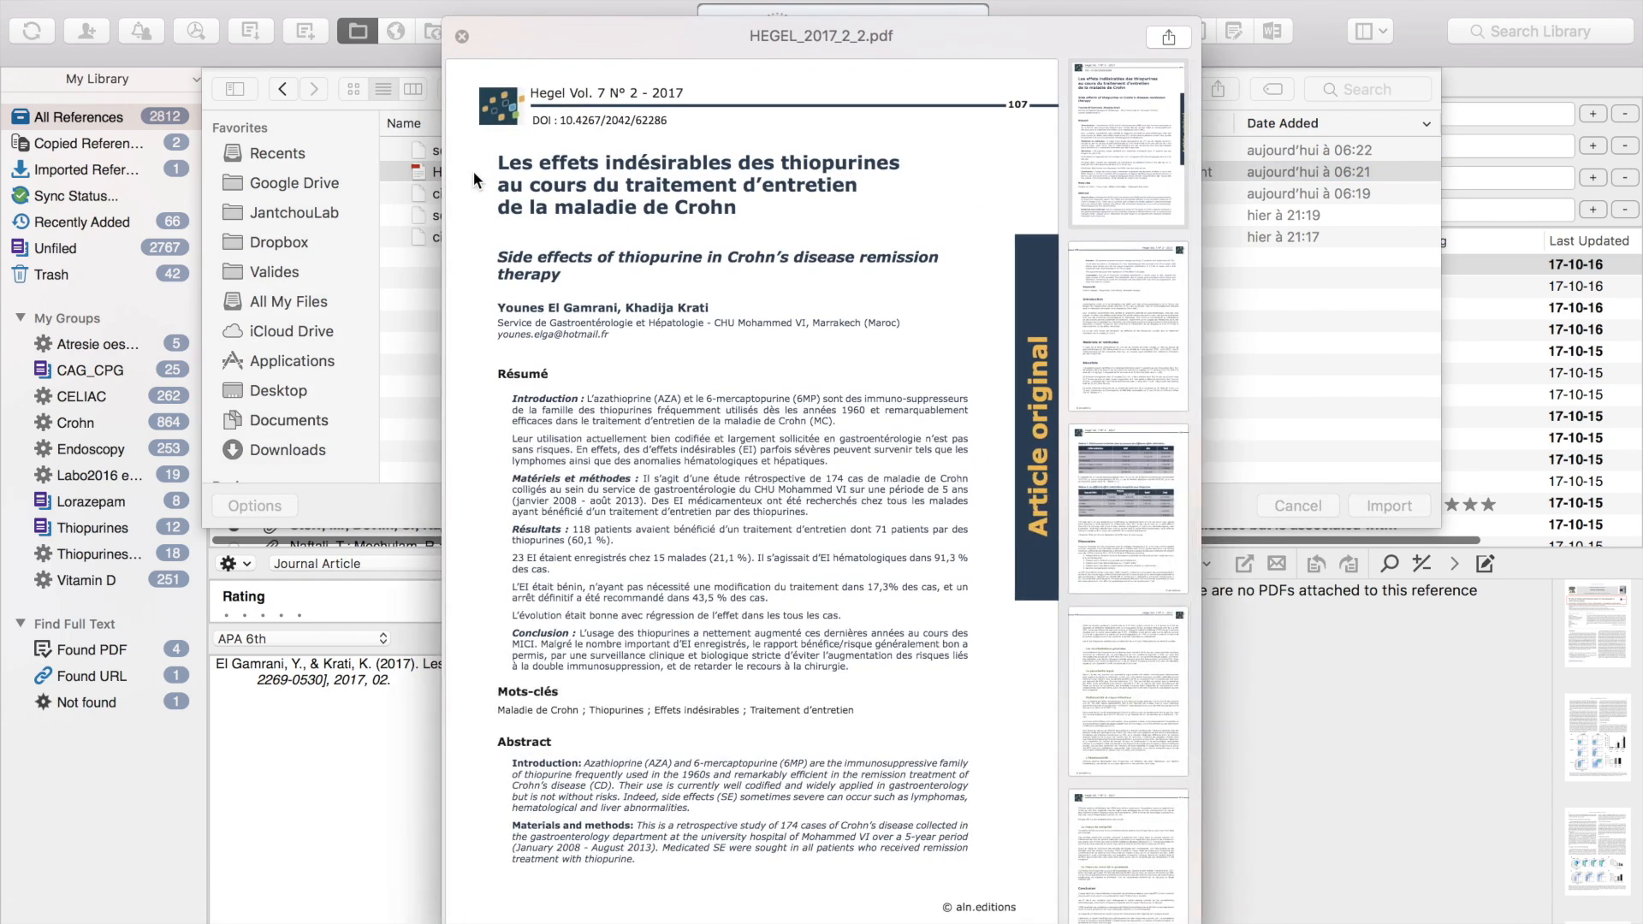
pyautogui.press('space')
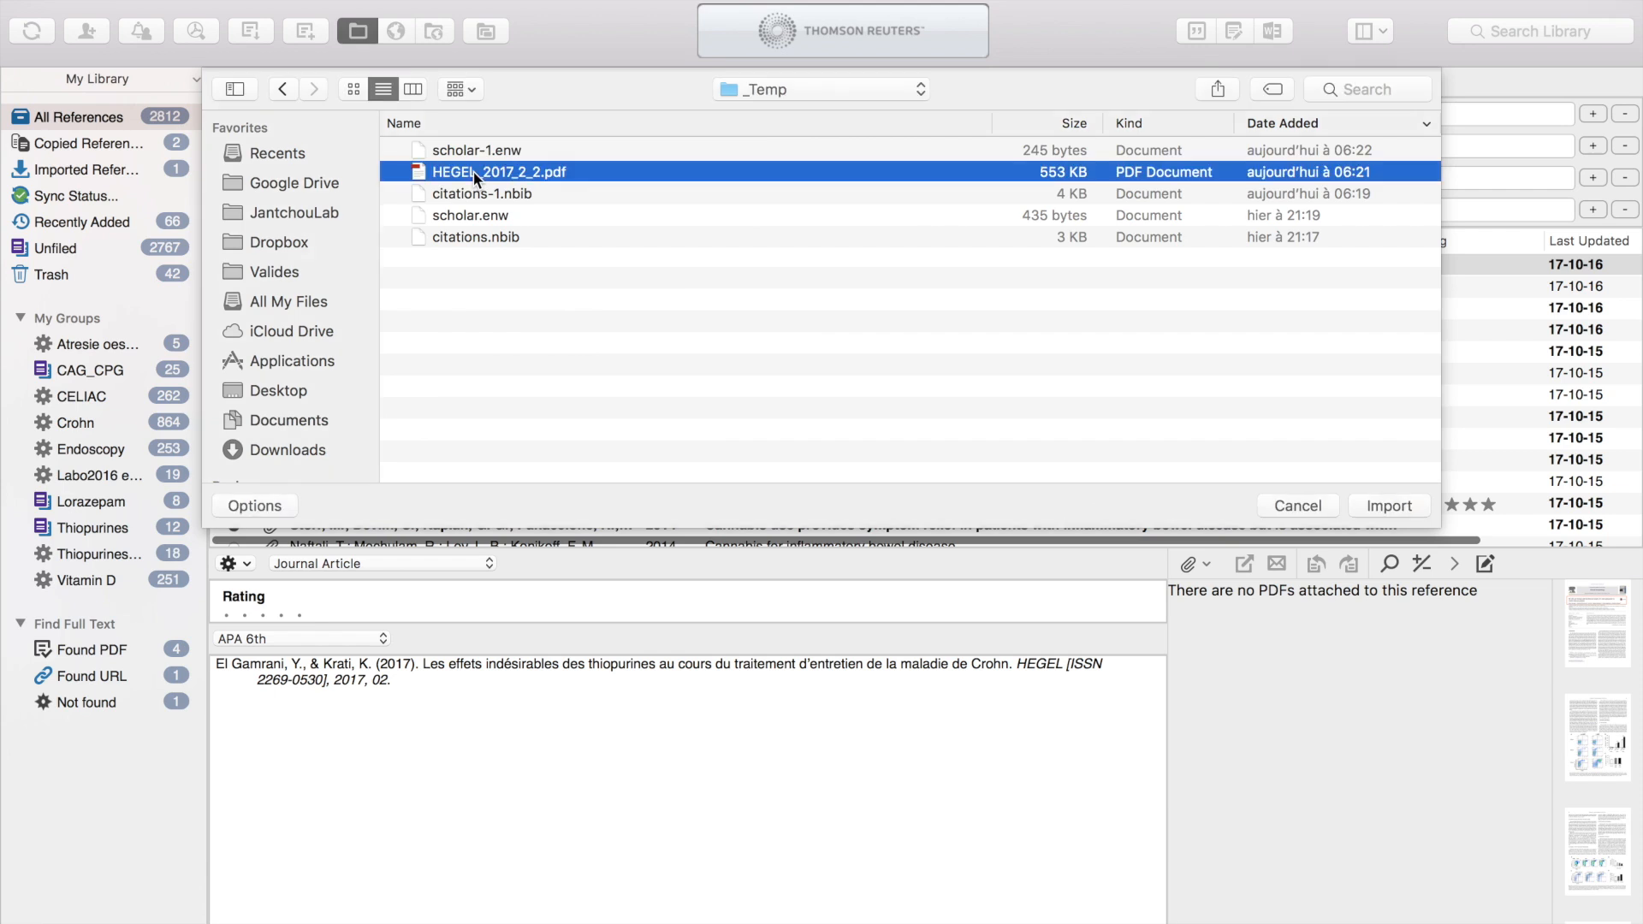
pyautogui.click(1380, 504)
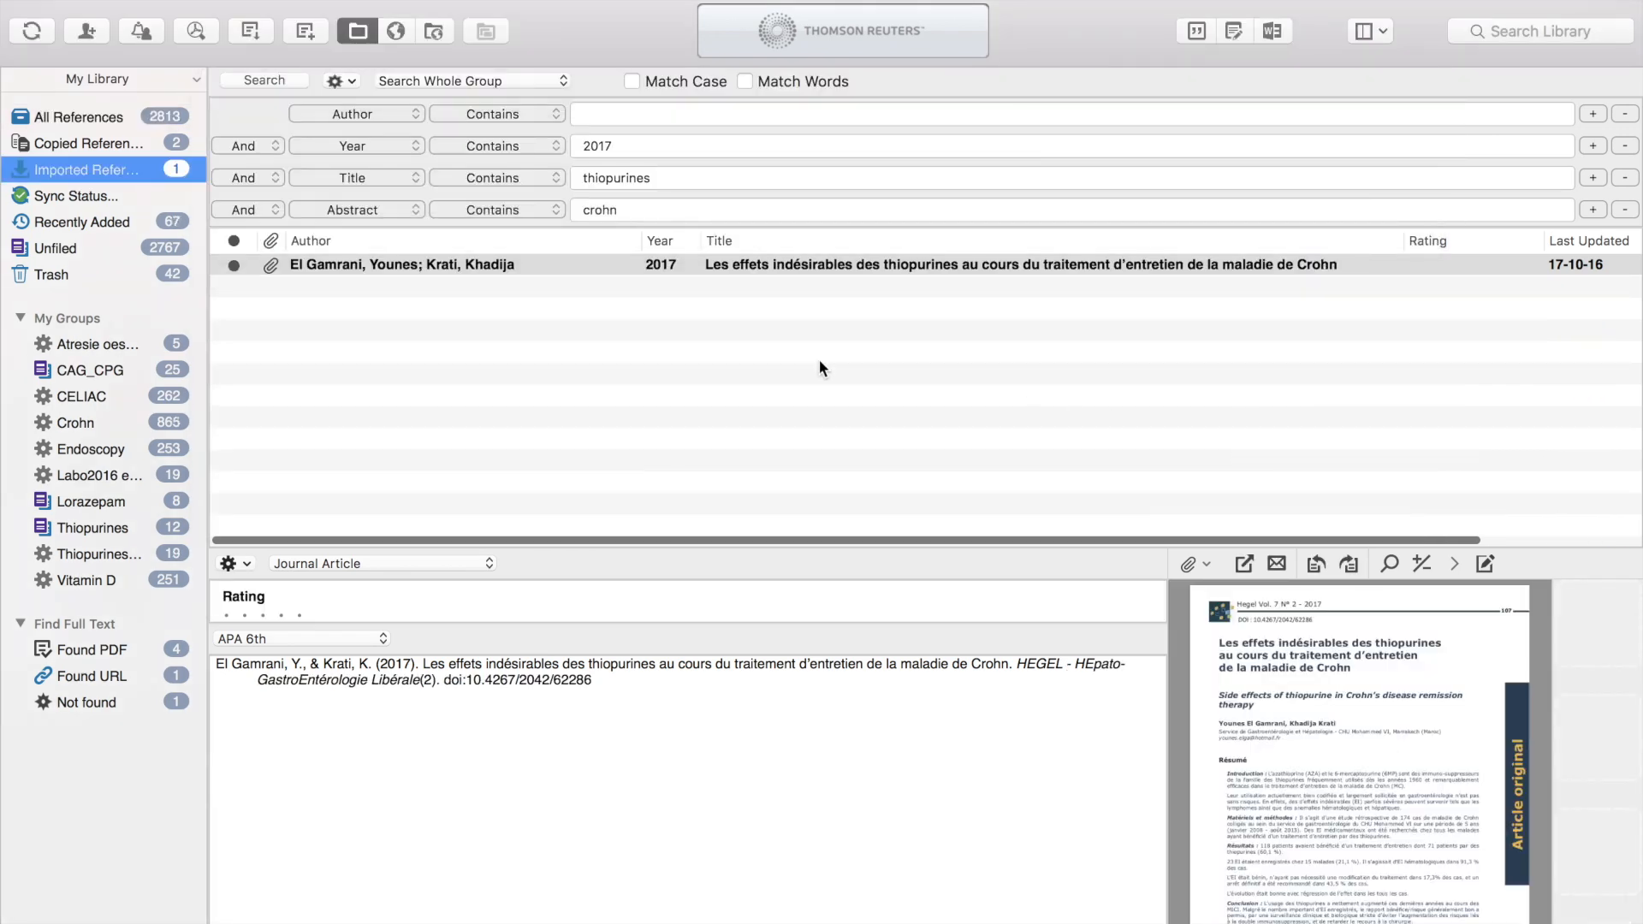
pyautogui.click(91, 117)
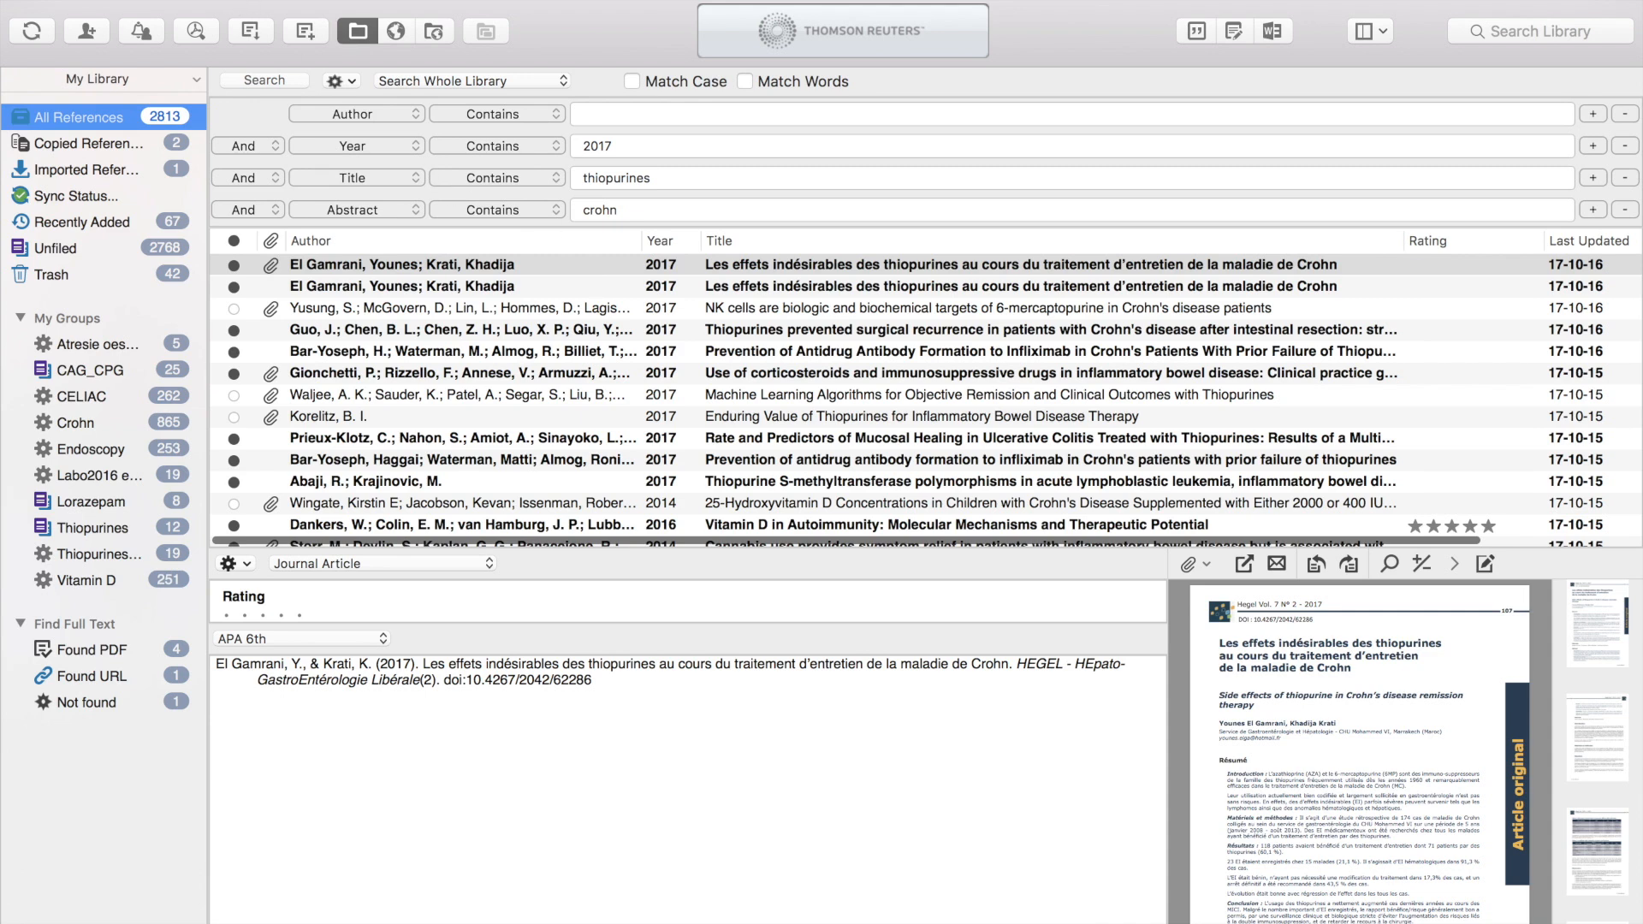
pyautogui.click(189, 0)
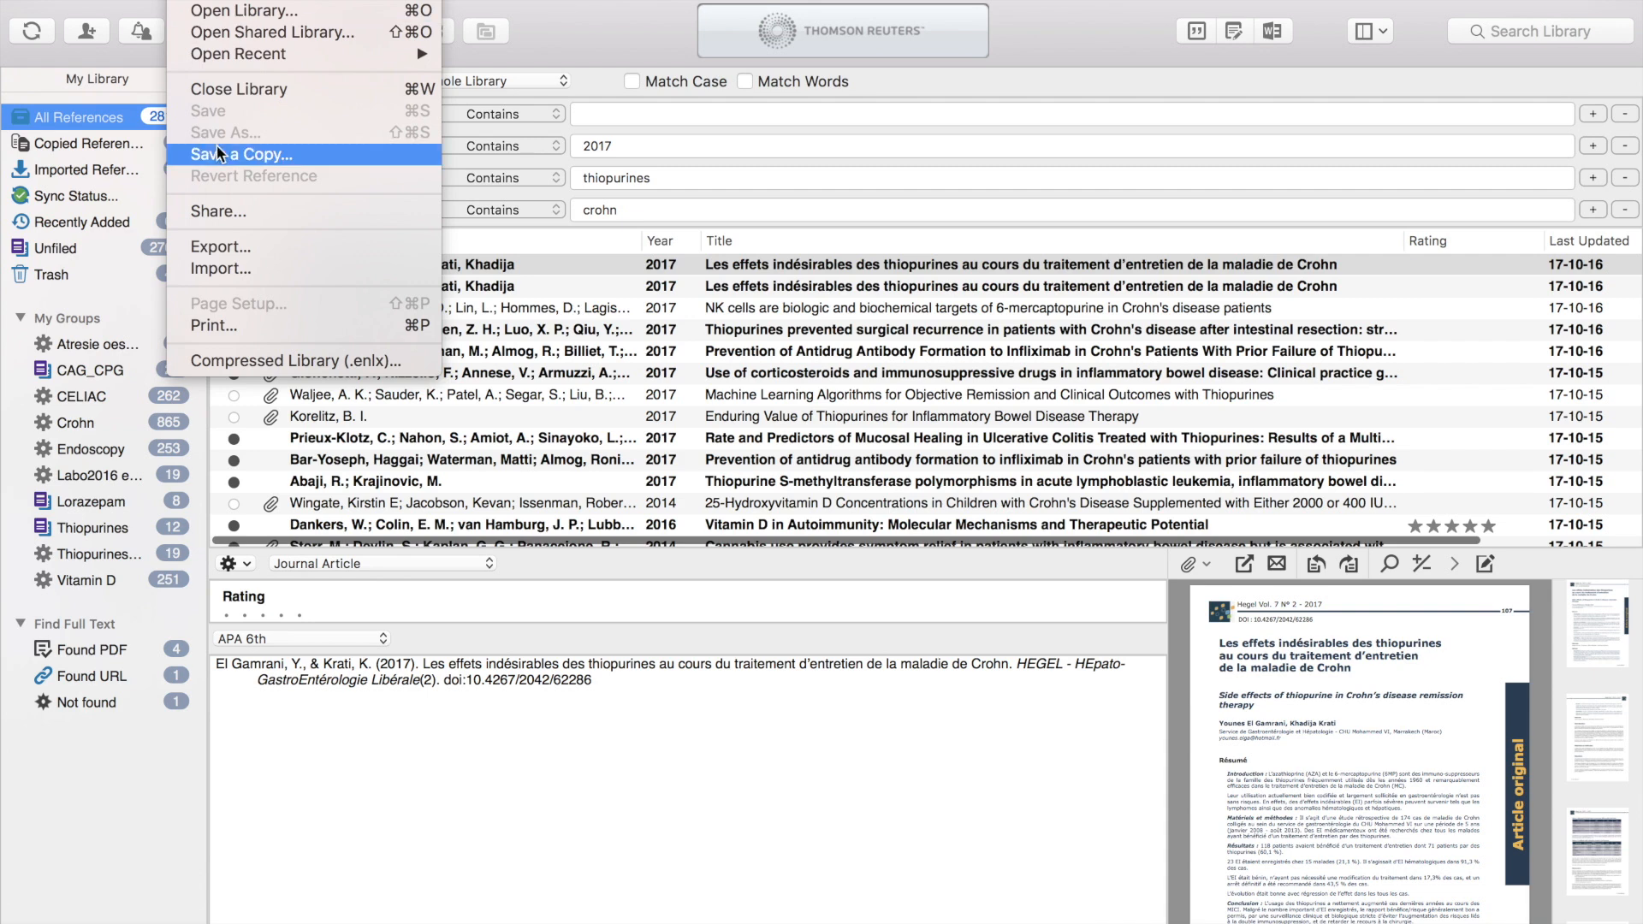
pyautogui.click(216, 271)
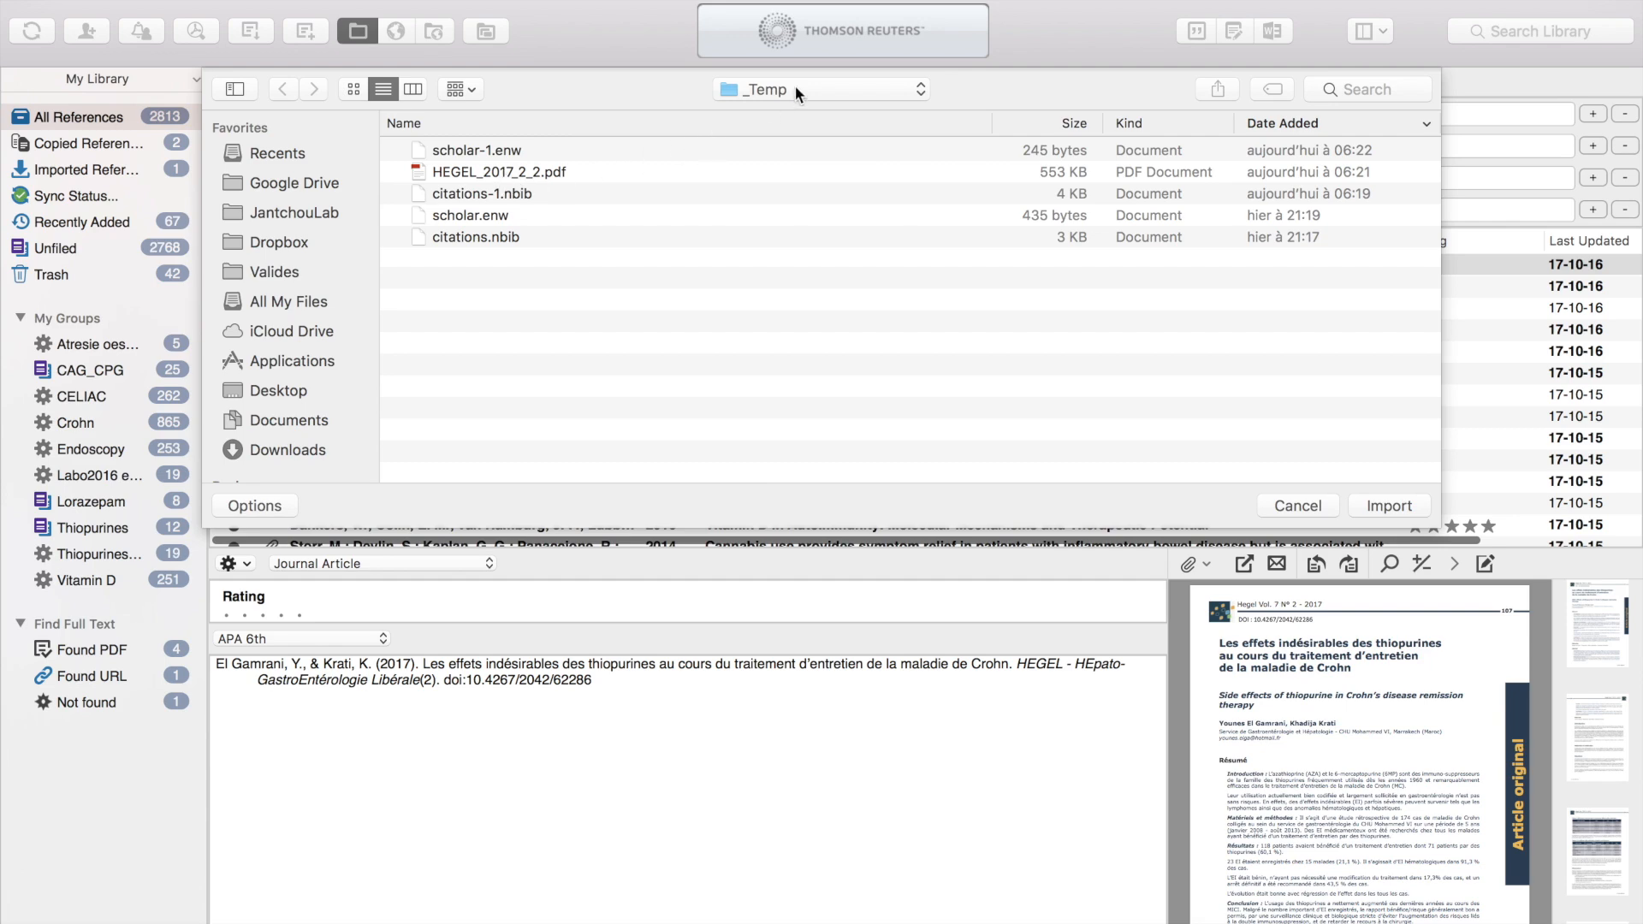
pyautogui.click(1295, 506)
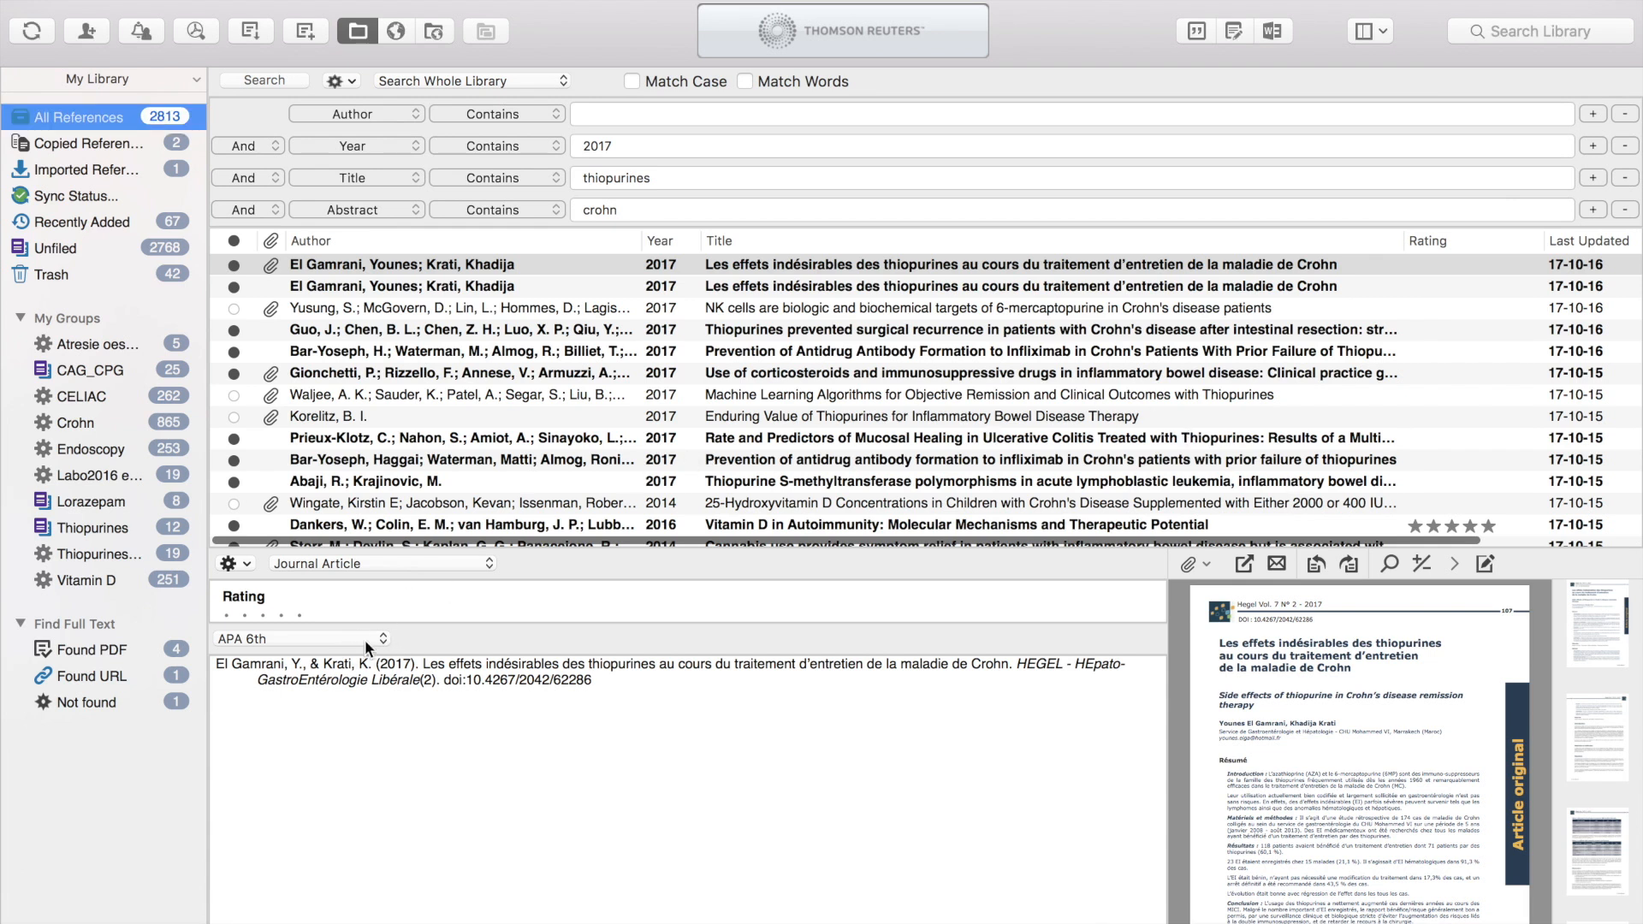
# Open the list of output styles for the preview of the imported HEGEL article's reference
pyautogui.click(357, 639)
pyautogui.click(350, 620)
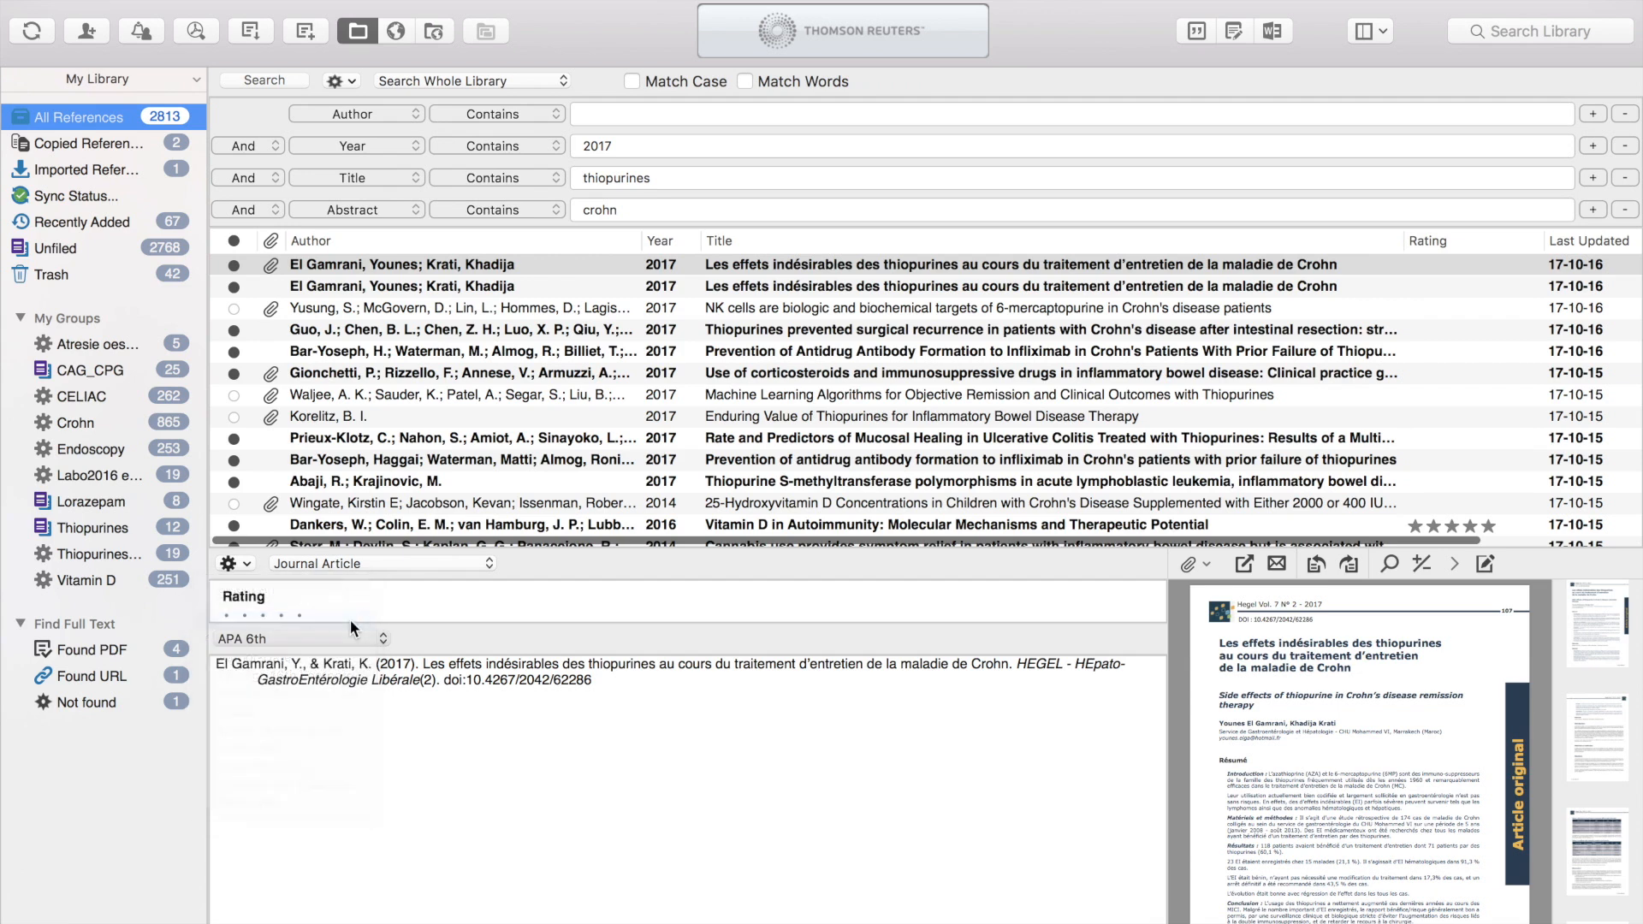